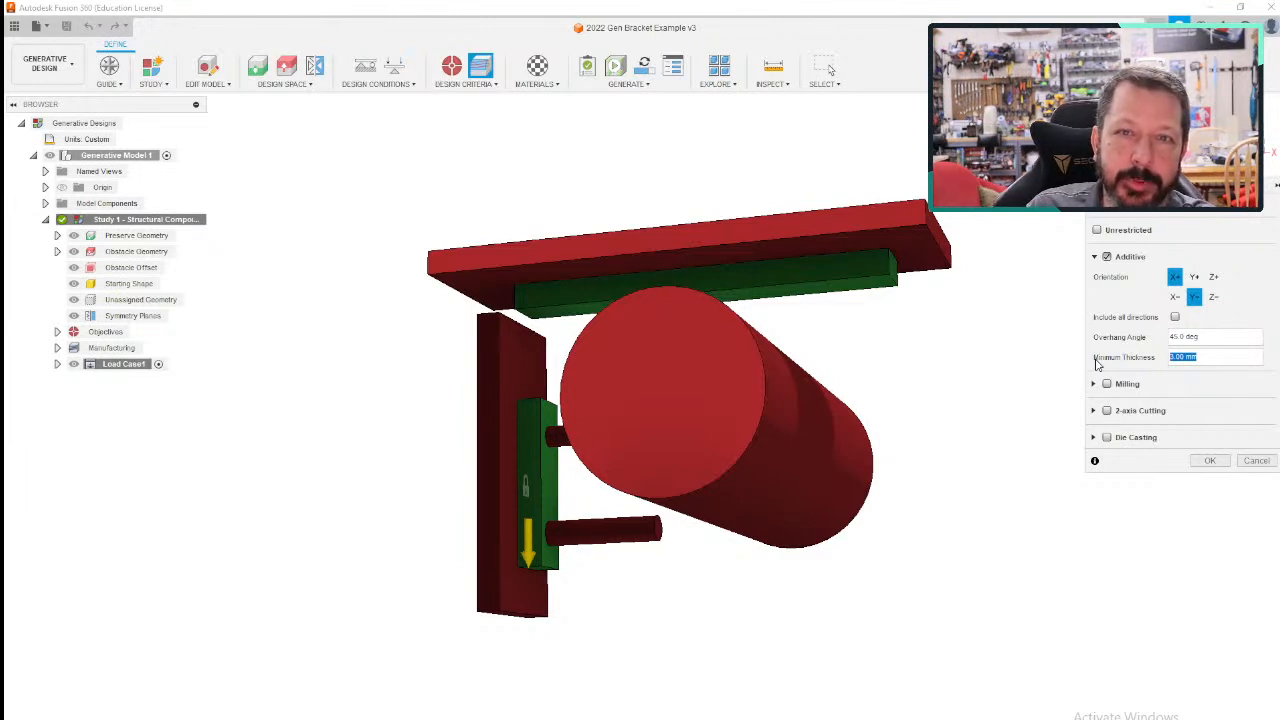
- Inspect the Milling method's axis types, tool direction and tool size settings, and leave Milling disabled
click(1094, 258)
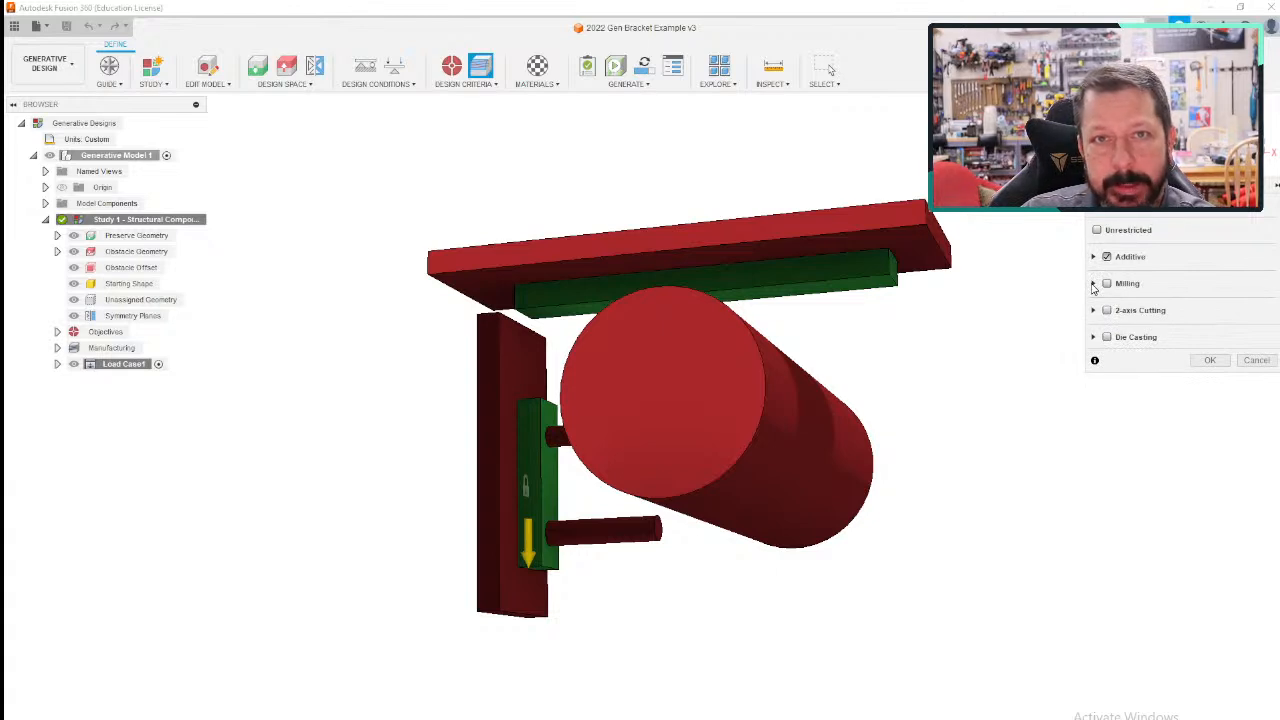
click(1094, 284)
click(1106, 284)
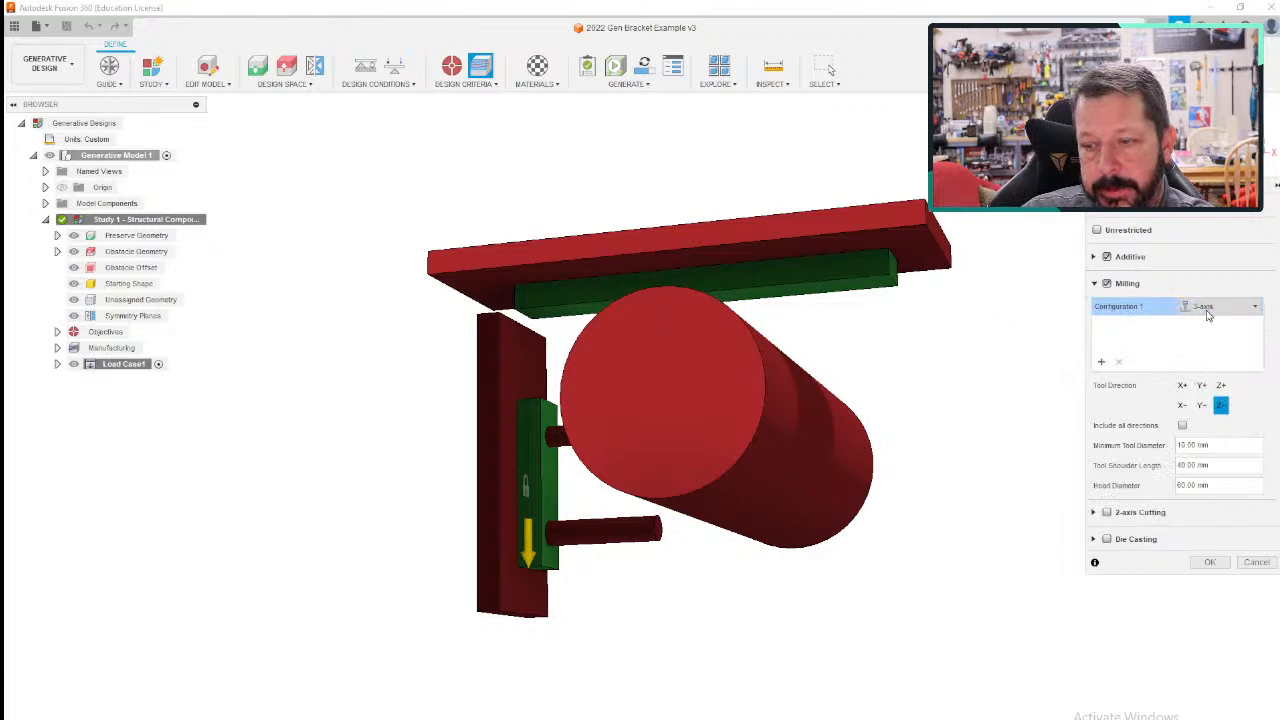
click(1252, 308)
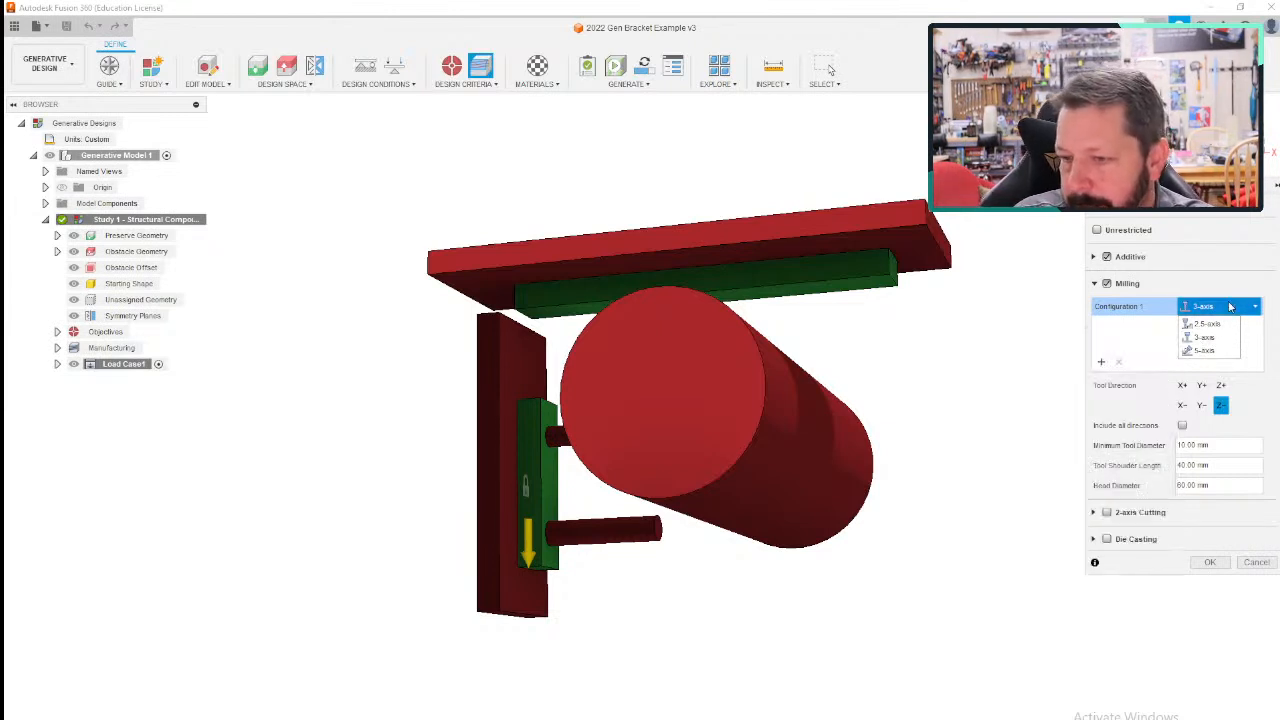
click(1260, 309)
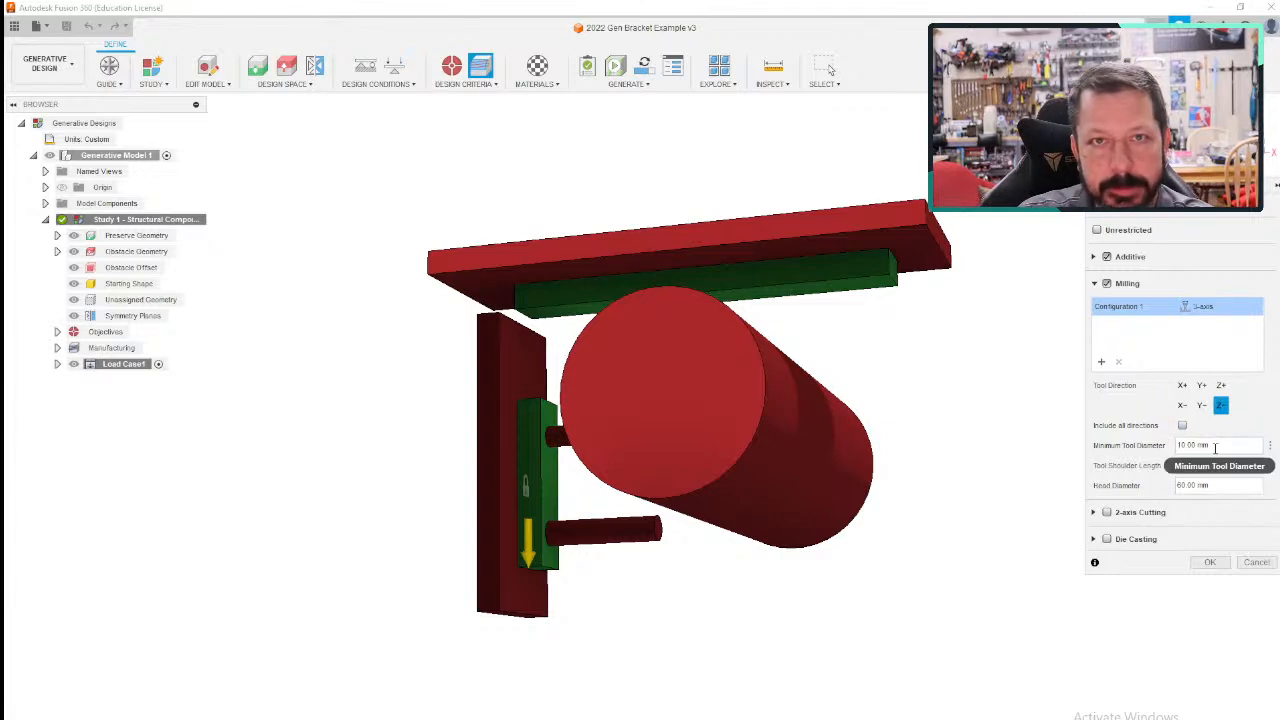
mouse_move(1215, 447)
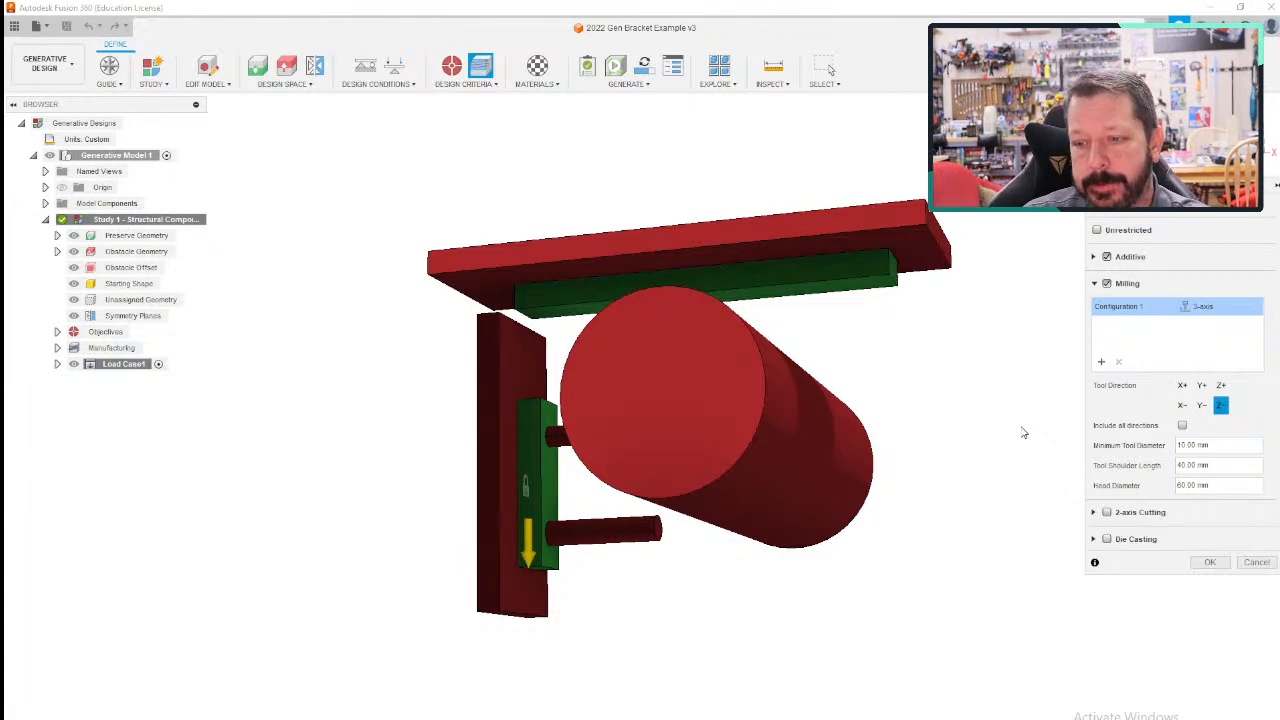
click(1106, 283)
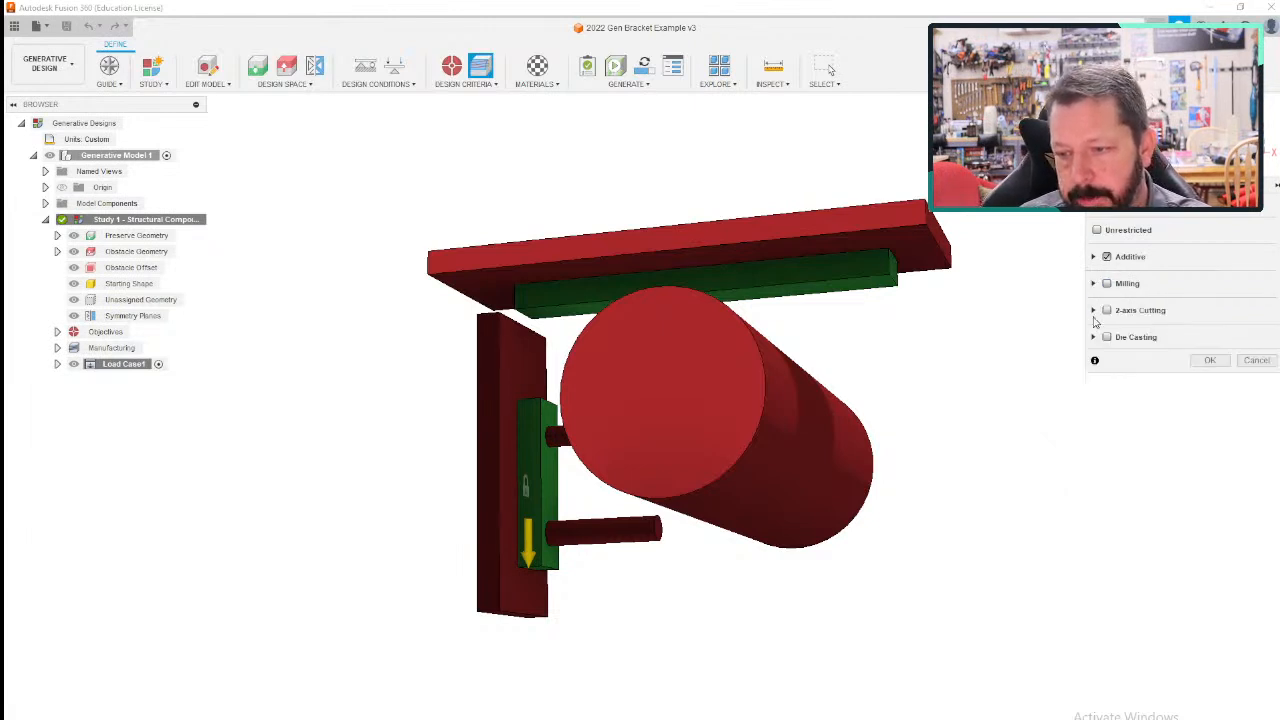
- Inspect the 2-axis Cutting method's direction and minimum wall thickness settings, and leave the method disabled
click(1094, 311)
click(1107, 311)
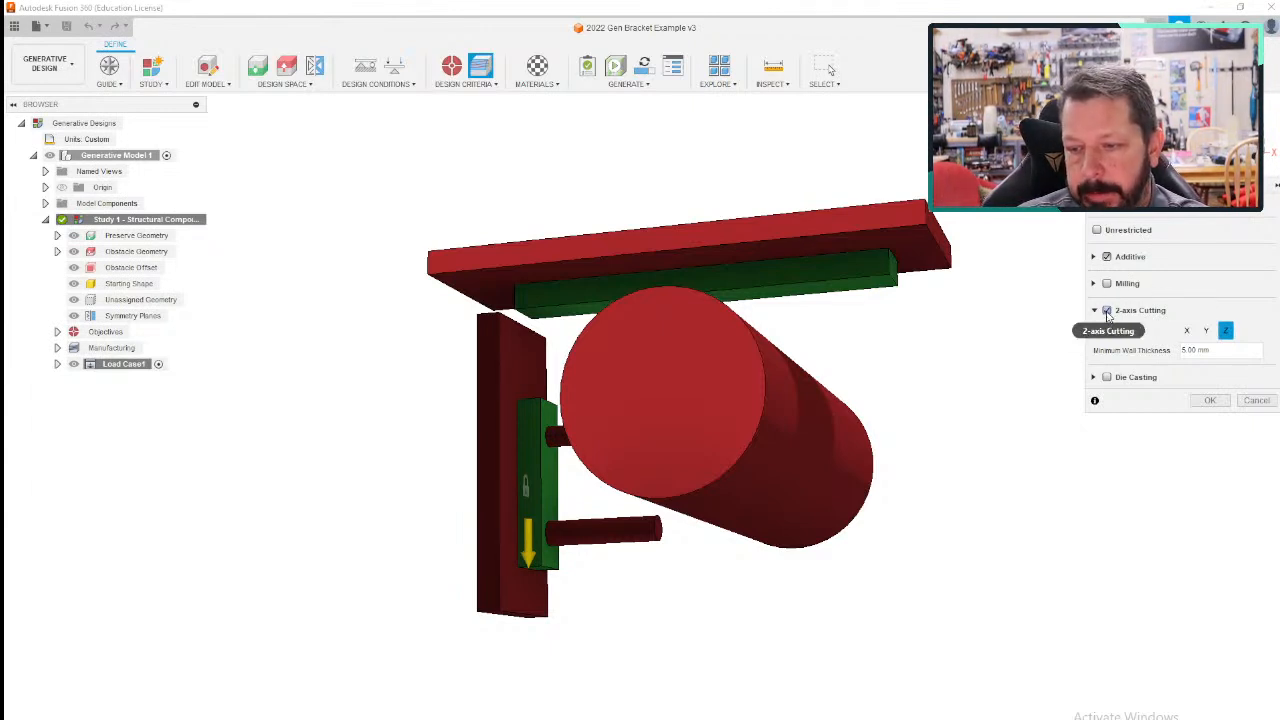
click(1106, 310)
- Review the Die Casting method's settings and description, declining to enable the preview feature
click(1106, 337)
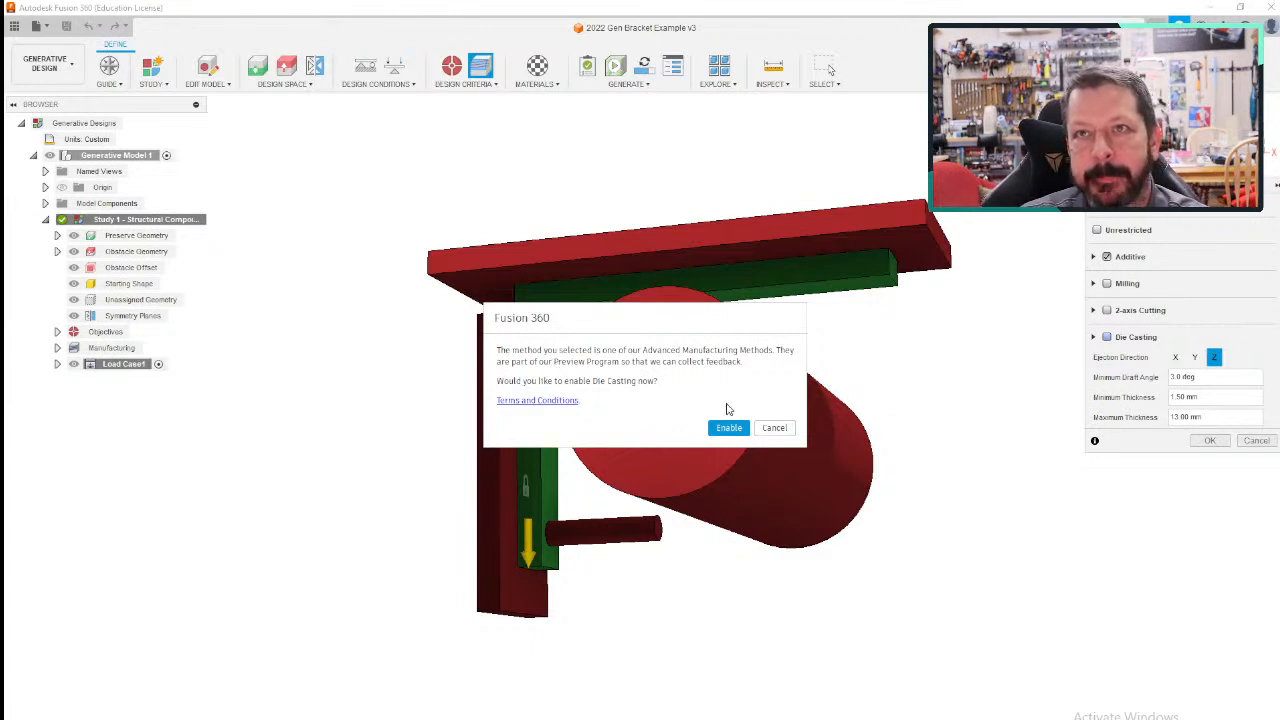
click(786, 430)
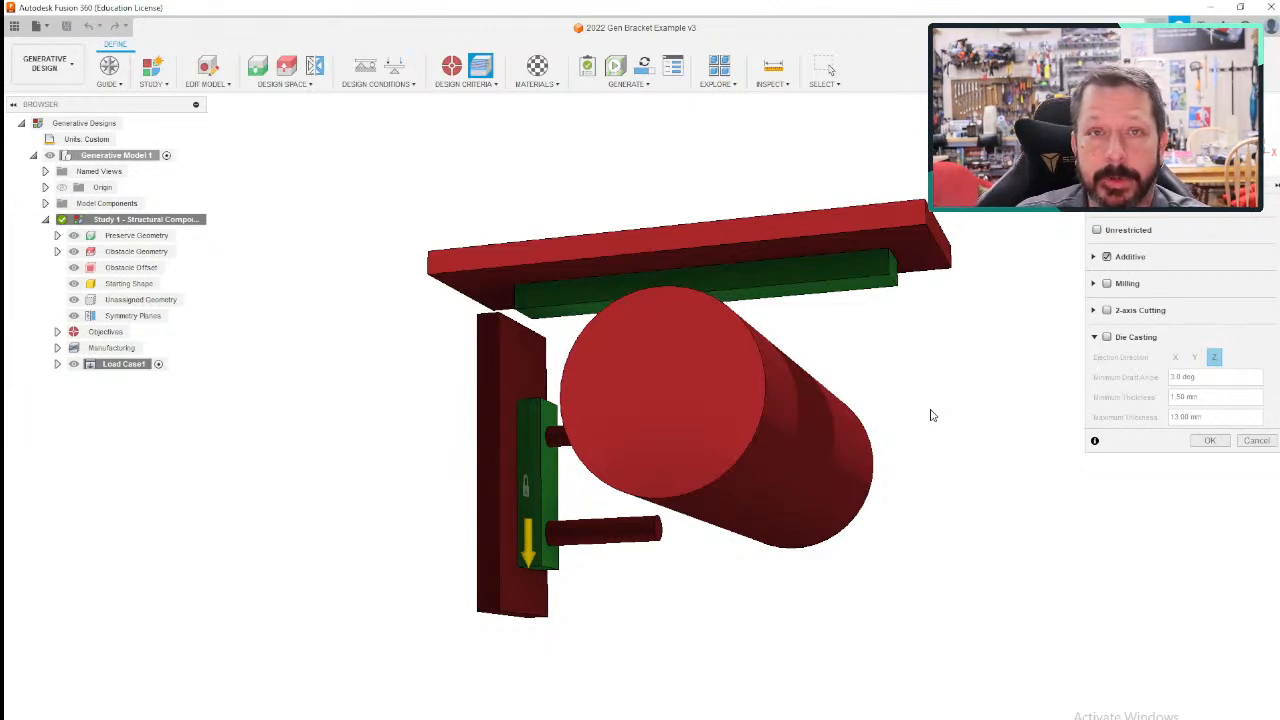
click(1106, 338)
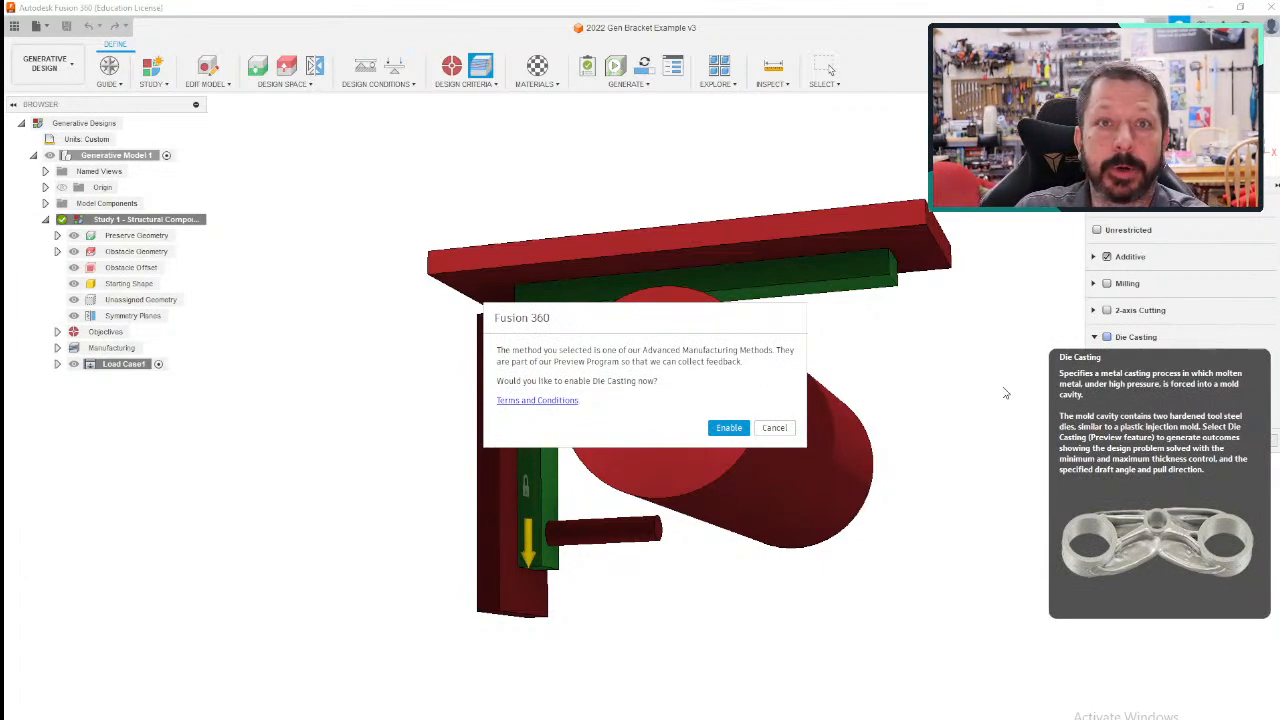
click(775, 428)
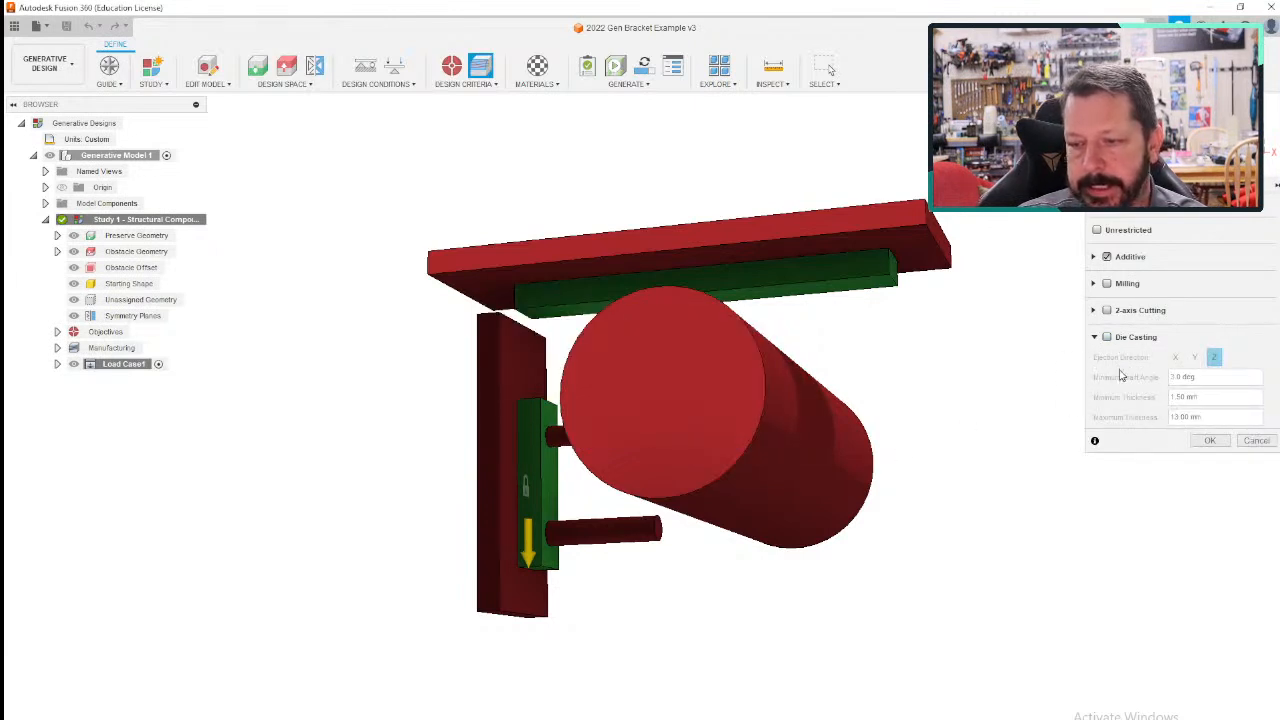
click(1095, 339)
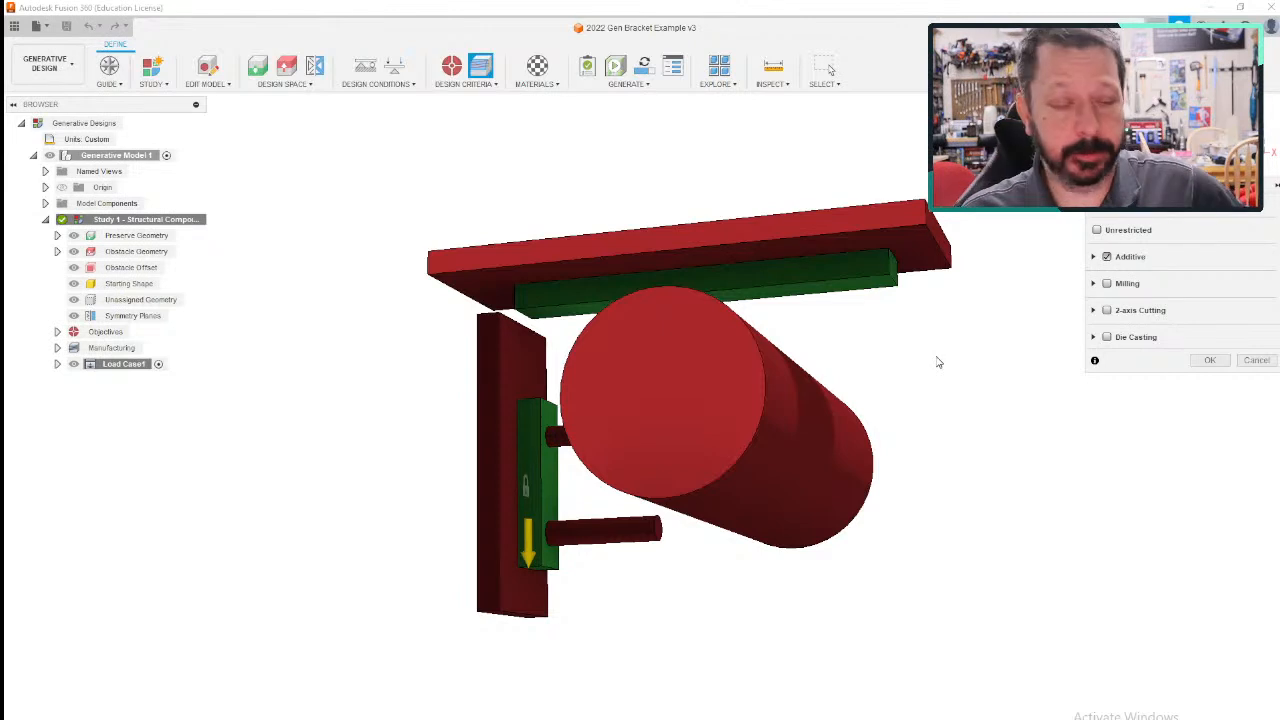
- Toggle the preserve geometry's visibility to check which bodies of the bracket study it covers
mouse_move(934, 363)
shift+middle_down()
mouse_move(911, 380)
mouse_move(939, 378)
shift+middle_up()
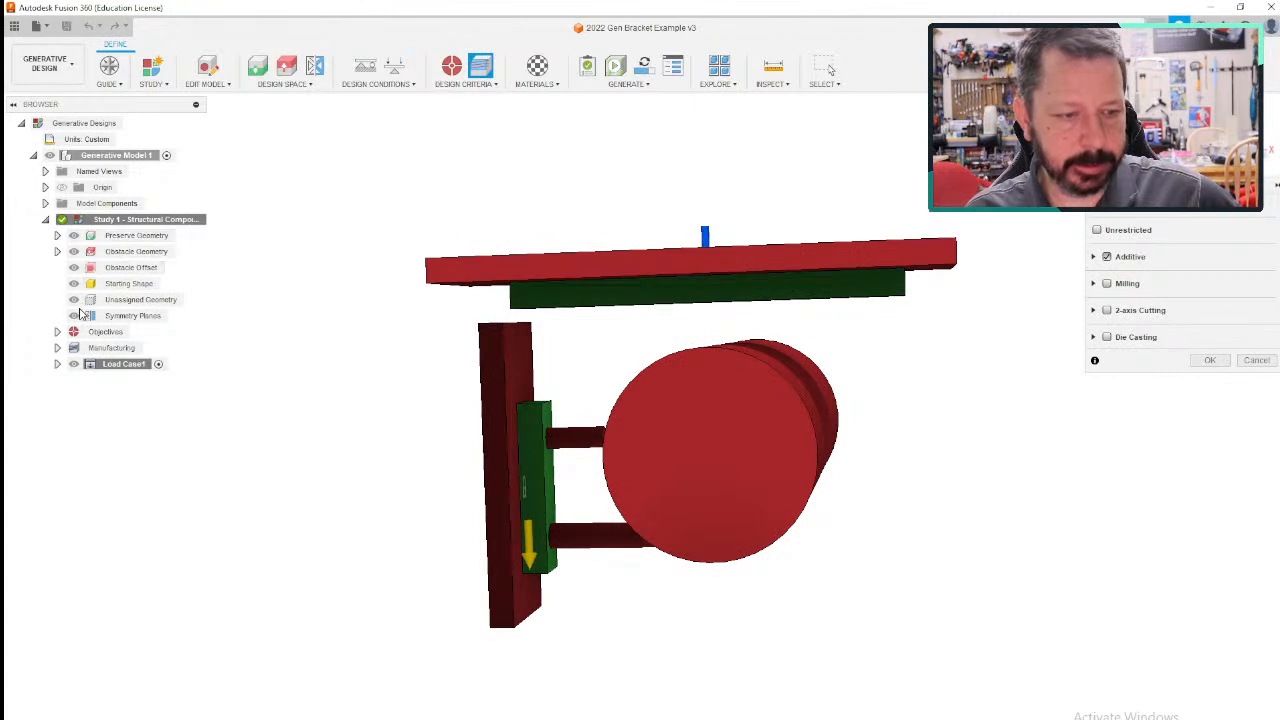
click(74, 236)
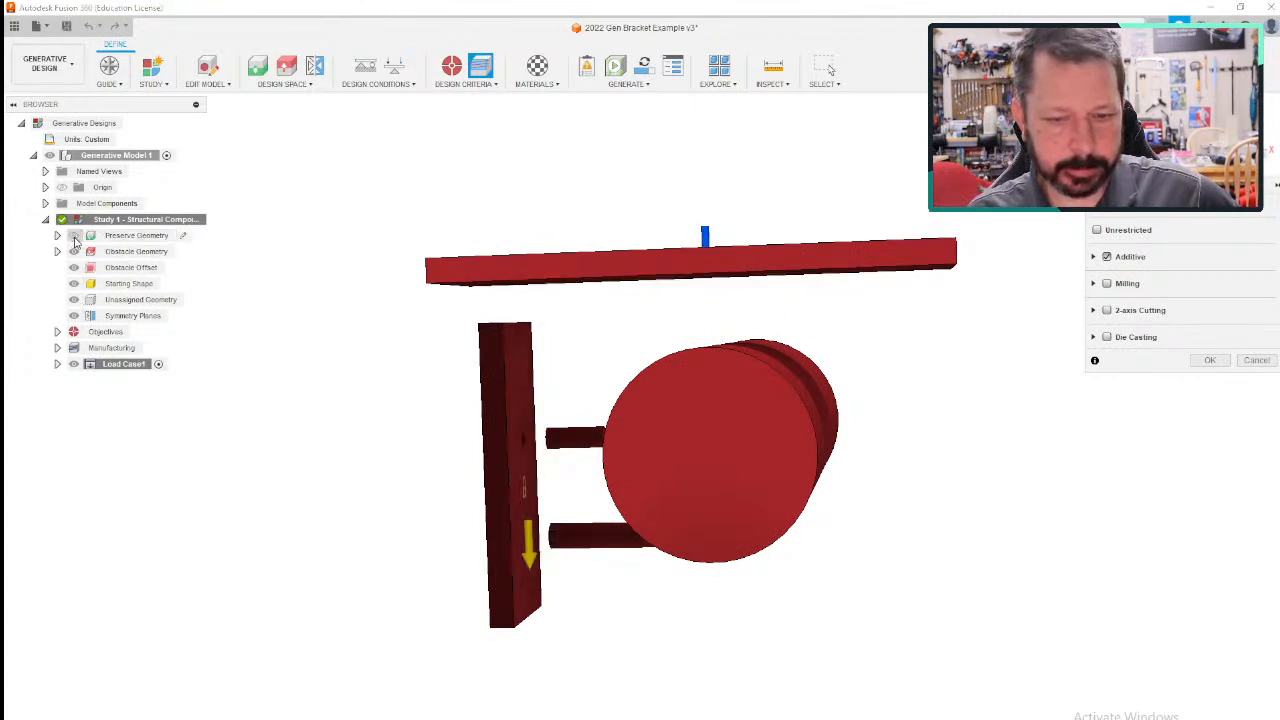
click(74, 236)
click(74, 236)
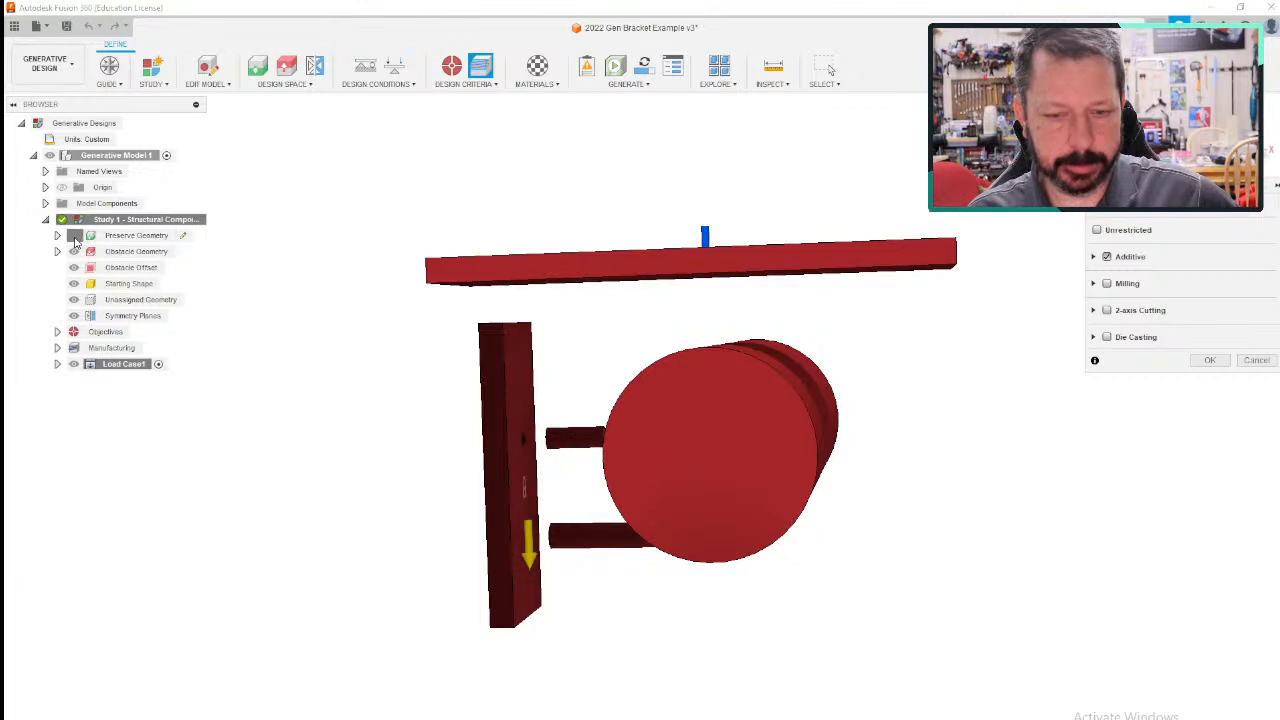
click(74, 236)
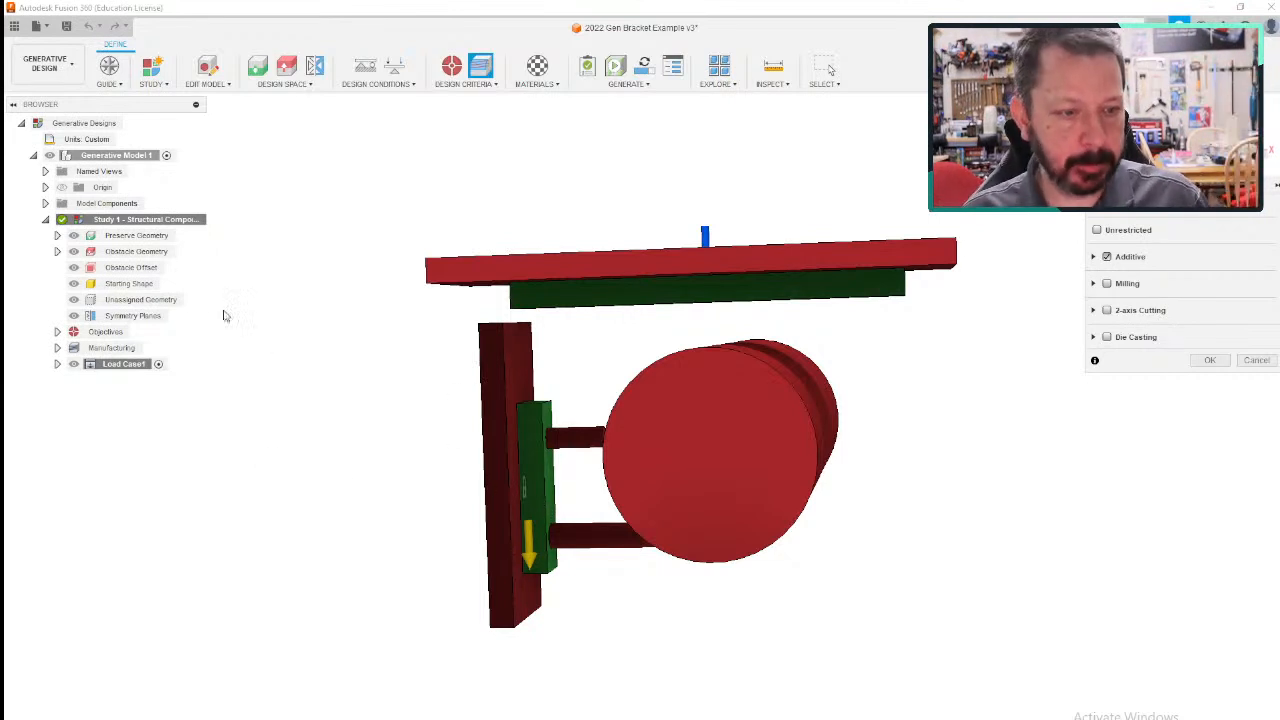
- Toggle the obstacle geometry's visibility to check which bodies are marked as keep-out regions
click(75, 252)
click(75, 252)
click(75, 252)
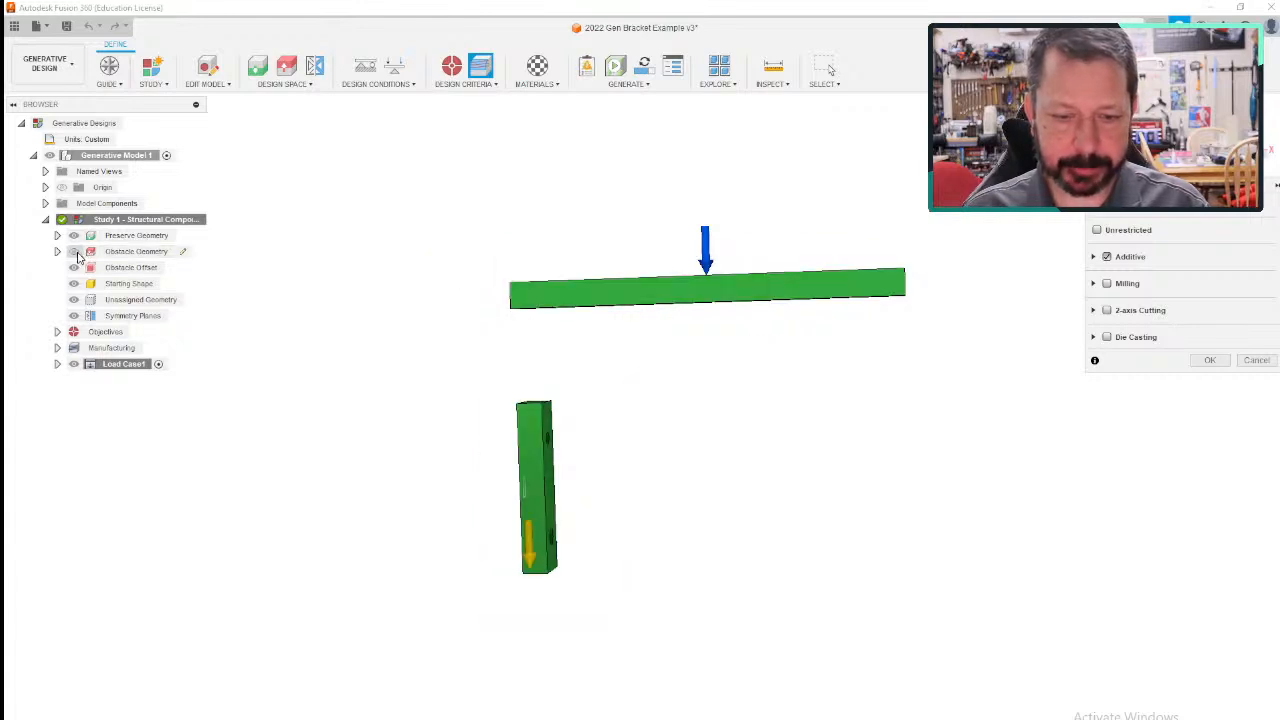
click(75, 252)
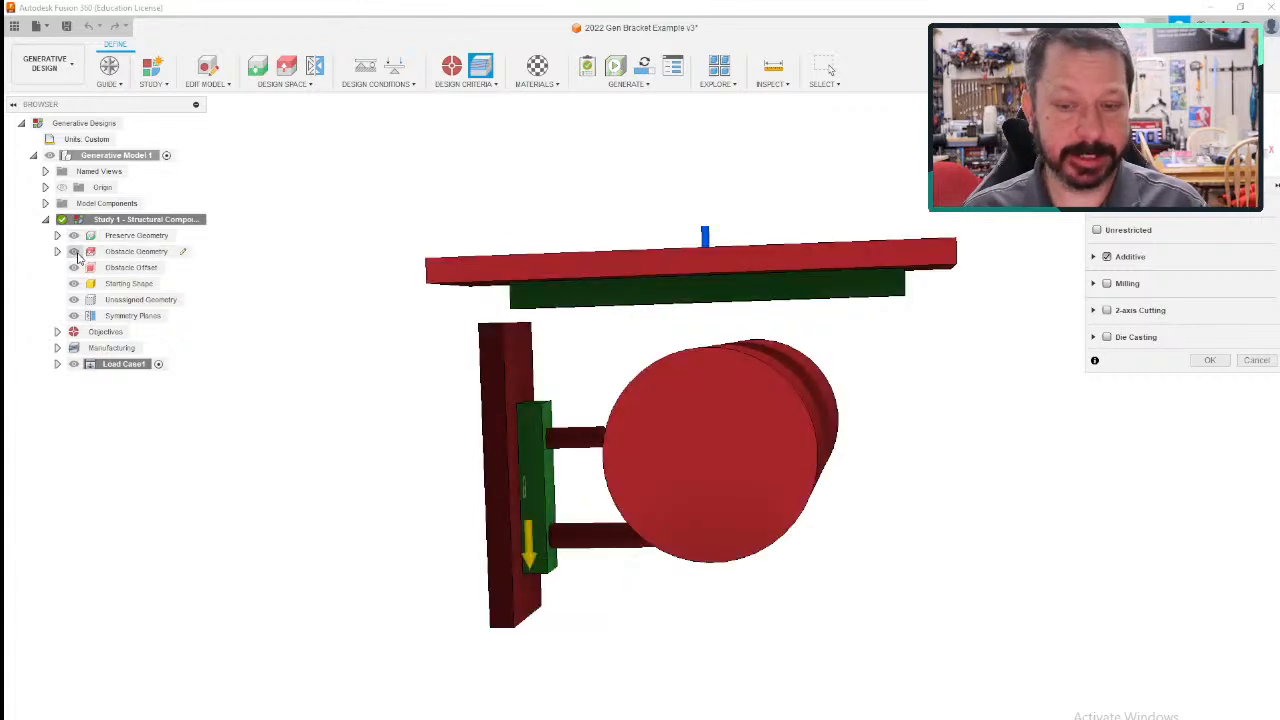
- Examine the cylinder, screw and plate obstacles around the two preserved mounting blocks from several angles
shift+middle_drag(297, 329, 274, 343)
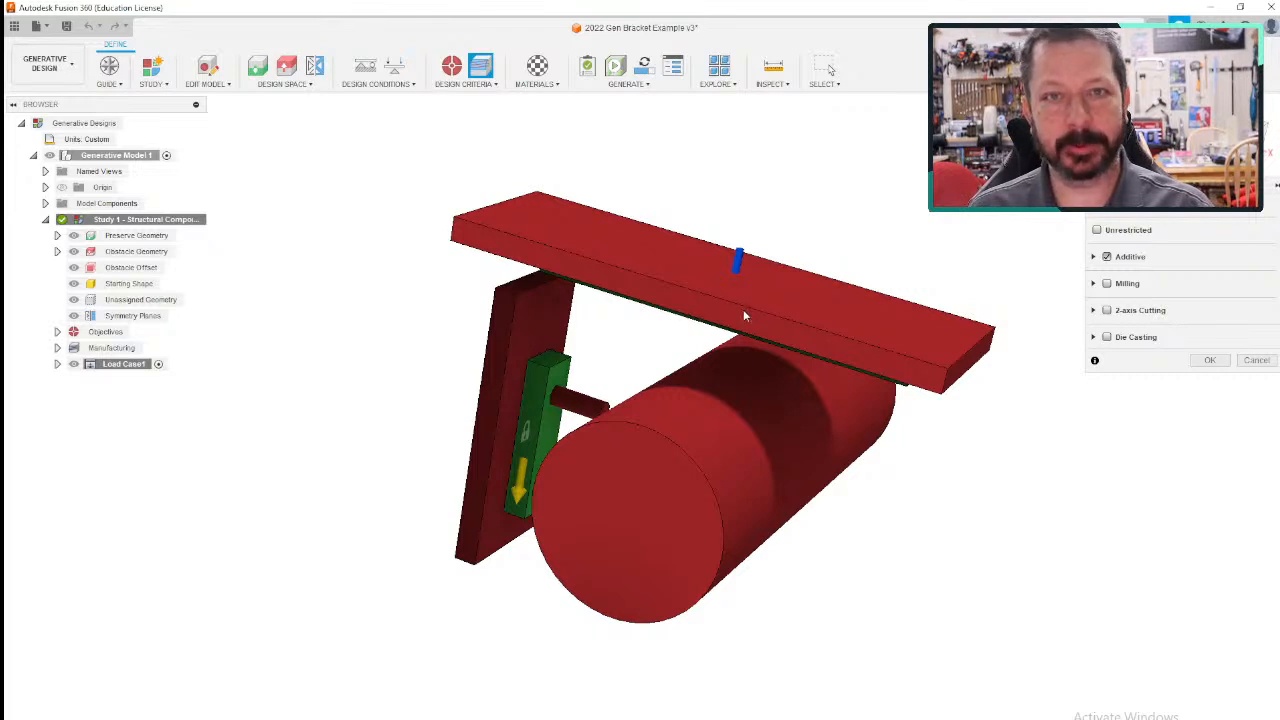
shift+middle_drag(898, 543, 693, 289)
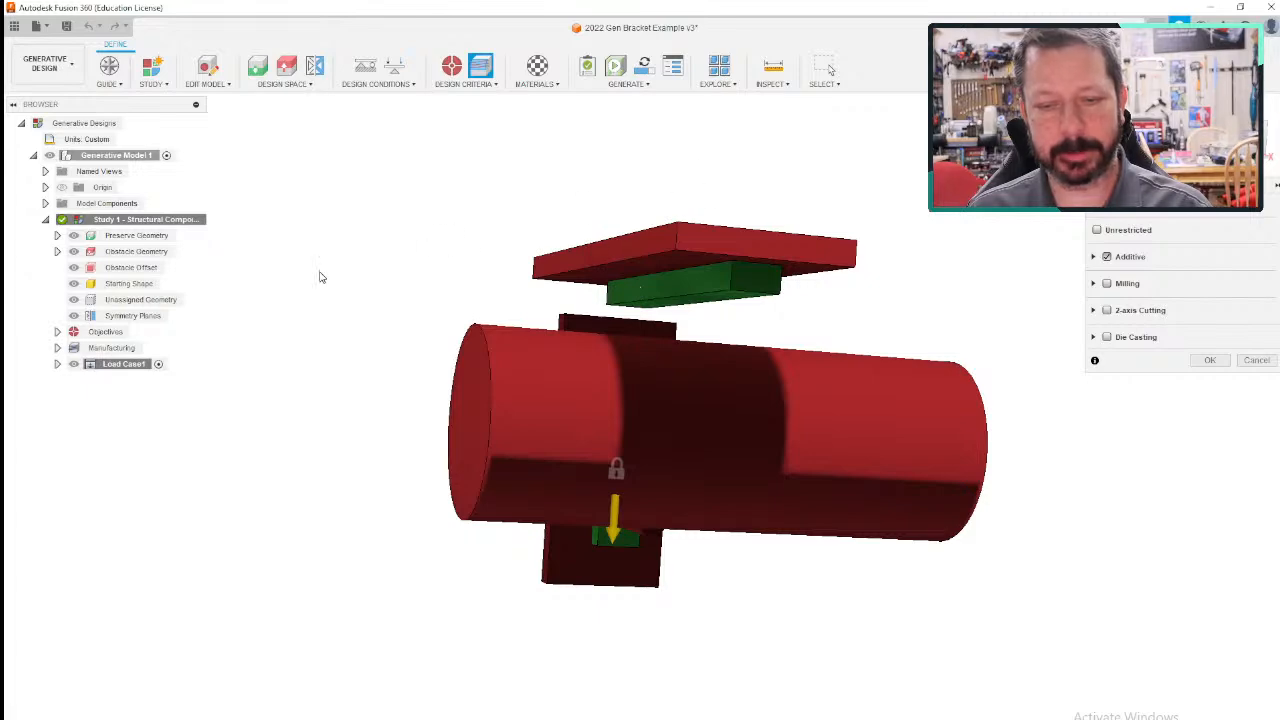
shift+middle_drag(297, 274, 480, 333)
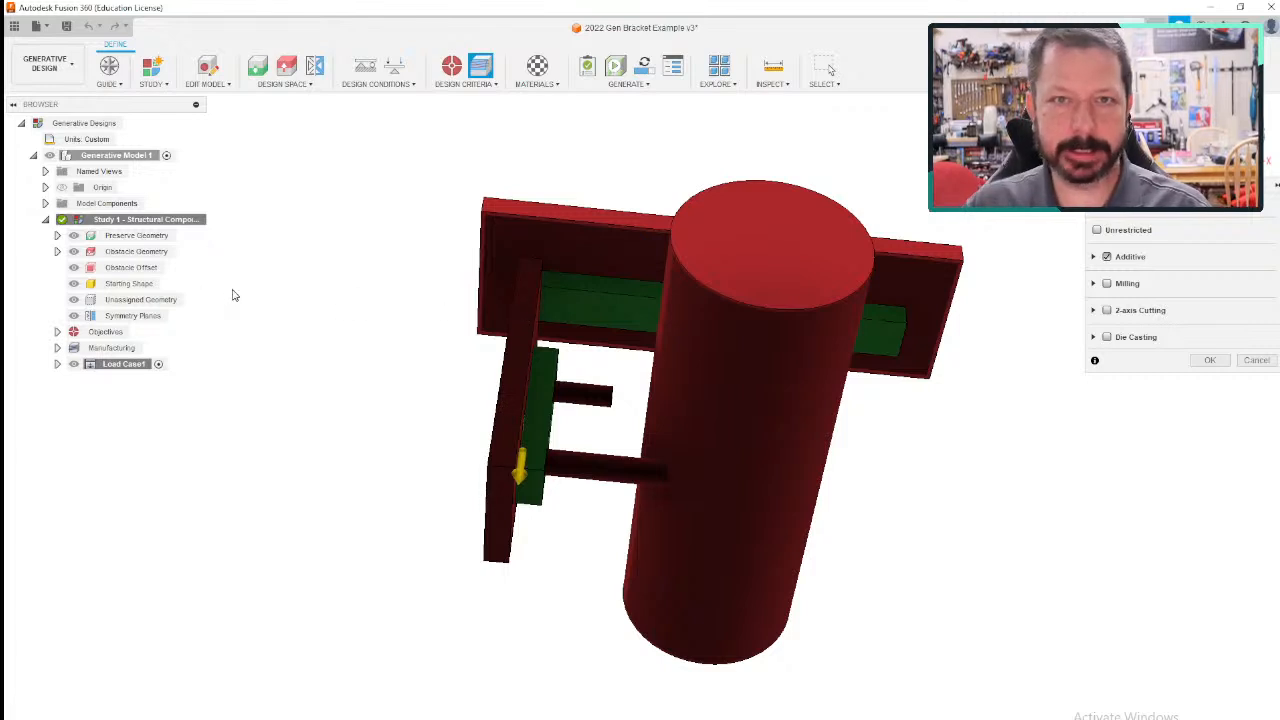
shift+middle_drag(337, 371, 464, 396)
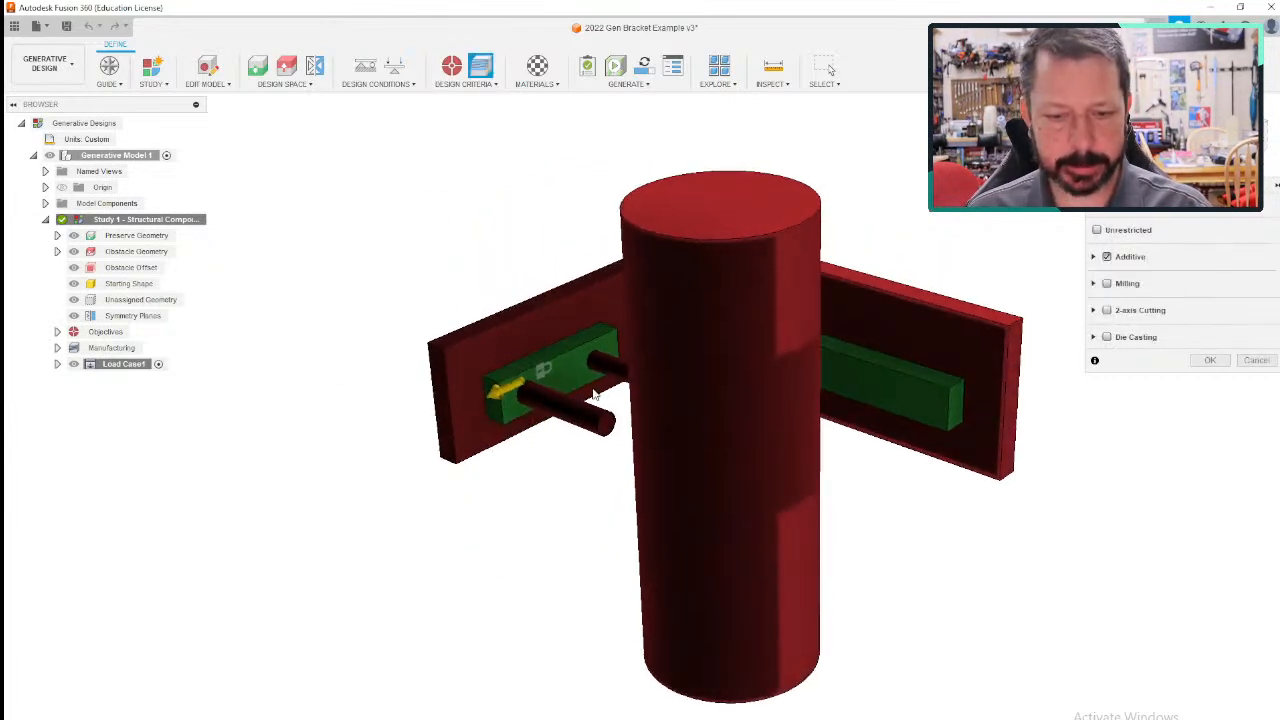
shift+middle_drag(566, 463, 597, 482)
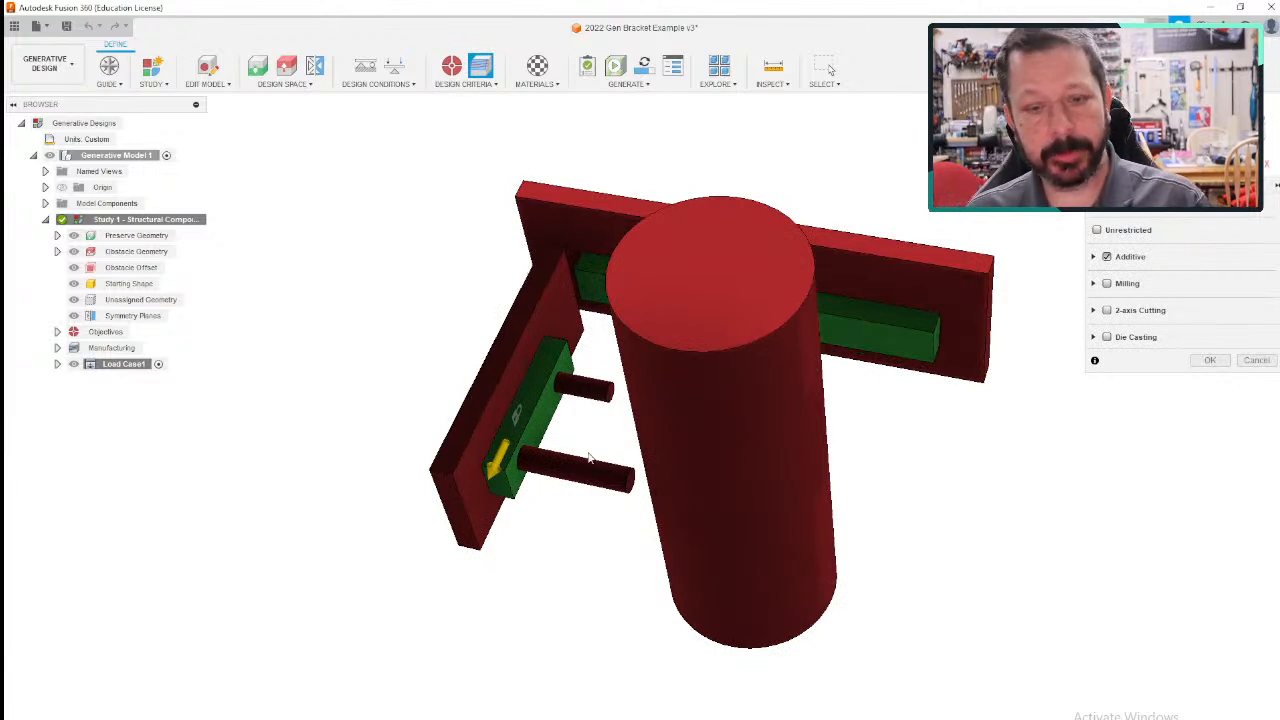
mouse_move(608, 432)
shift+middle_down()
mouse_move(597, 434)
mouse_move(634, 429)
mouse_move(613, 441)
shift+middle_up()
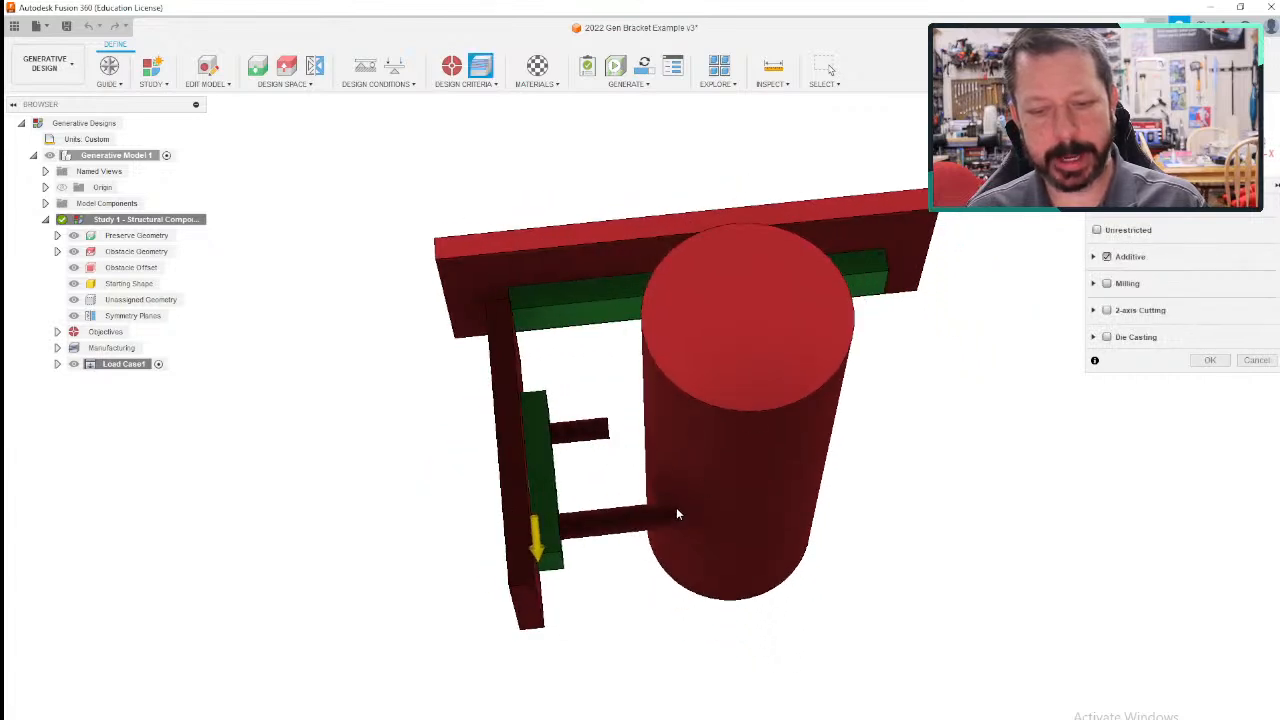
shift+middle_drag(872, 502, 922, 454)
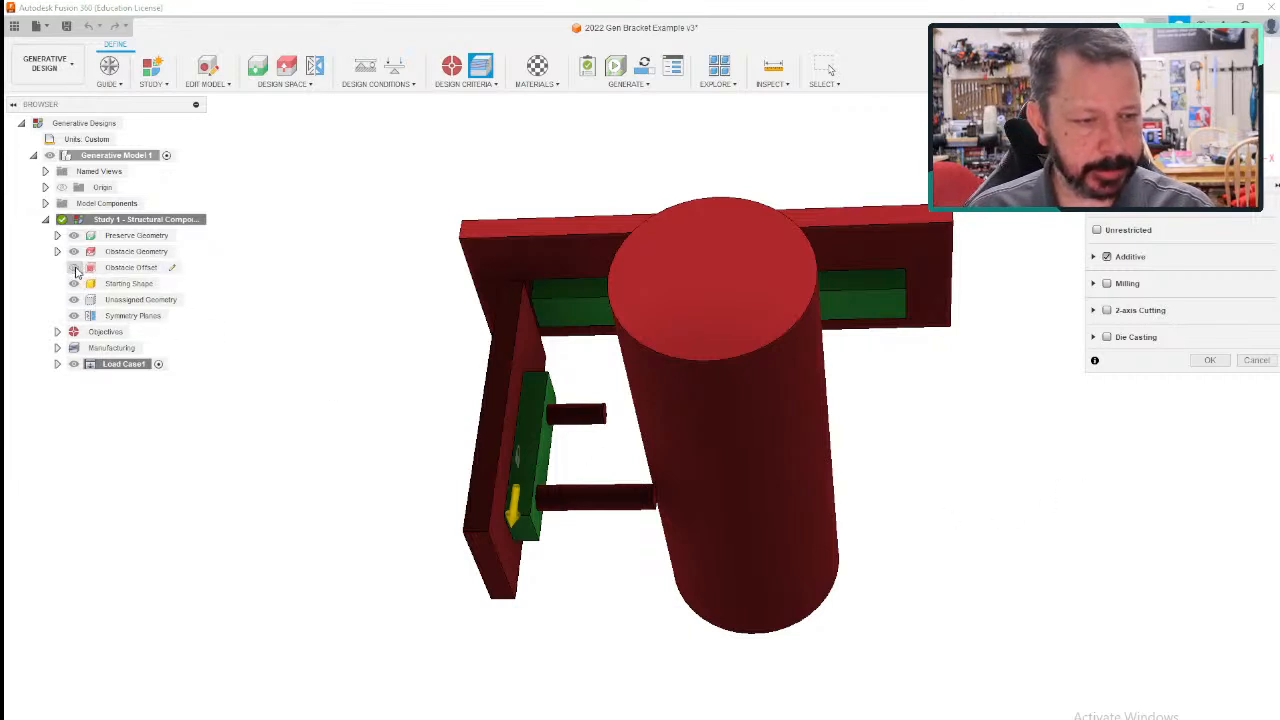
- Hide the obstacle offset and starting shape, and view the model square-on along the bracket's symmetry plane
click(74, 268)
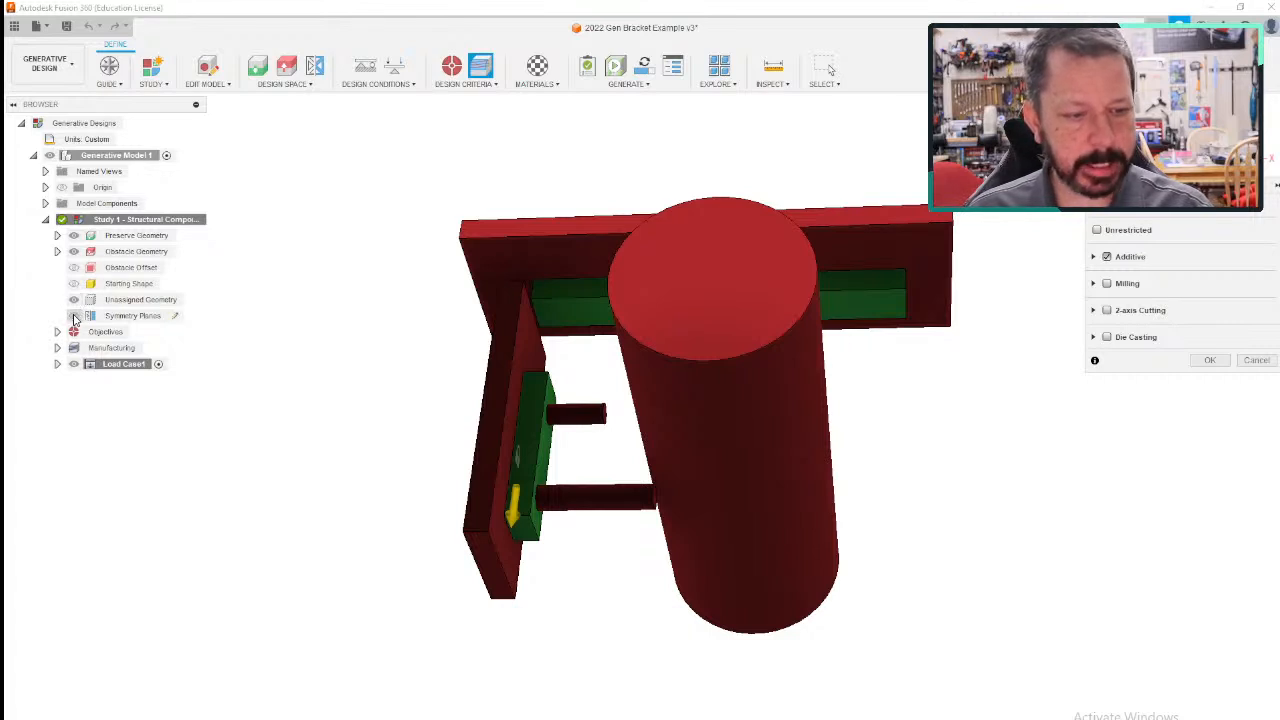
shift+middle_drag(229, 330, 183, 346)
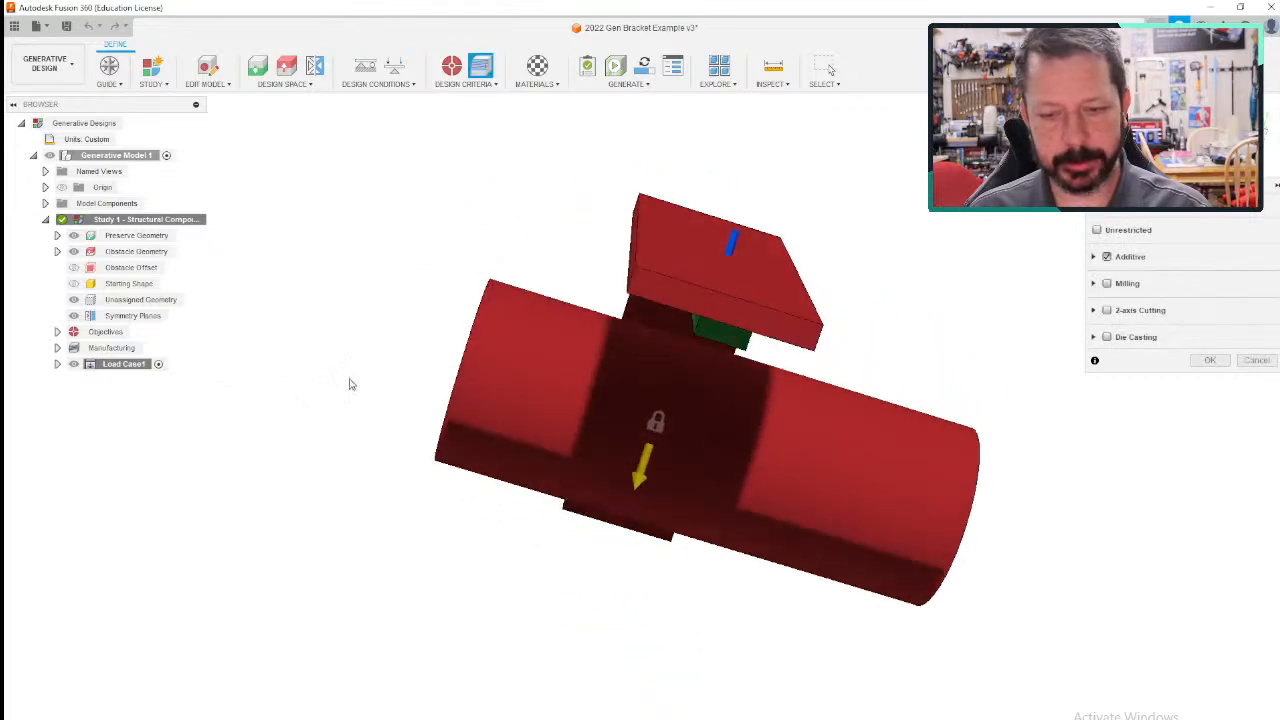
shift+middle_drag(349, 380, 331, 357)
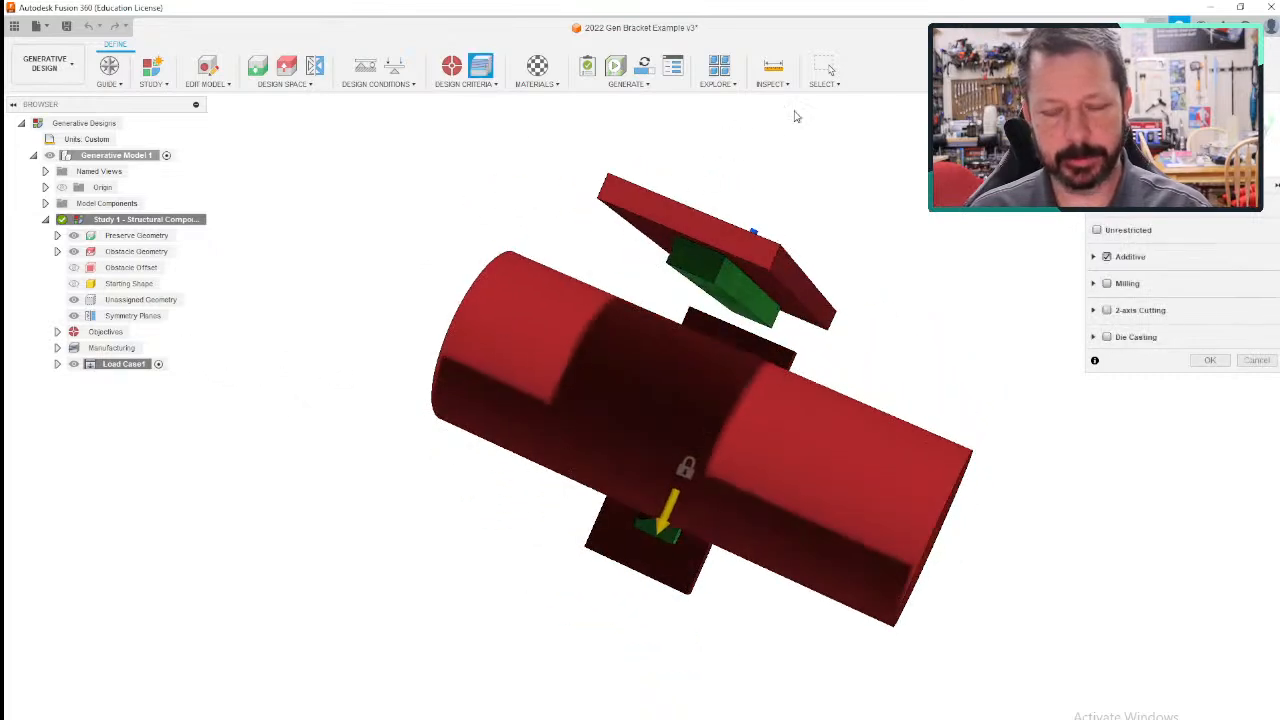
click(1236, 137)
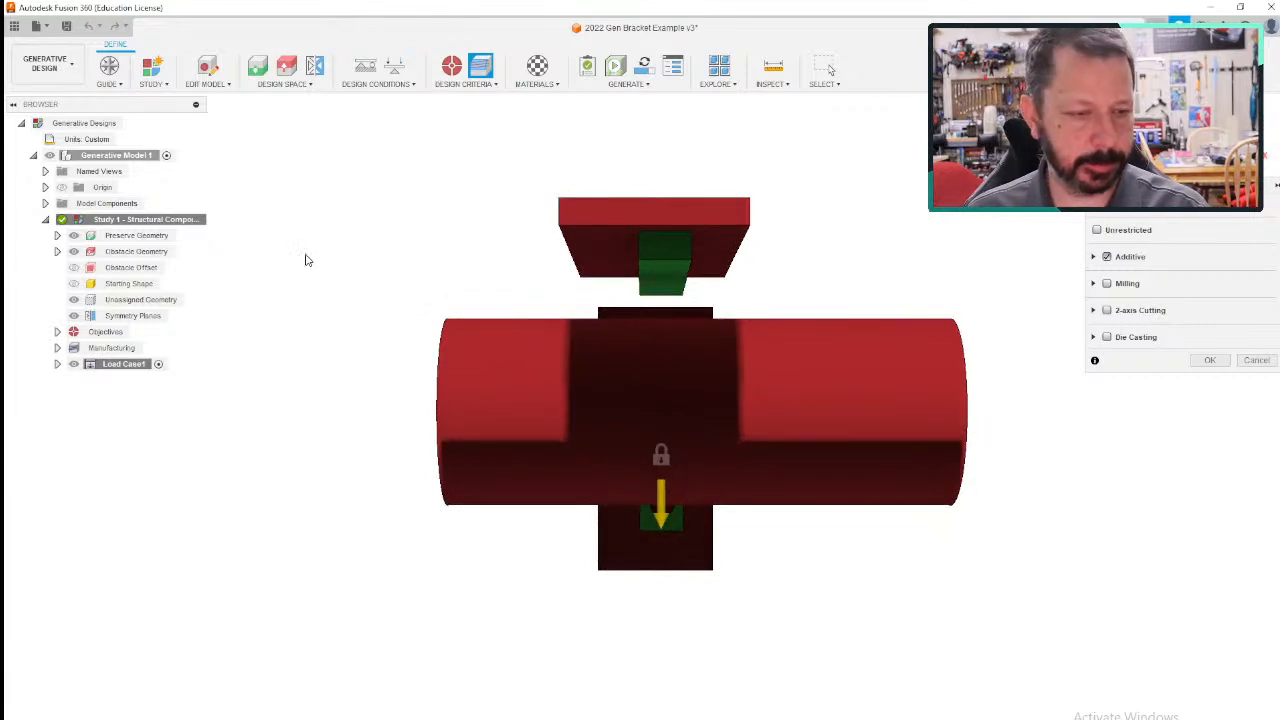
- Review the study's objectives, safety factor limit, and additive manufacturing materials in the model tree
click(58, 332)
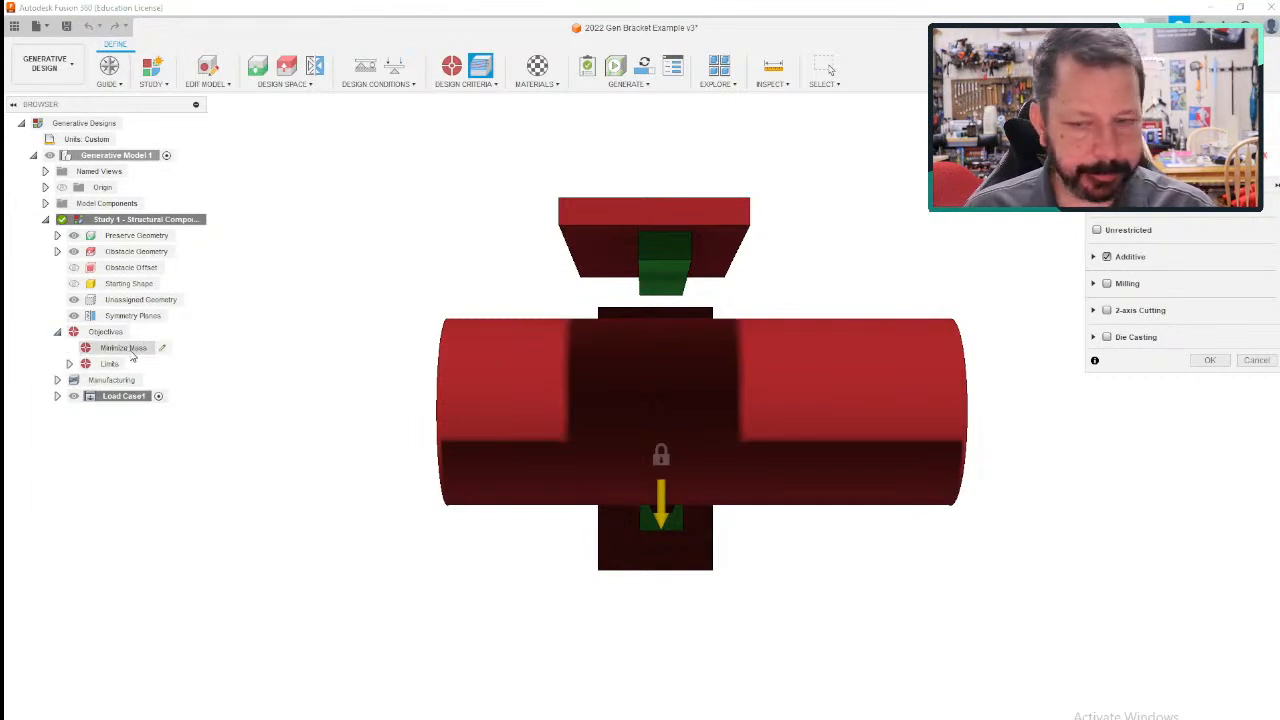
click(69, 364)
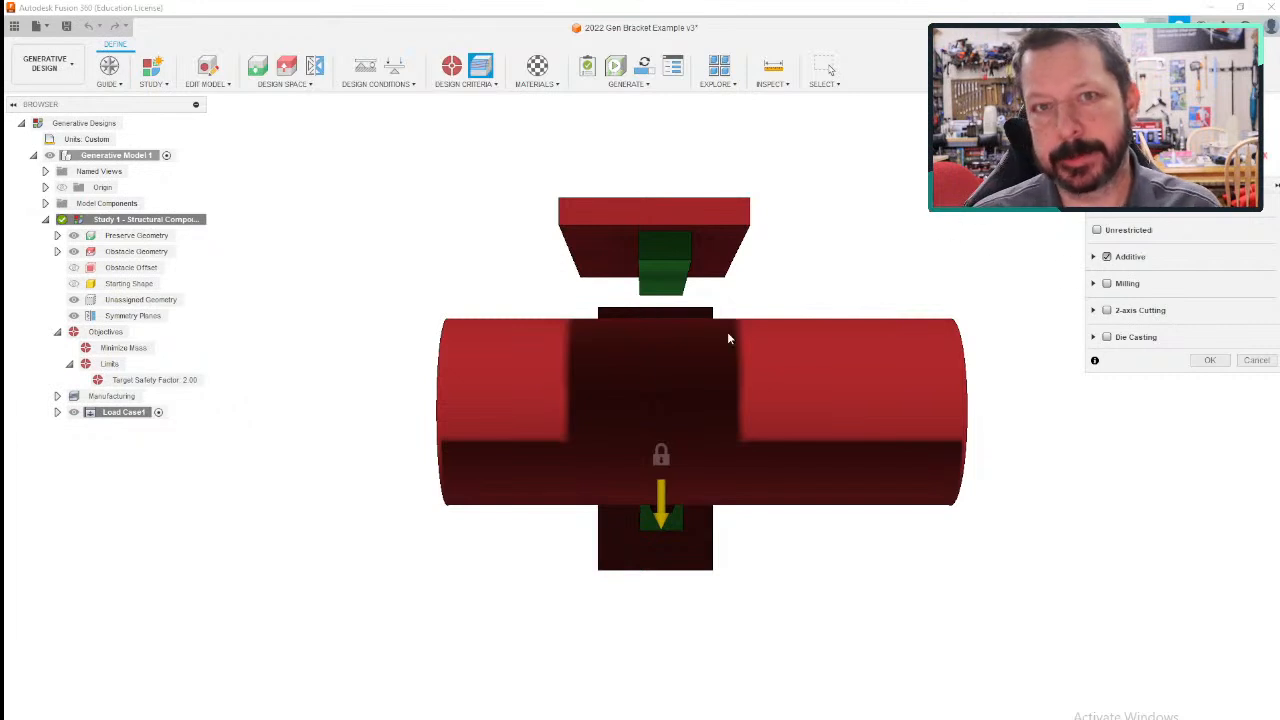
click(57, 397)
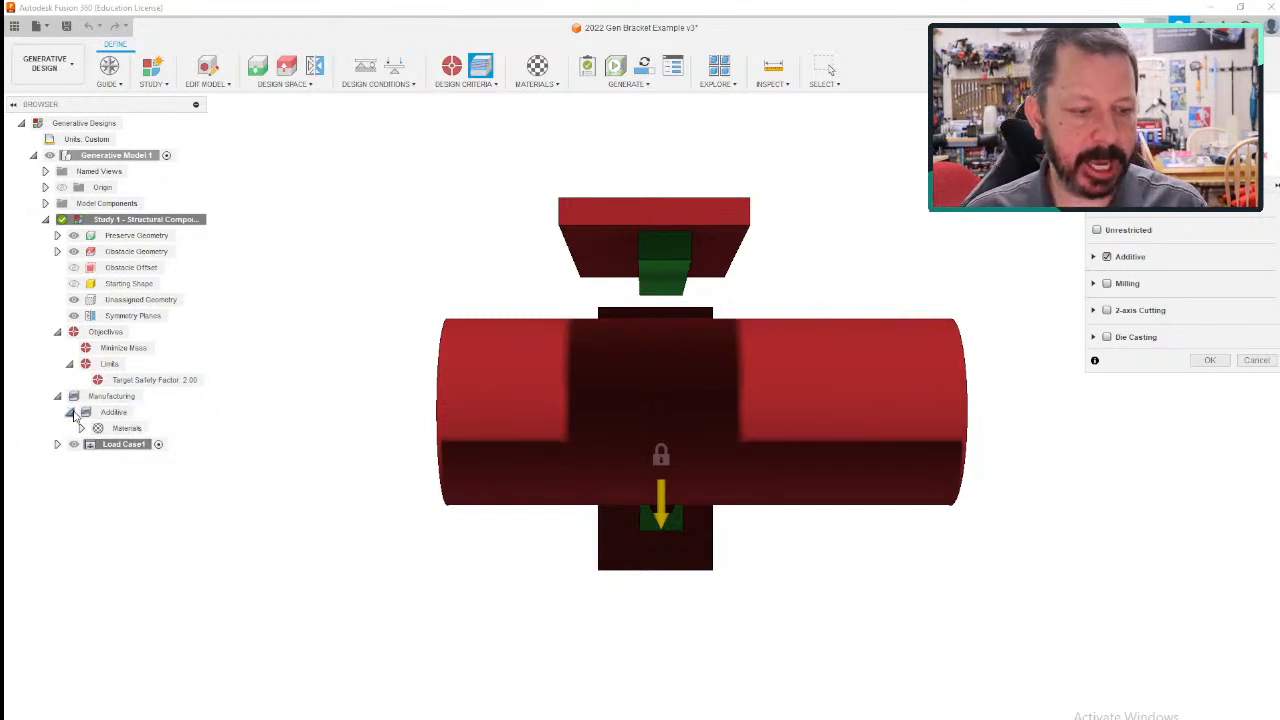
click(82, 428)
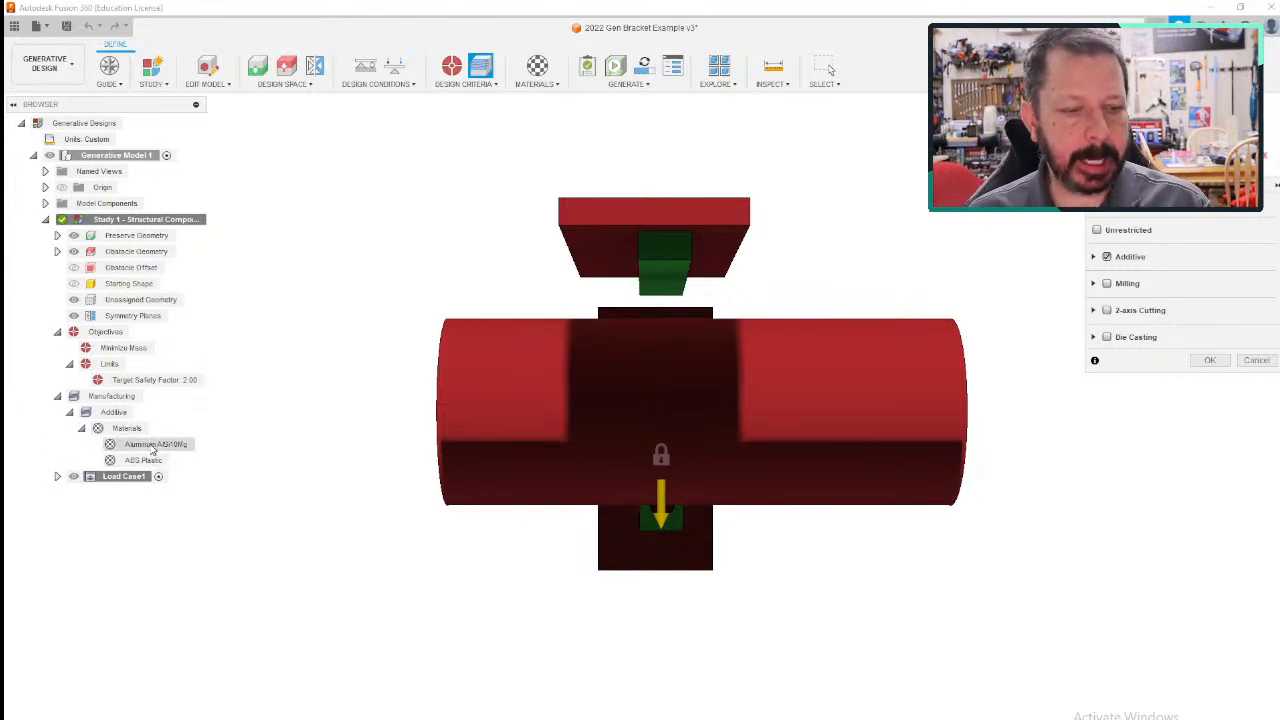
- Cancel the manufacturing criteria settings and open the study materials
click(1256, 360)
click(558, 85)
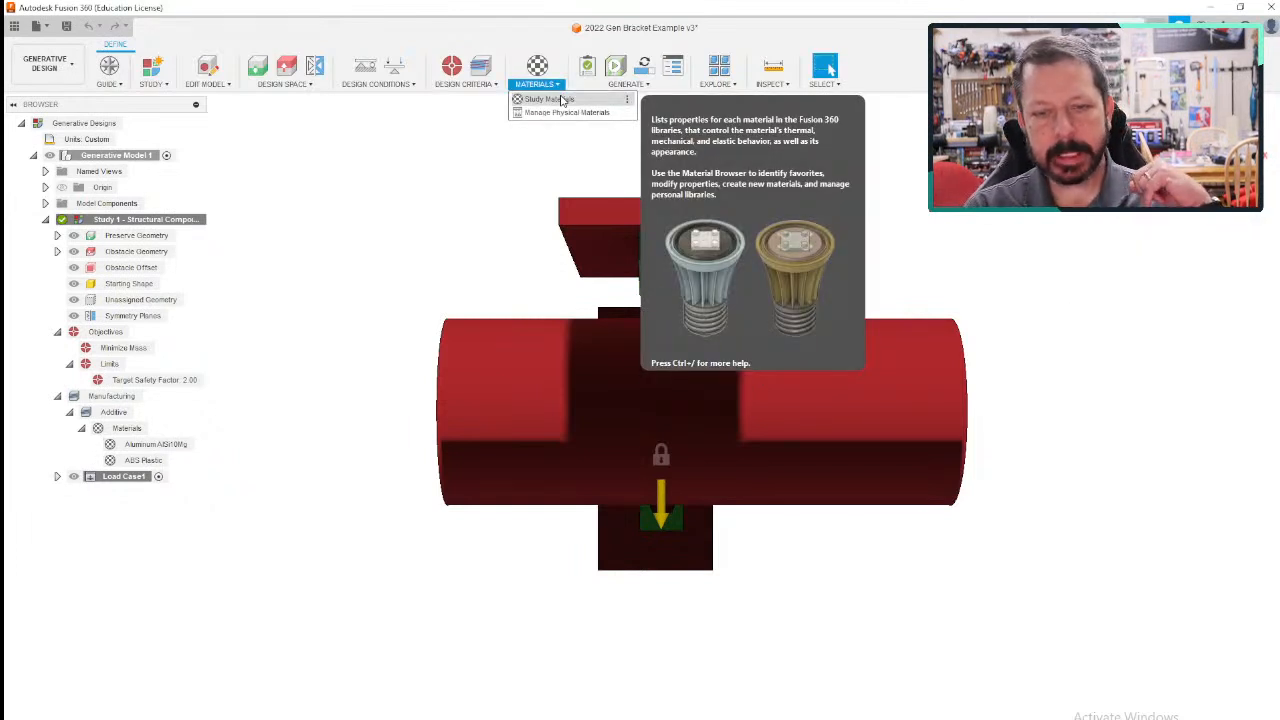
click(561, 100)
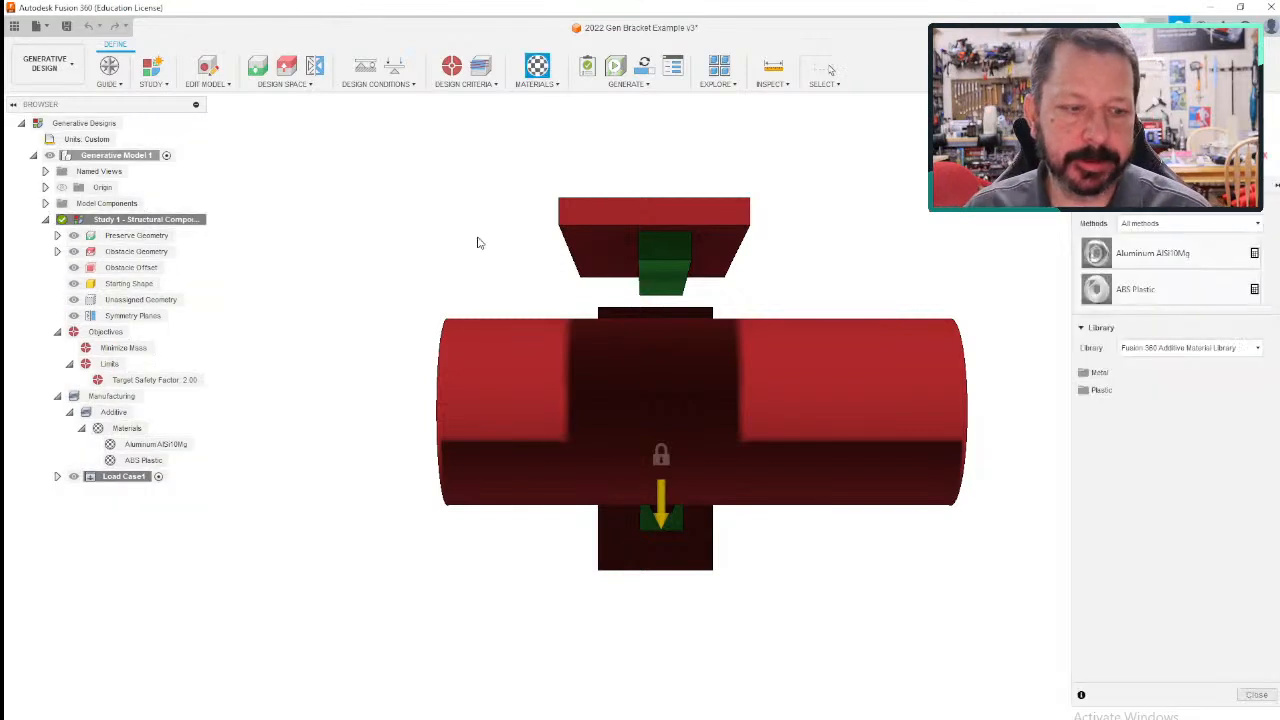
- Browse the metal and plastic materials available in the Fusion 360 Additive Material Library
double_click(1105, 373)
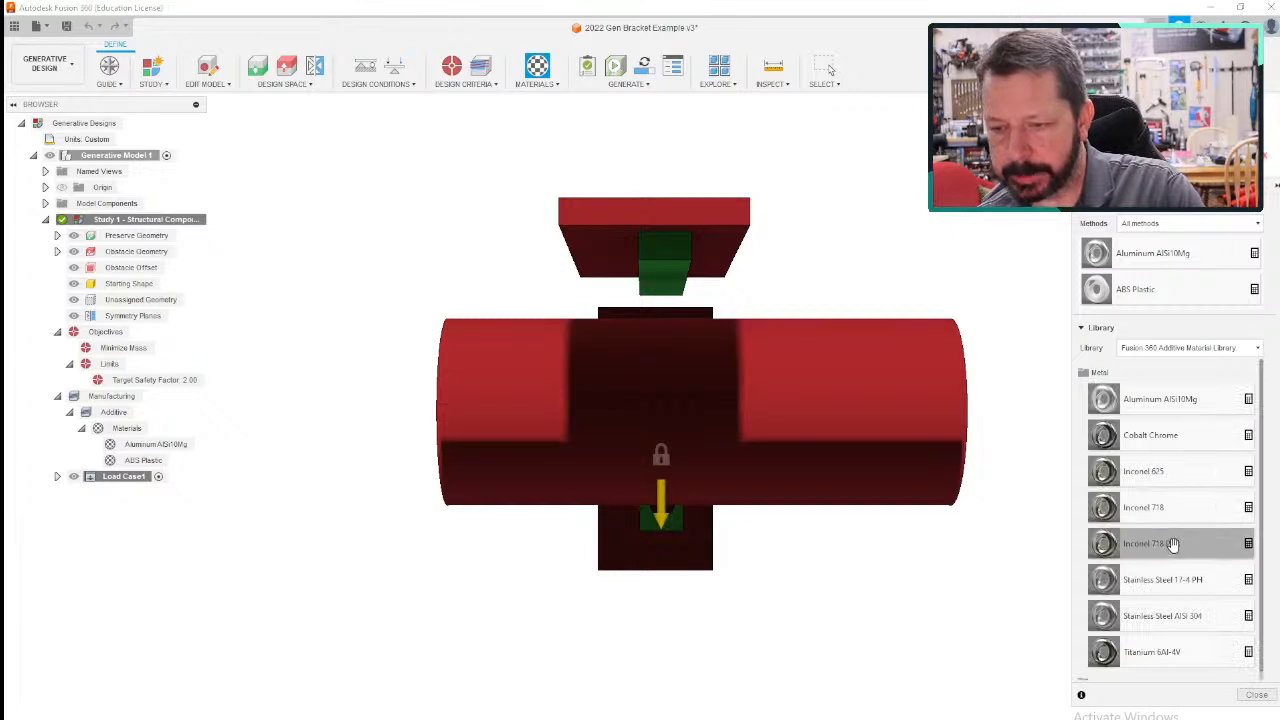
scroll(1170, 545, down, 1)
scroll(1170, 540, up, 1)
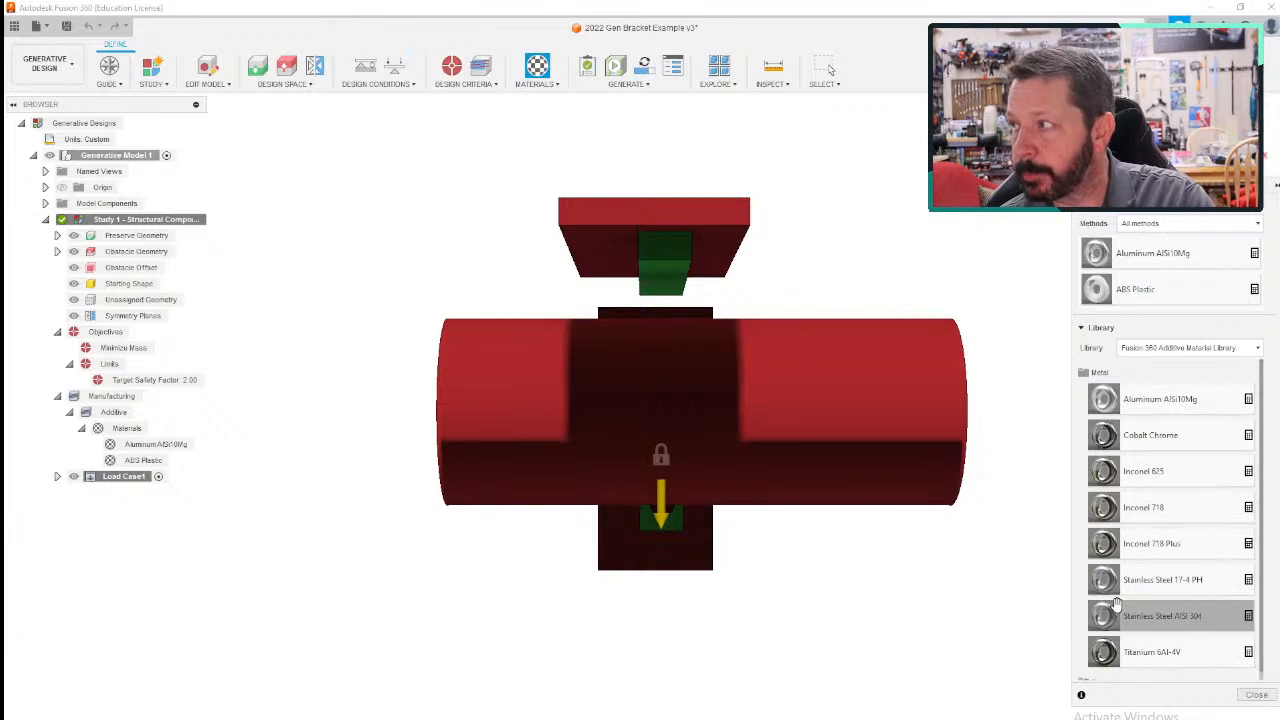
click(1090, 373)
click(1096, 390)
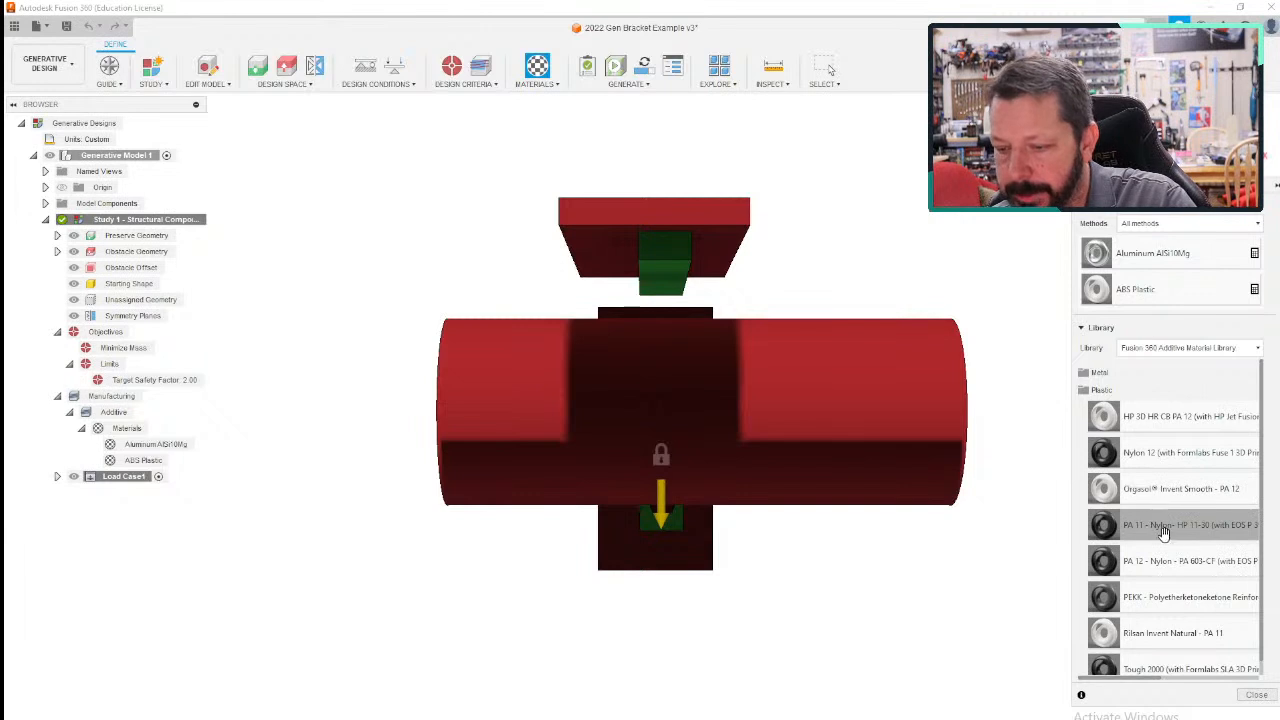
scroll(1167, 533, down, 1)
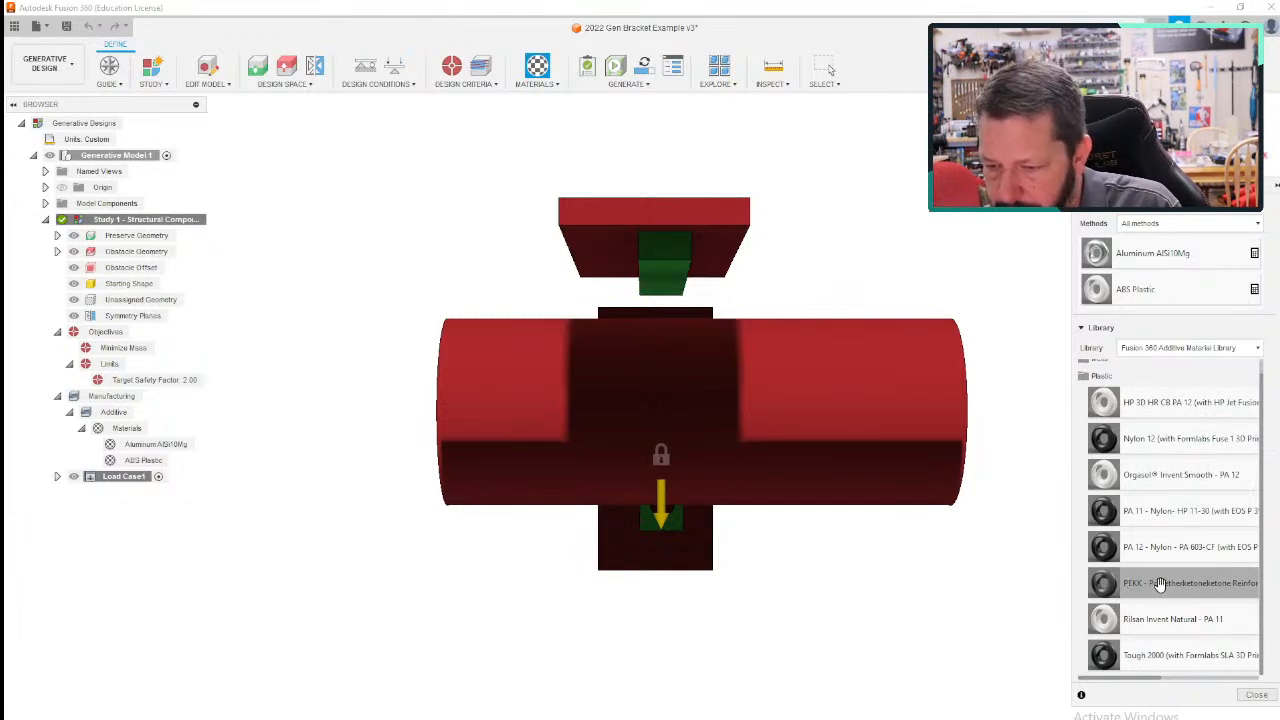
drag(1150, 679, 1110, 682)
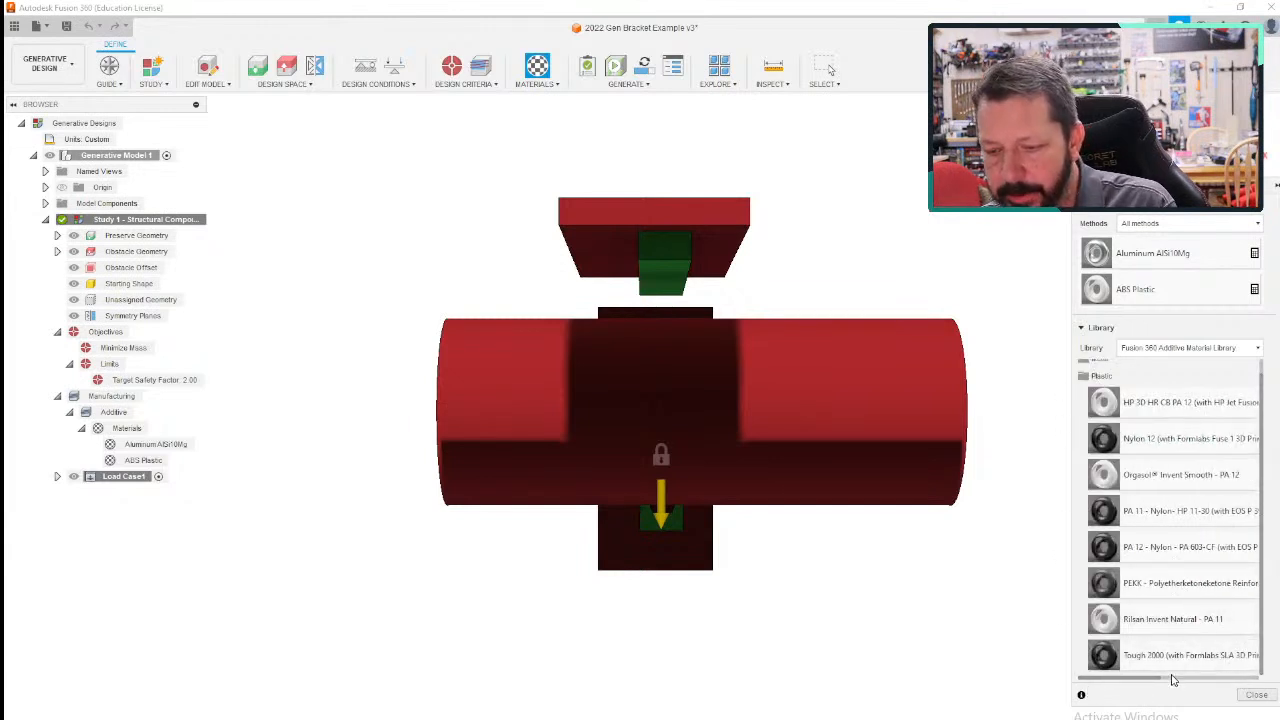
drag(1158, 681, 1119, 679)
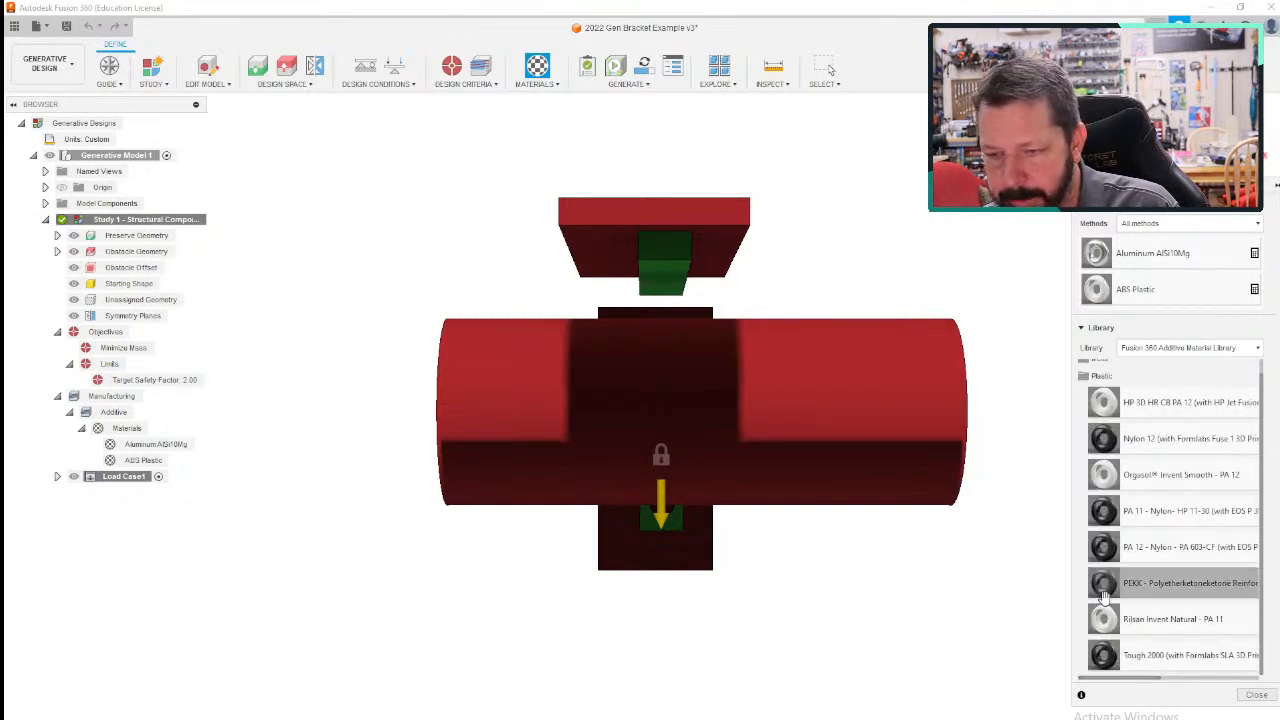
click(1100, 376)
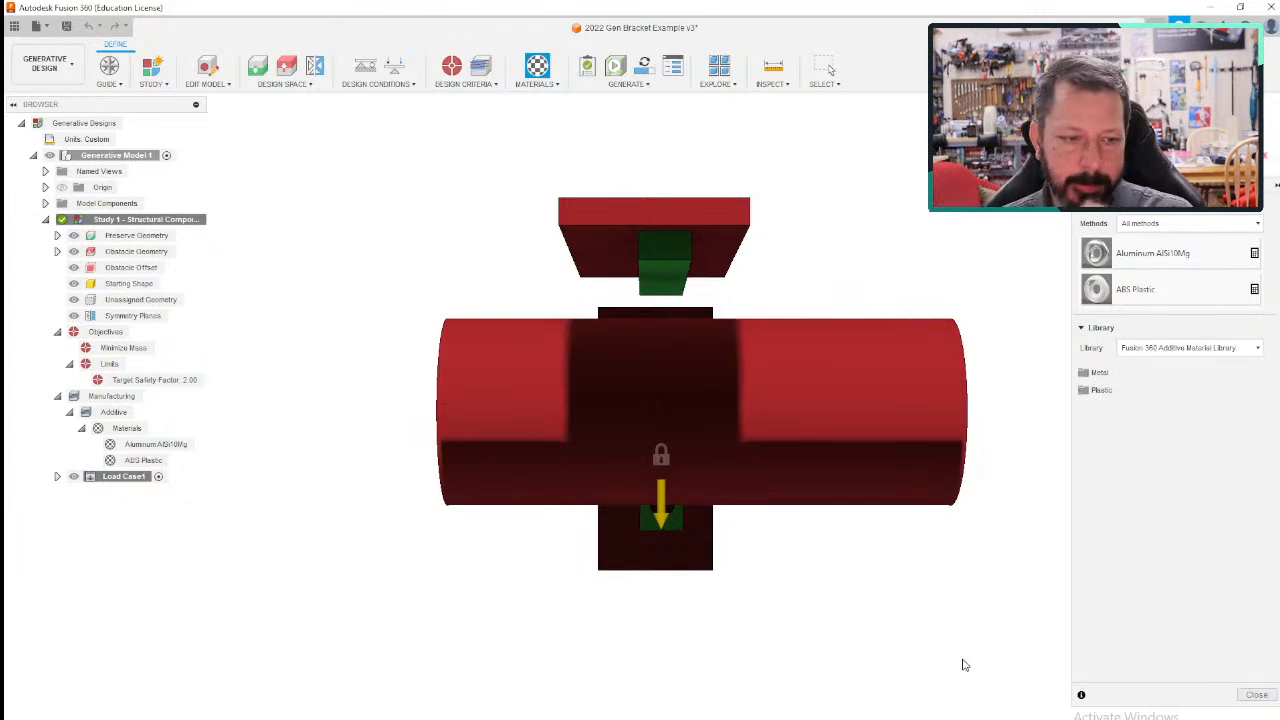
- Toggle the load case's visibility off and on, and examine its load arrows around the bracket blocks
shift+middle_drag(449, 577, 498, 602)
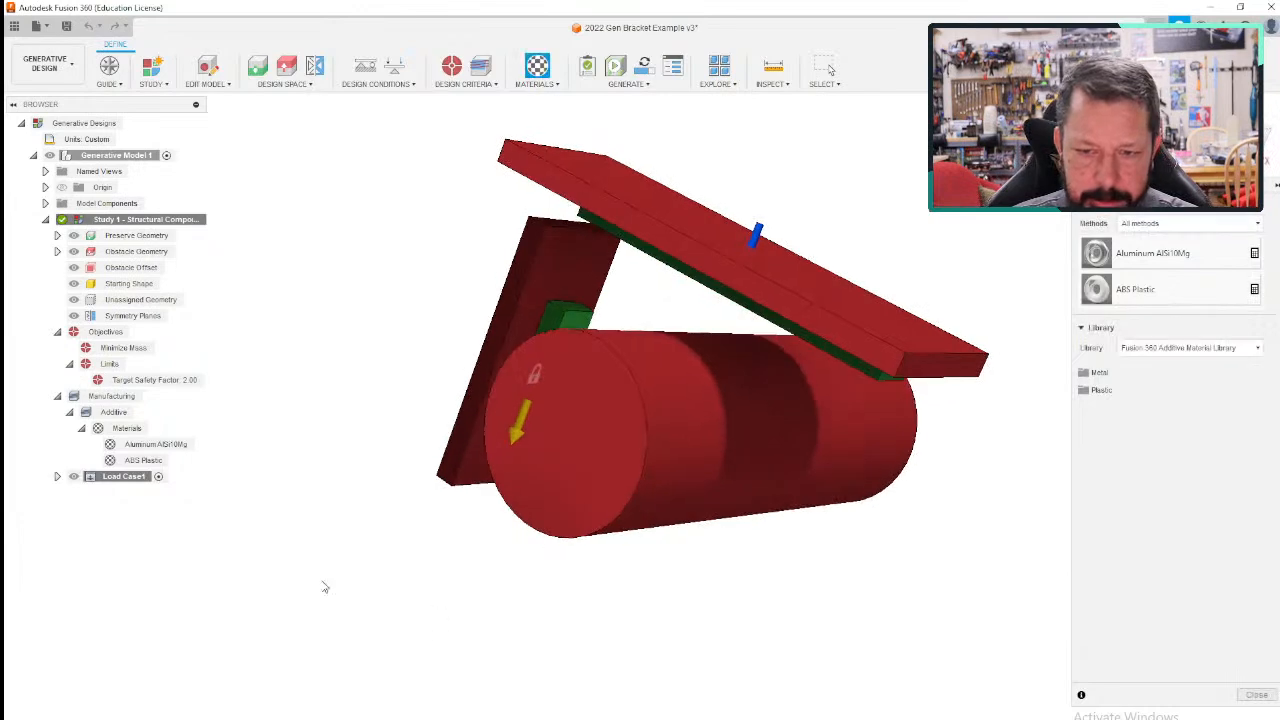
click(74, 477)
click(74, 477)
shift+middle_drag(400, 614, 481, 544)
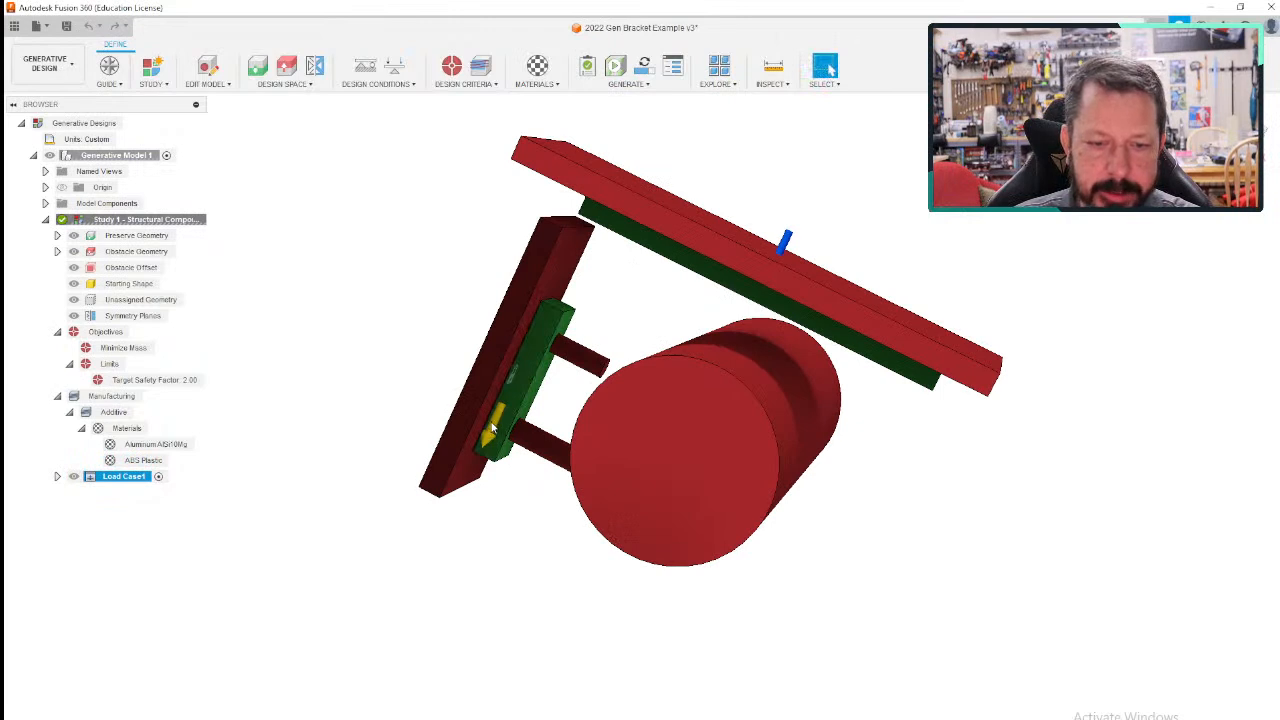
mouse_move(781, 257)
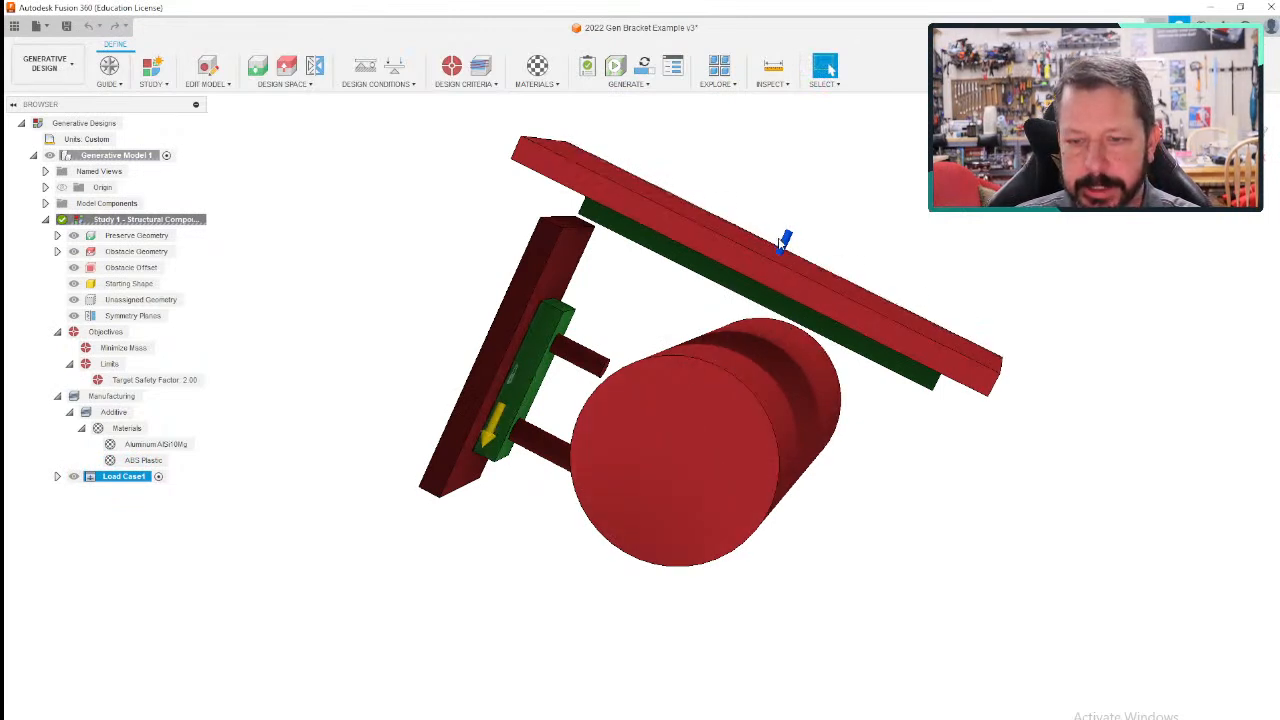
shift+middle_drag(596, 286, 606, 210)
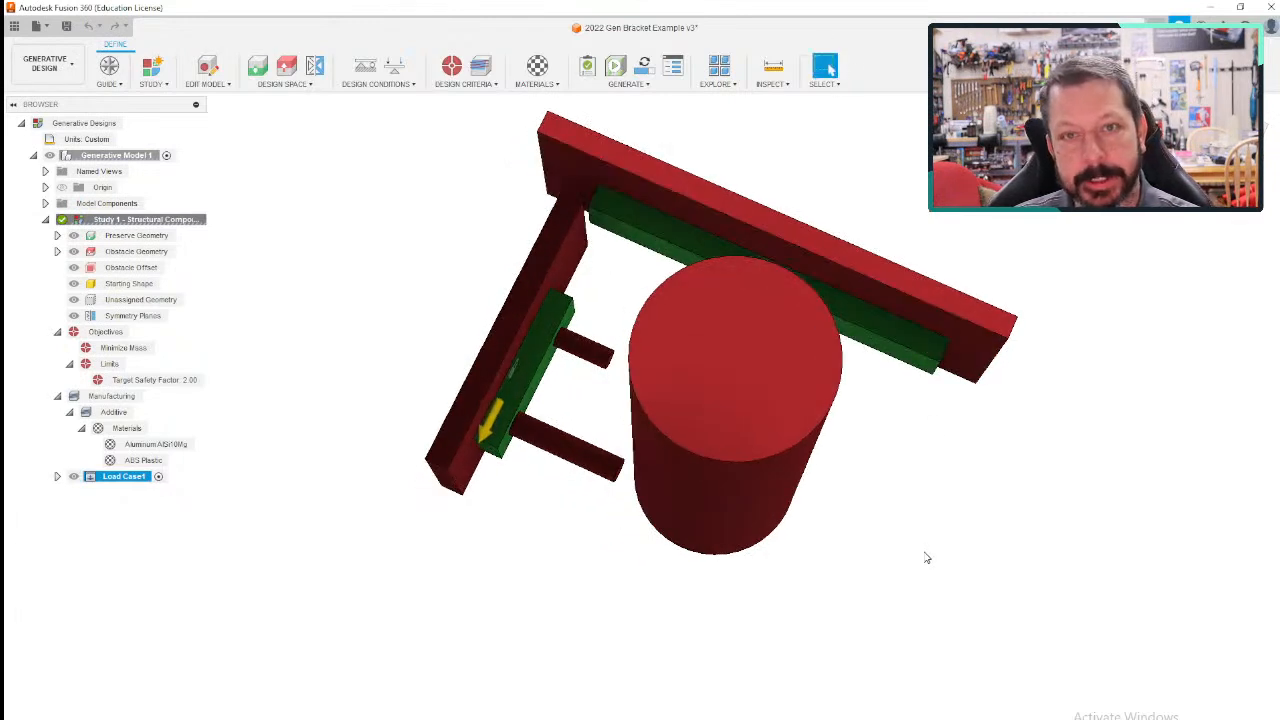
- Expand the loads in Load Case1 and hide the gravity load
click(57, 477)
click(69, 492)
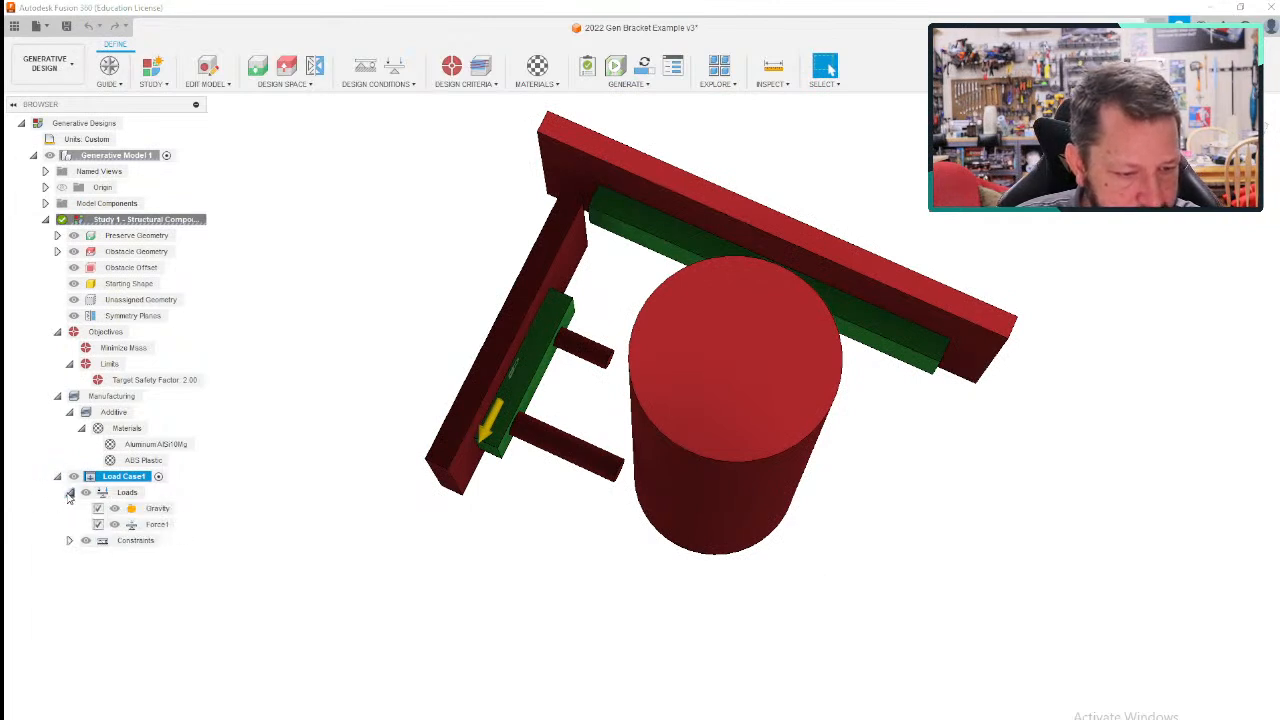
click(157, 509)
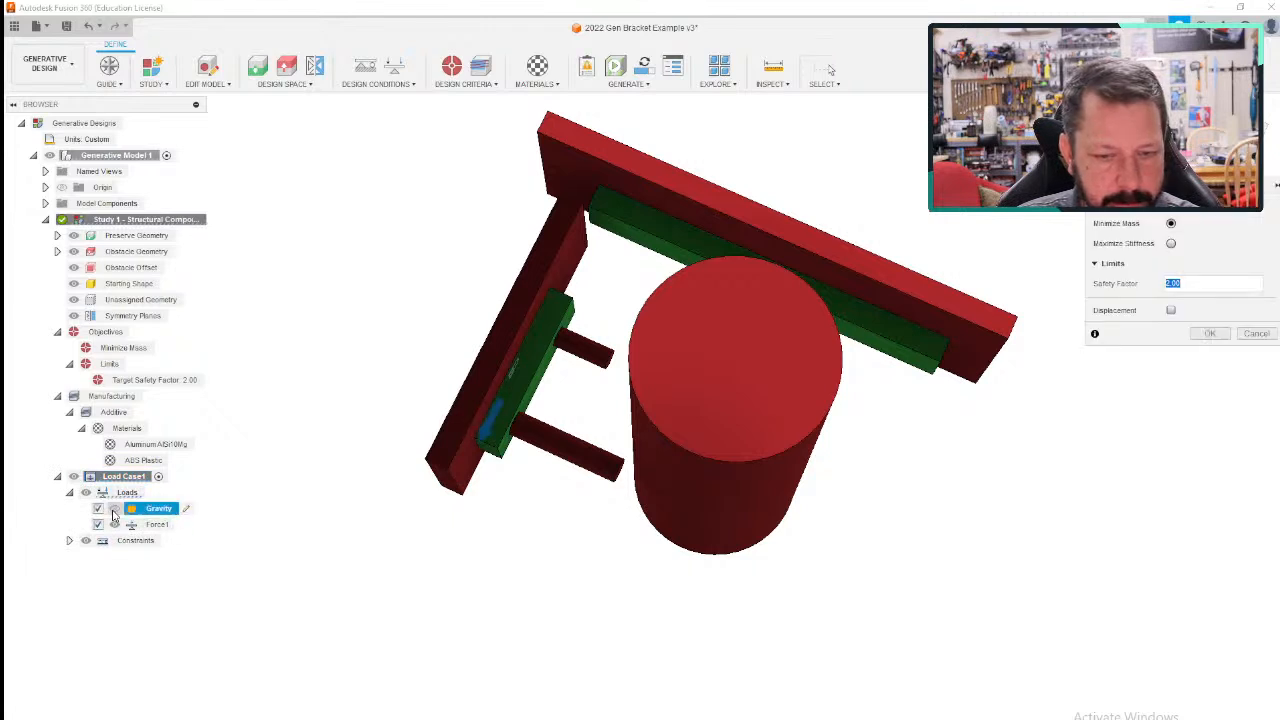
click(114, 511)
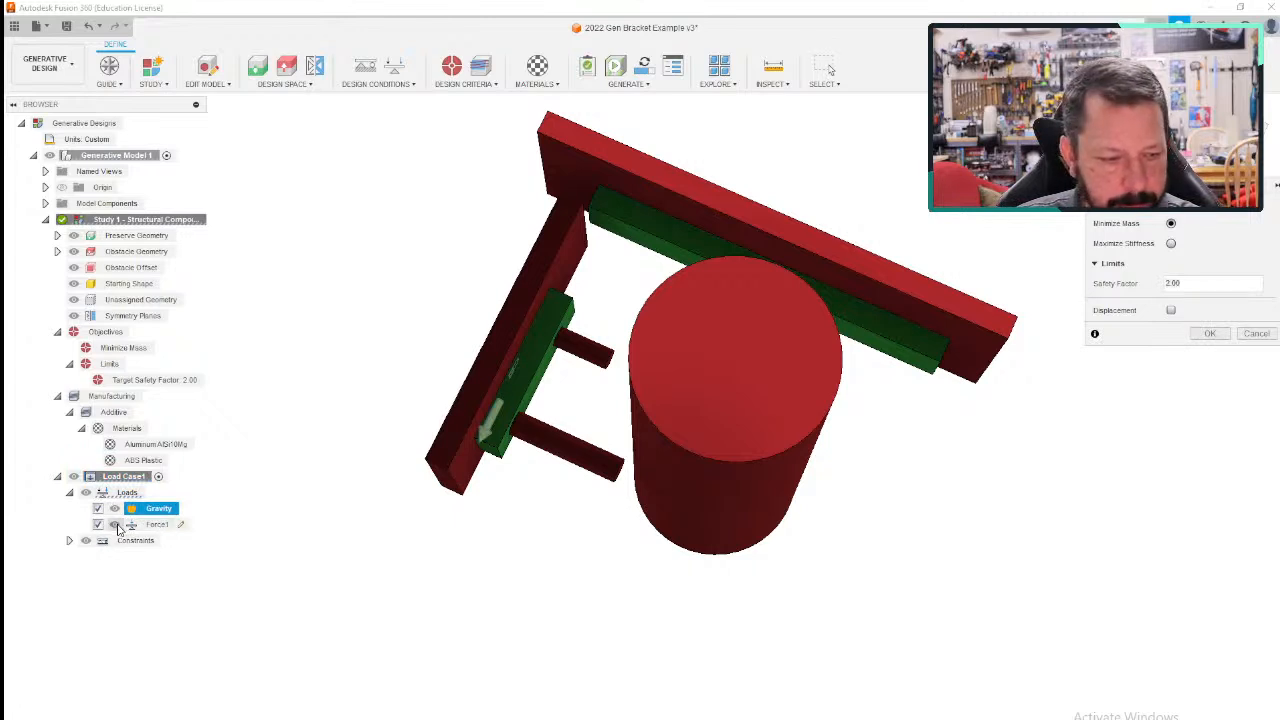
- Open Force1 for editing to review its target, direction and magnitude, and inspect the Fixed1 constraint on the mounting block
click(181, 525)
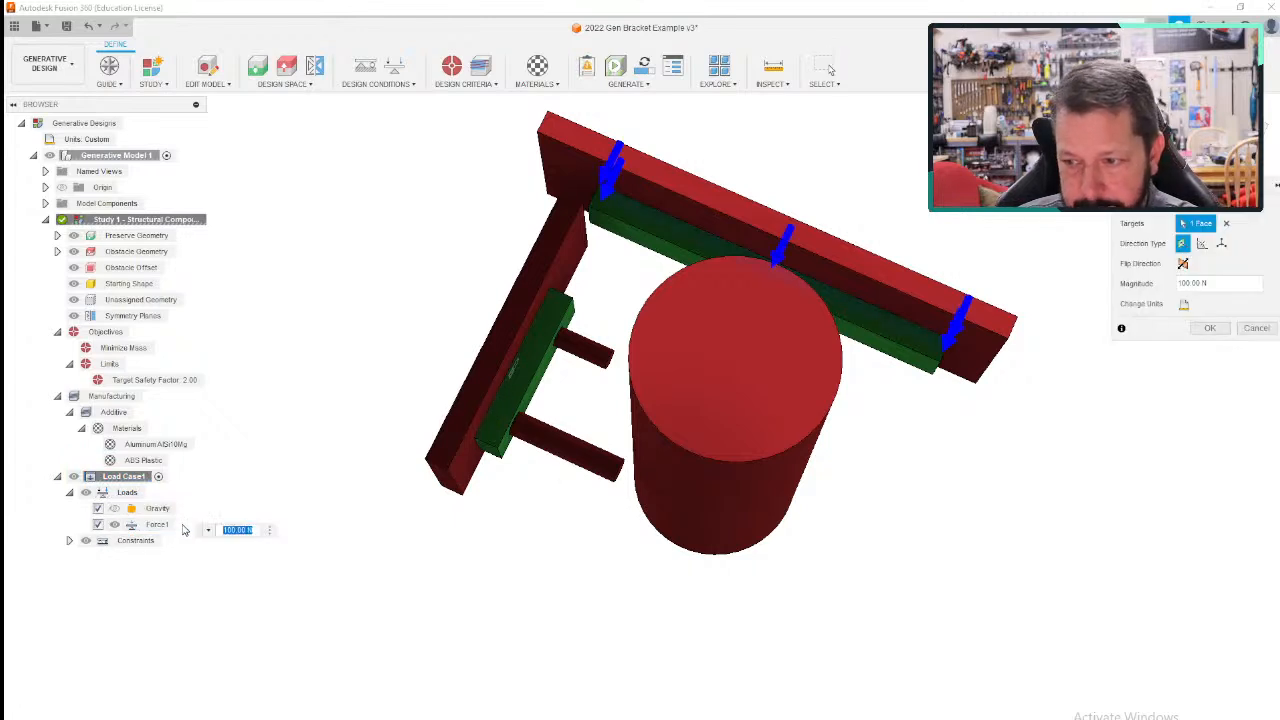
drag(1231, 281, 1171, 288)
shift+middle_drag(994, 437, 970, 495)
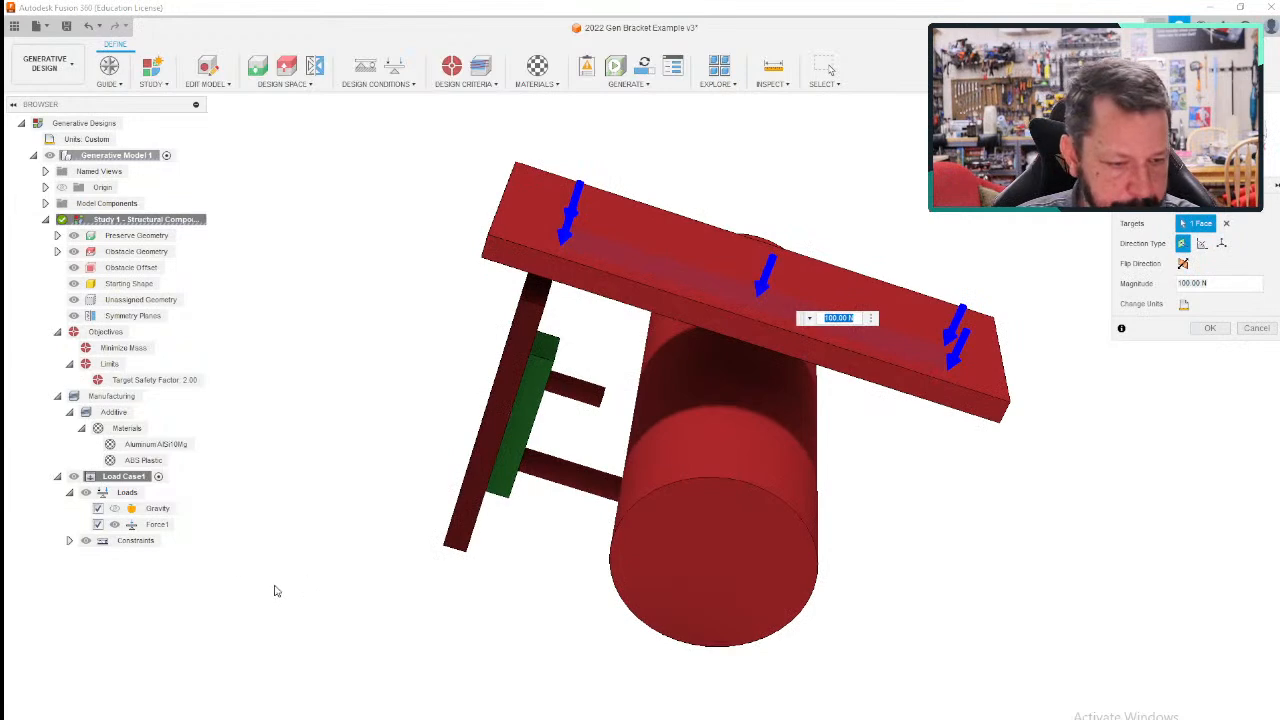
click(69, 542)
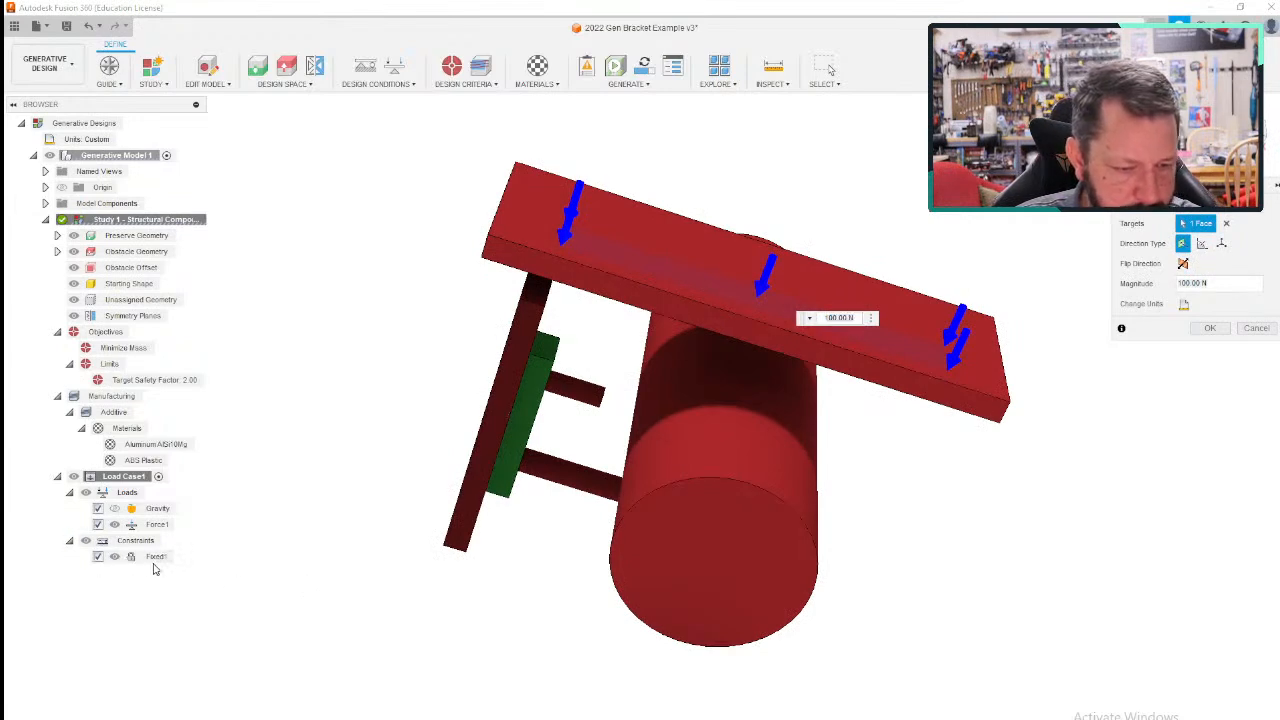
shift+middle_drag(323, 596, 514, 549)
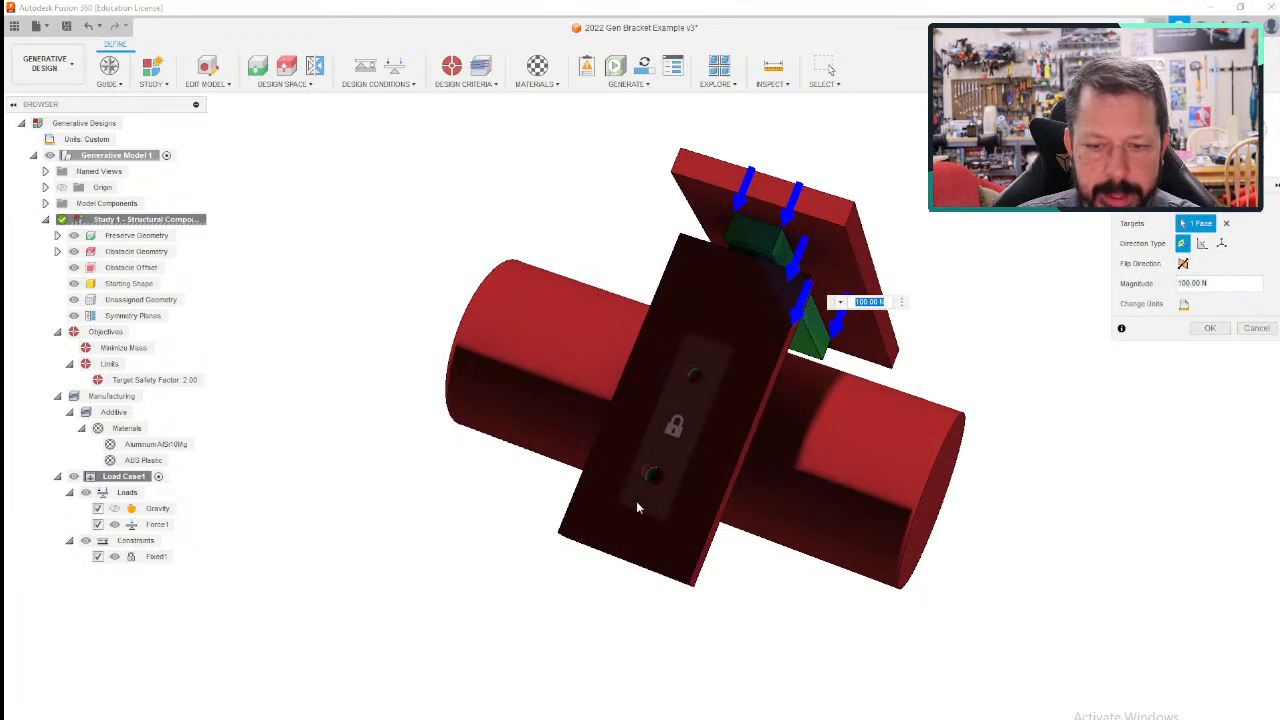
shift+middle_drag(349, 609, 223, 594)
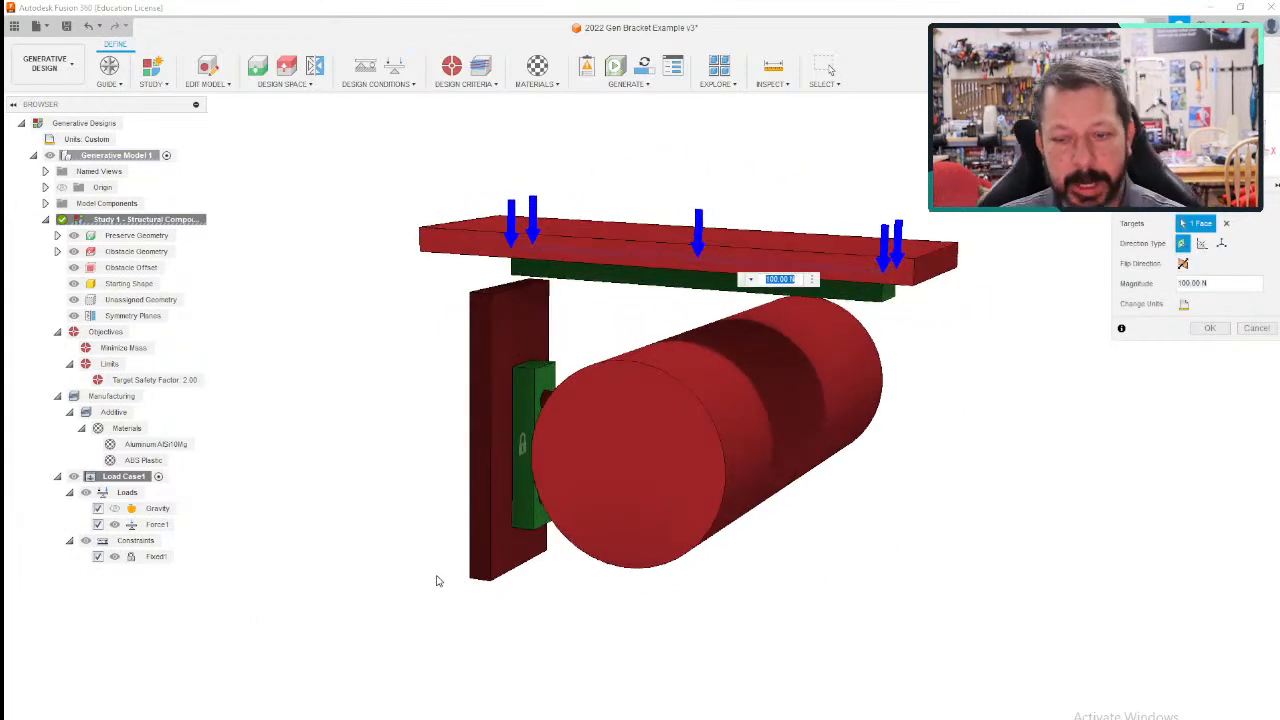
- Run the Previewer on the study, inspect the previewed bracket shape from several angles, and show the detail level options
click(627, 85)
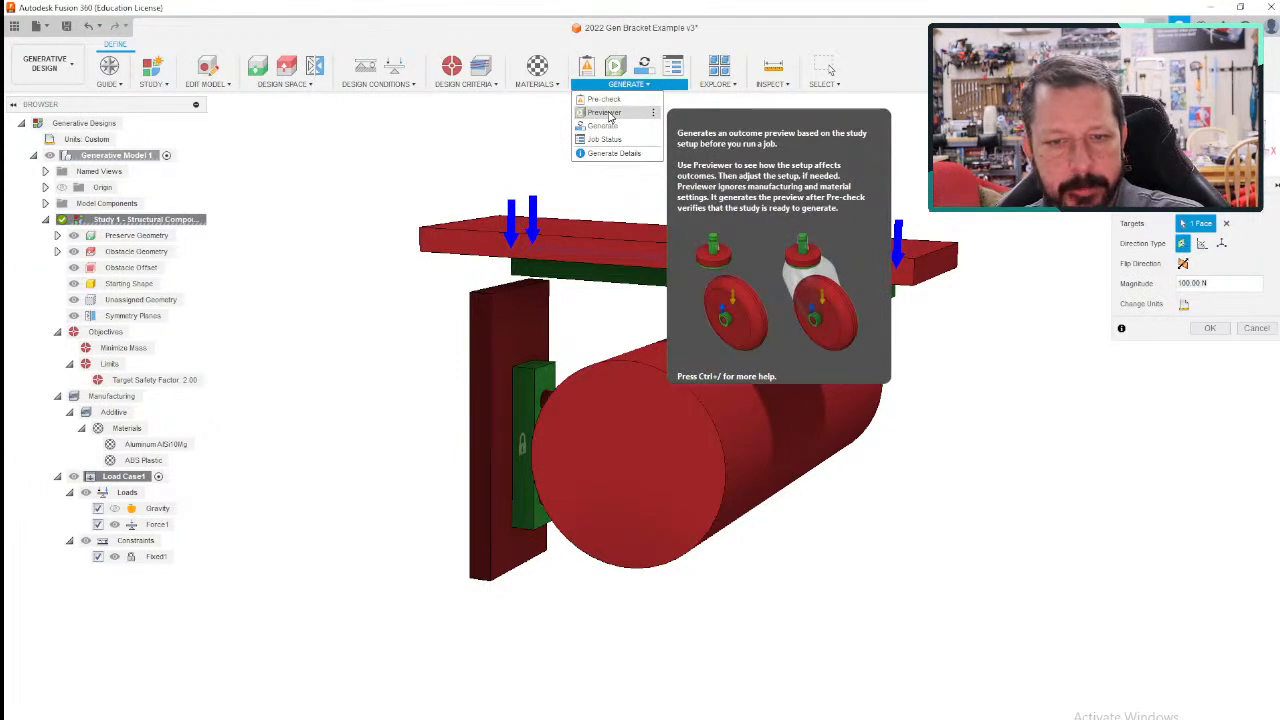
click(604, 113)
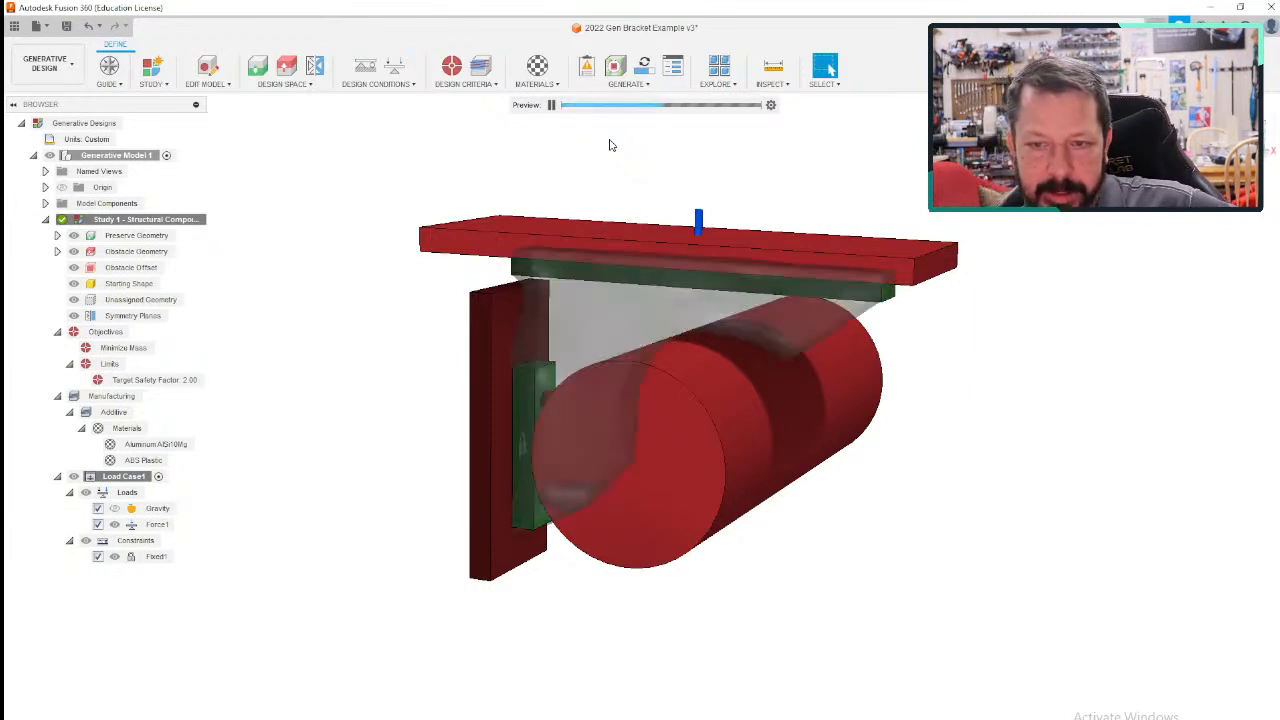
shift+middle_drag(307, 422, 332, 419)
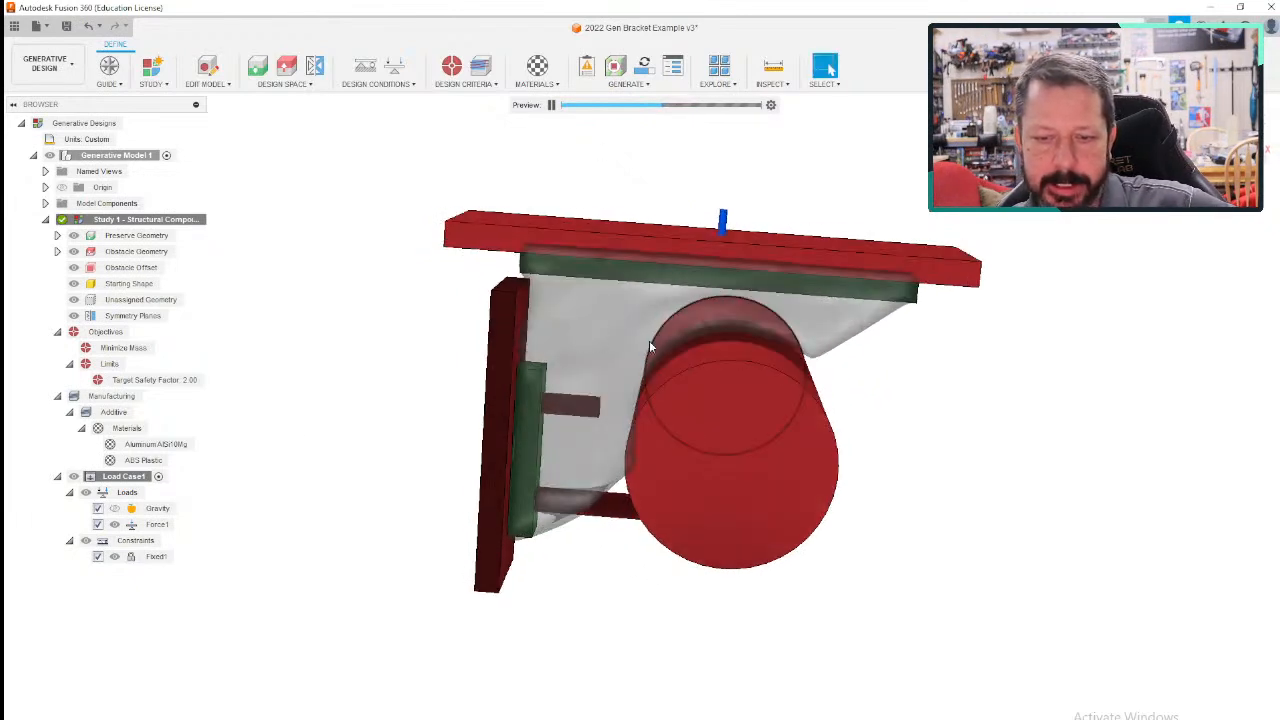
shift+middle_drag(840, 300, 966, 396)
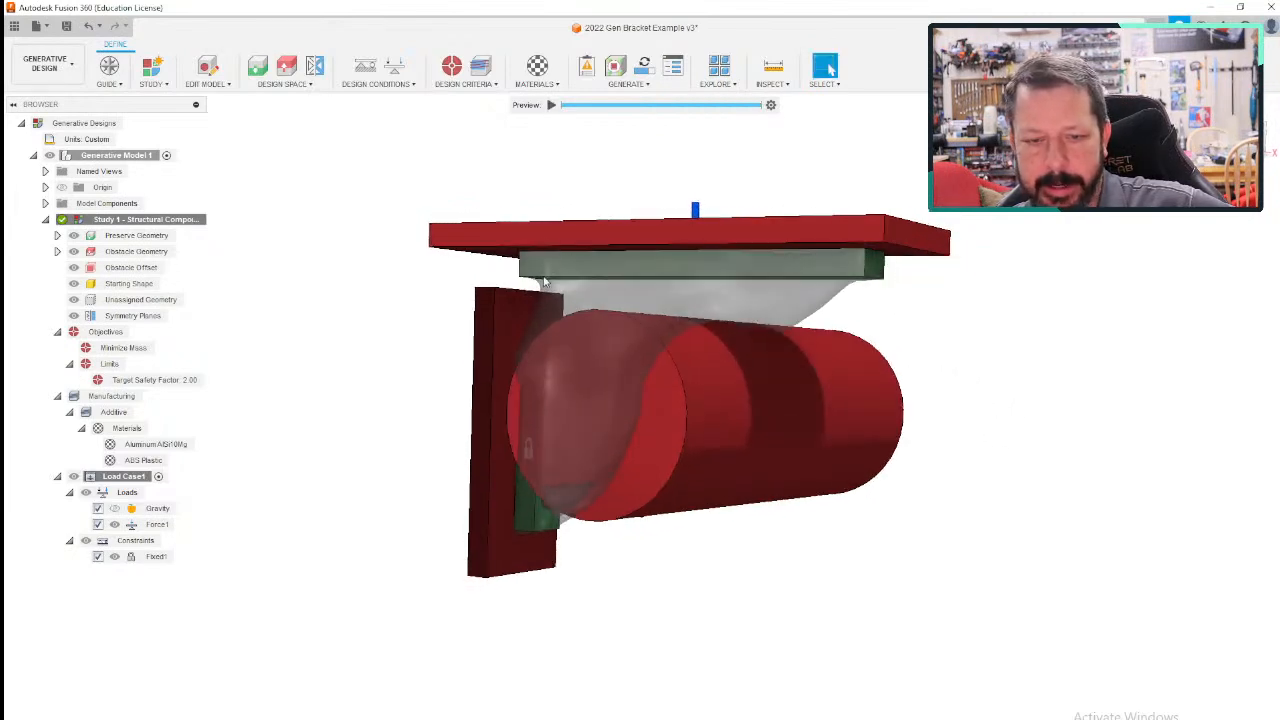
shift+middle_drag(720, 686, 762, 692)
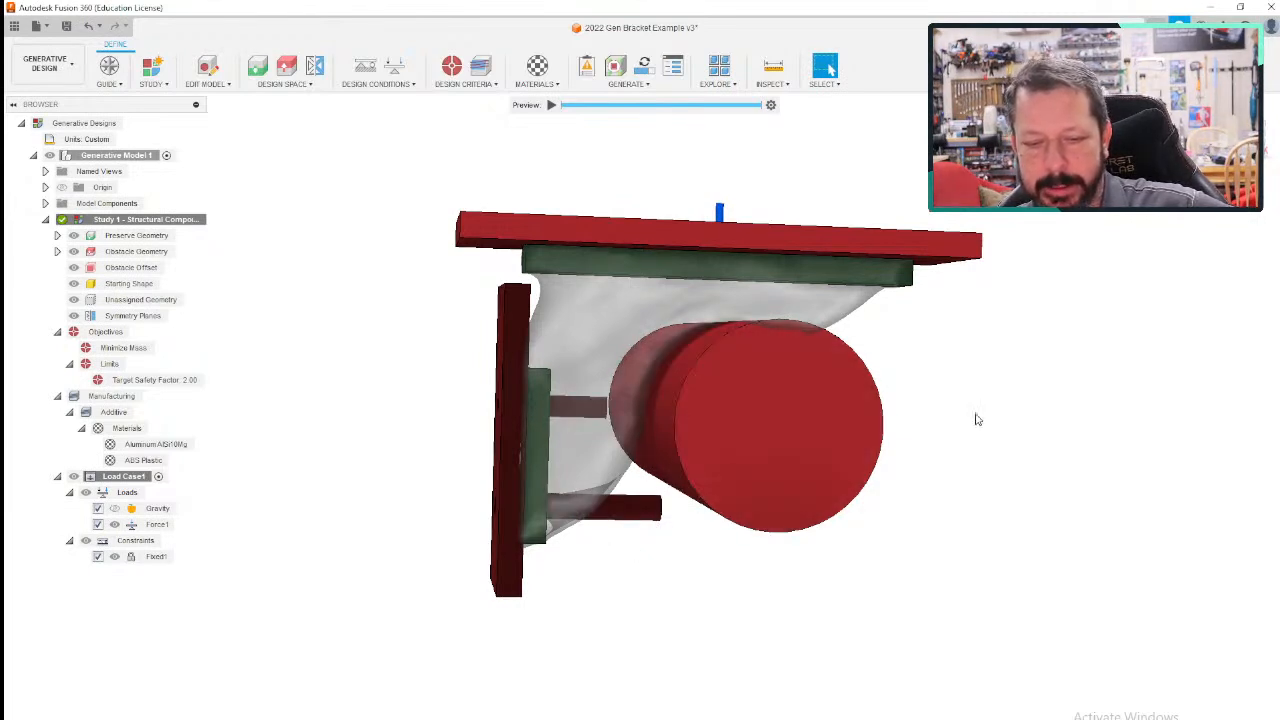
shift+middle_drag(796, 559, 777, 580)
click(771, 106)
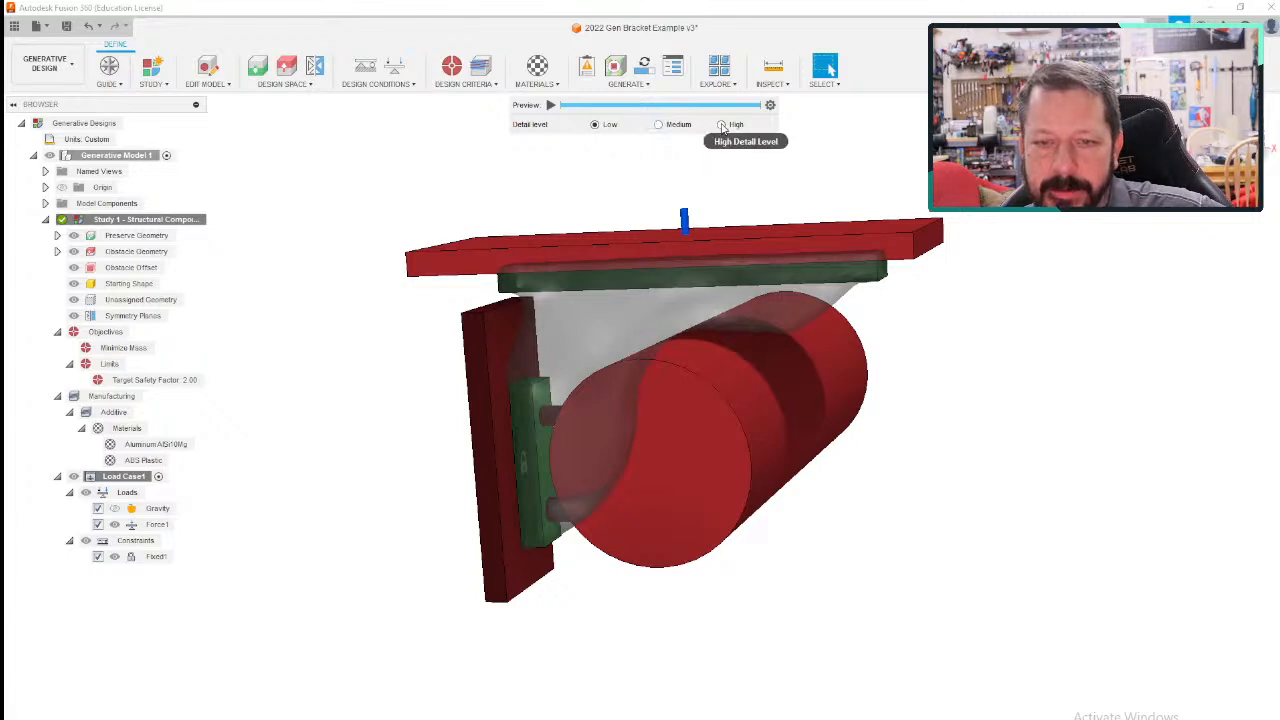
- Open the study generation dialog with hidden loads included, review the listed study, and close it without generating
click(628, 84)
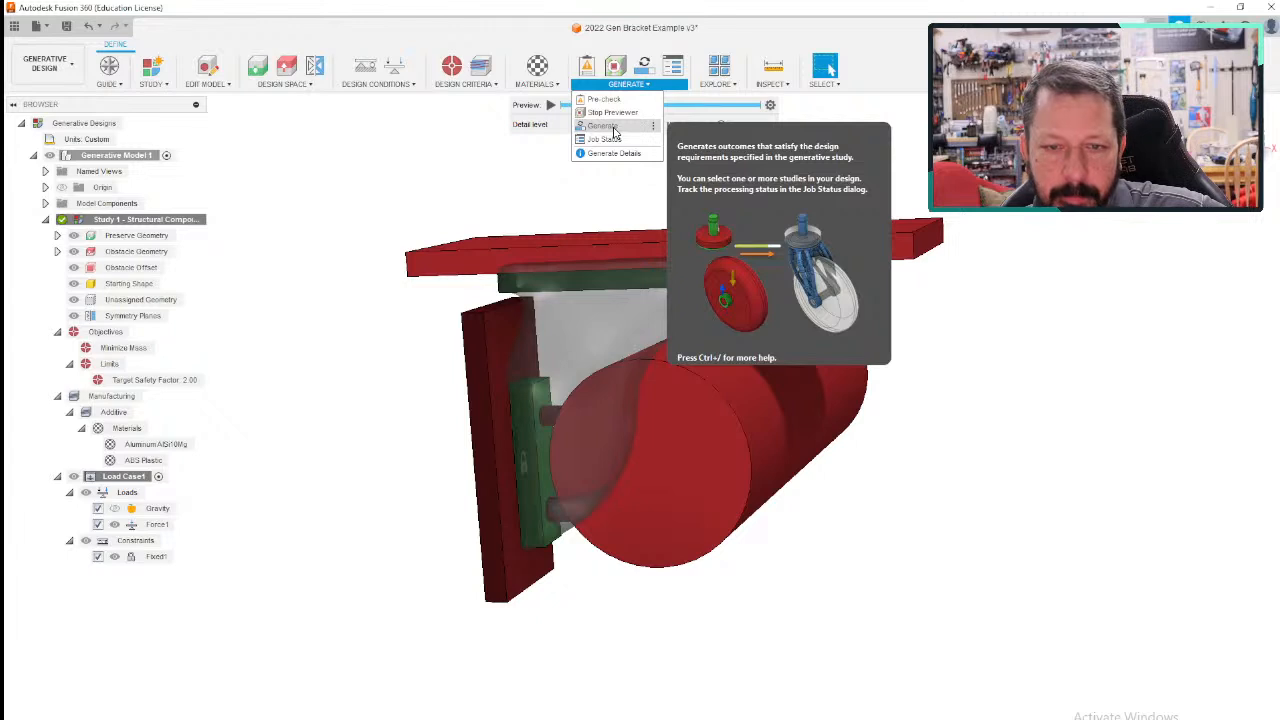
click(266, 192)
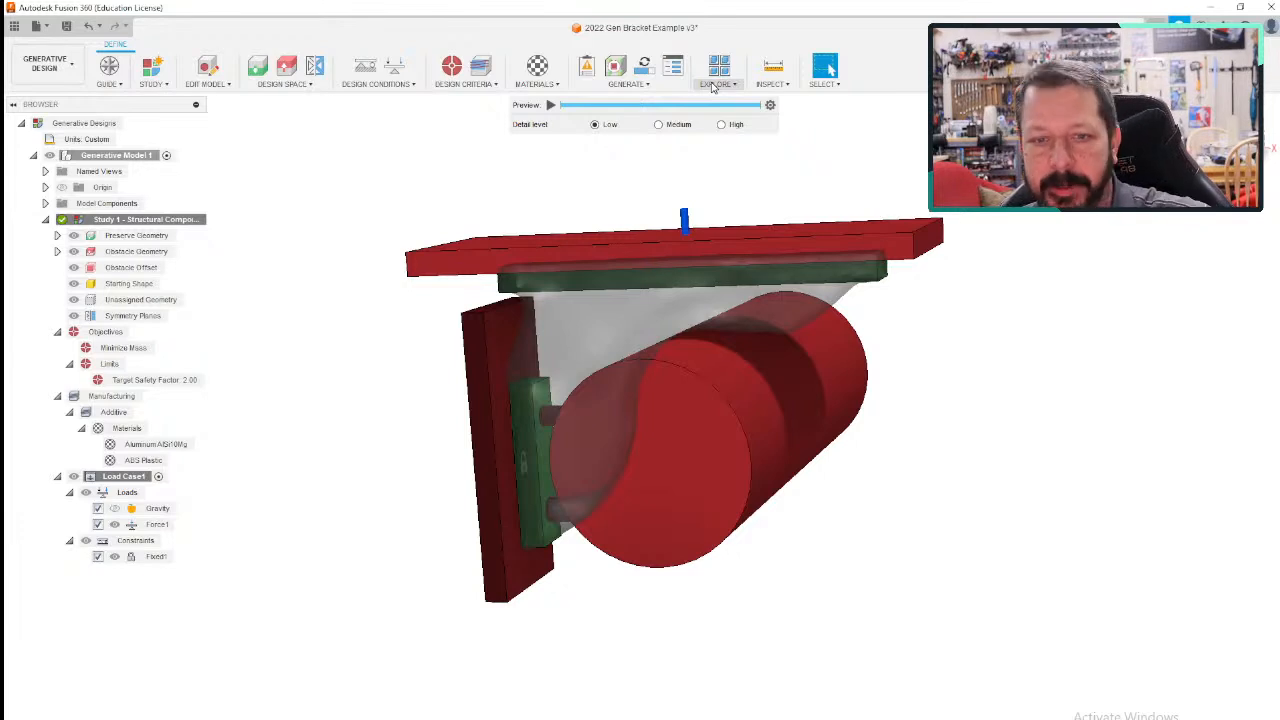
click(638, 86)
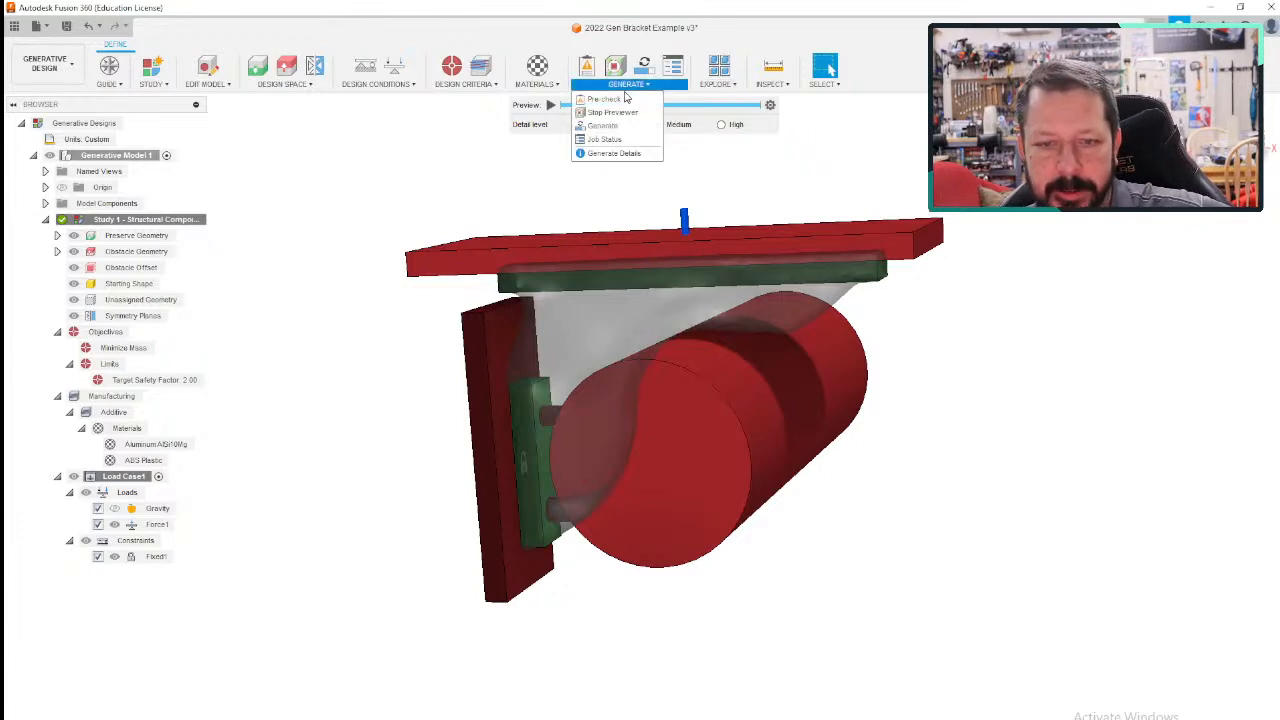
click(610, 127)
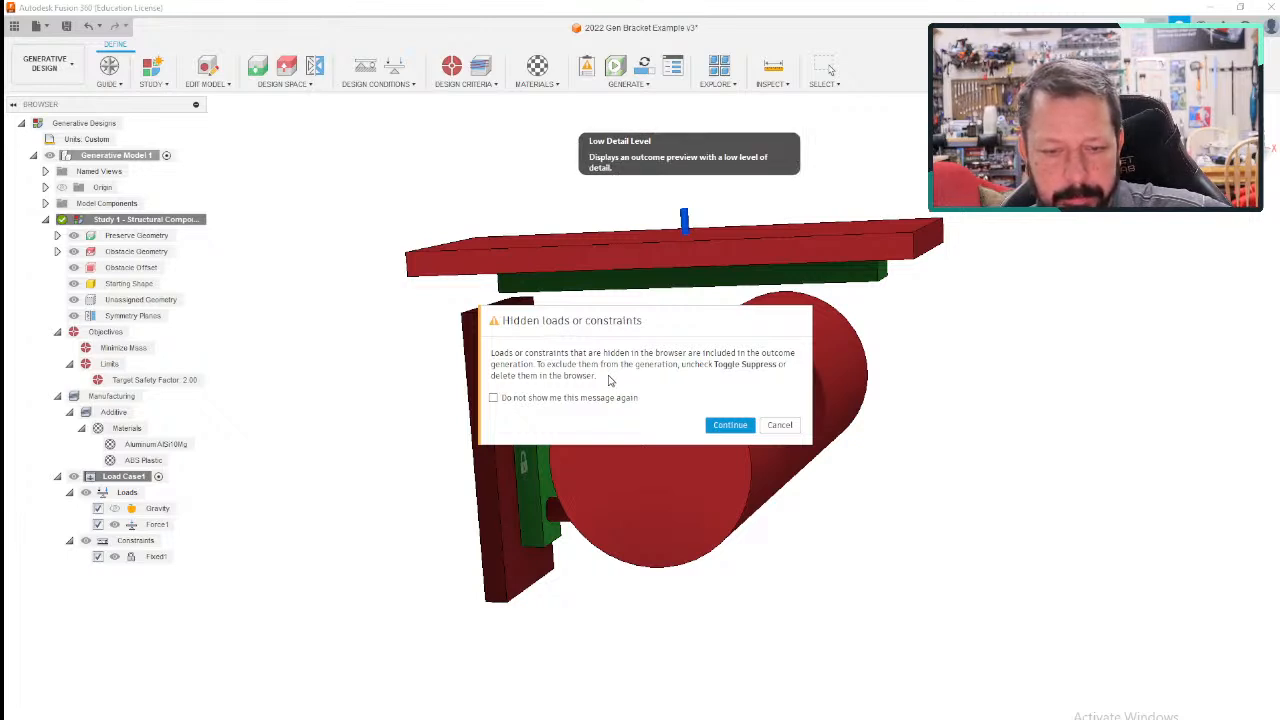
click(726, 424)
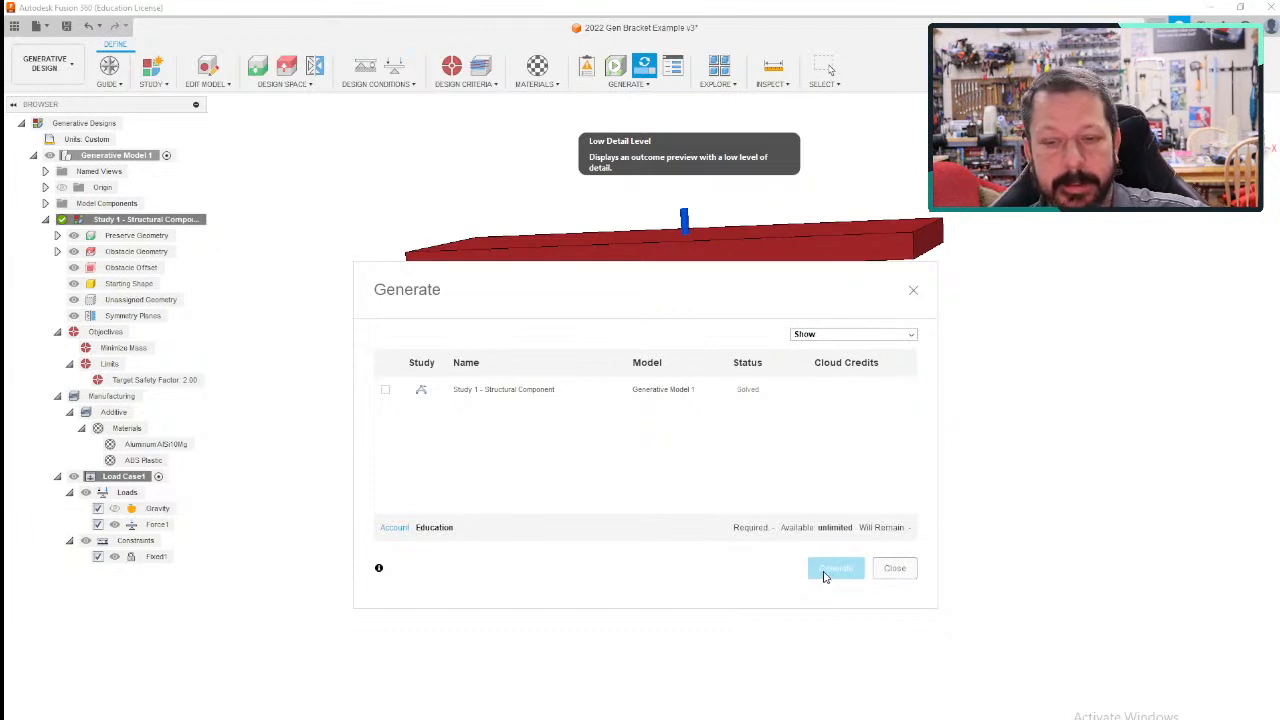
click(913, 291)
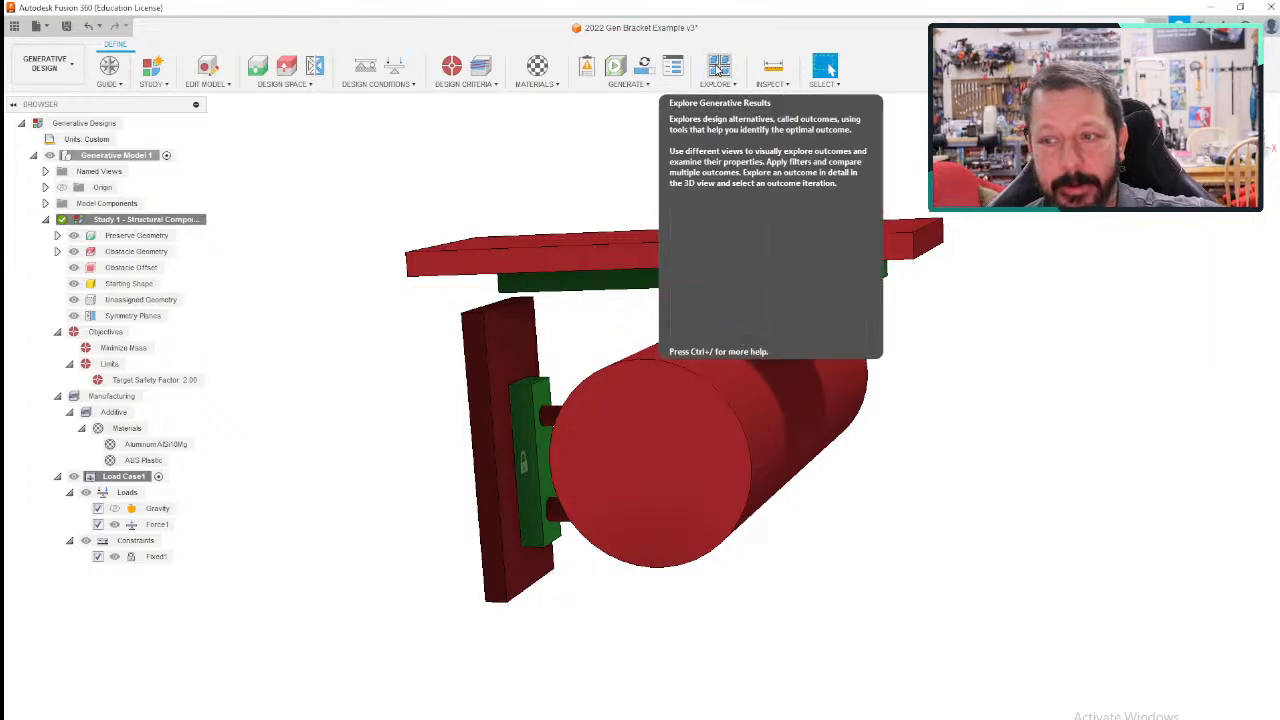
- Explore the generative results, open recommended Outcome 1 of Study 1, and inspect its bracket shape from different angles
click(718, 68)
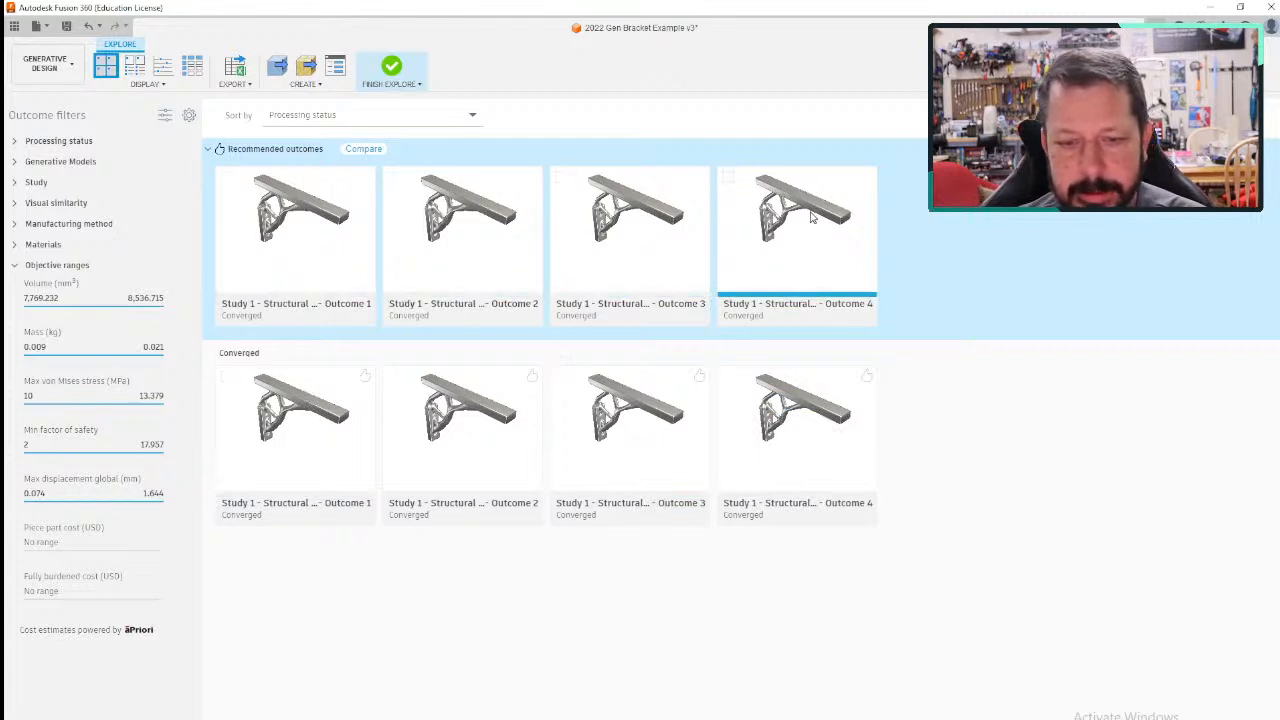
click(265, 233)
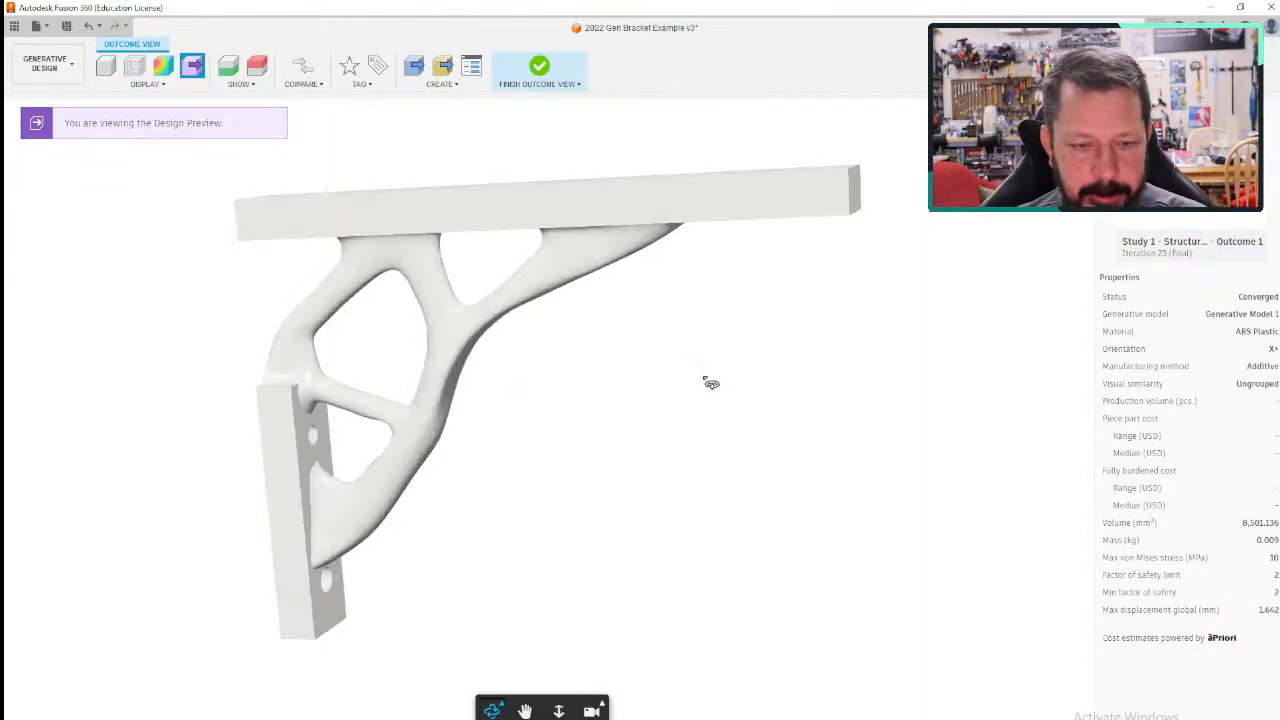
shift+middle_drag(706, 380, 725, 381)
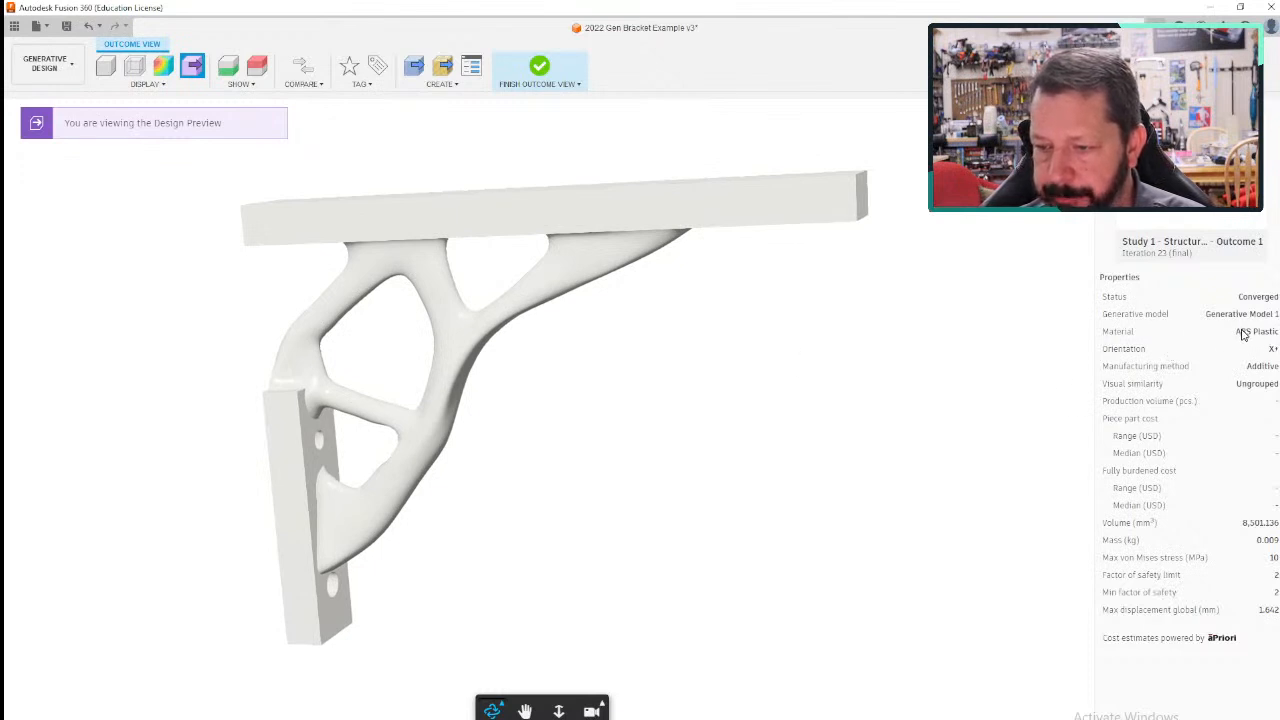
mouse_move(874, 397)
shift+middle_down()
mouse_move(894, 331)
mouse_move(830, 387)
mouse_move(746, 423)
mouse_move(560, 414)
mouse_move(536, 536)
shift+middle_up()
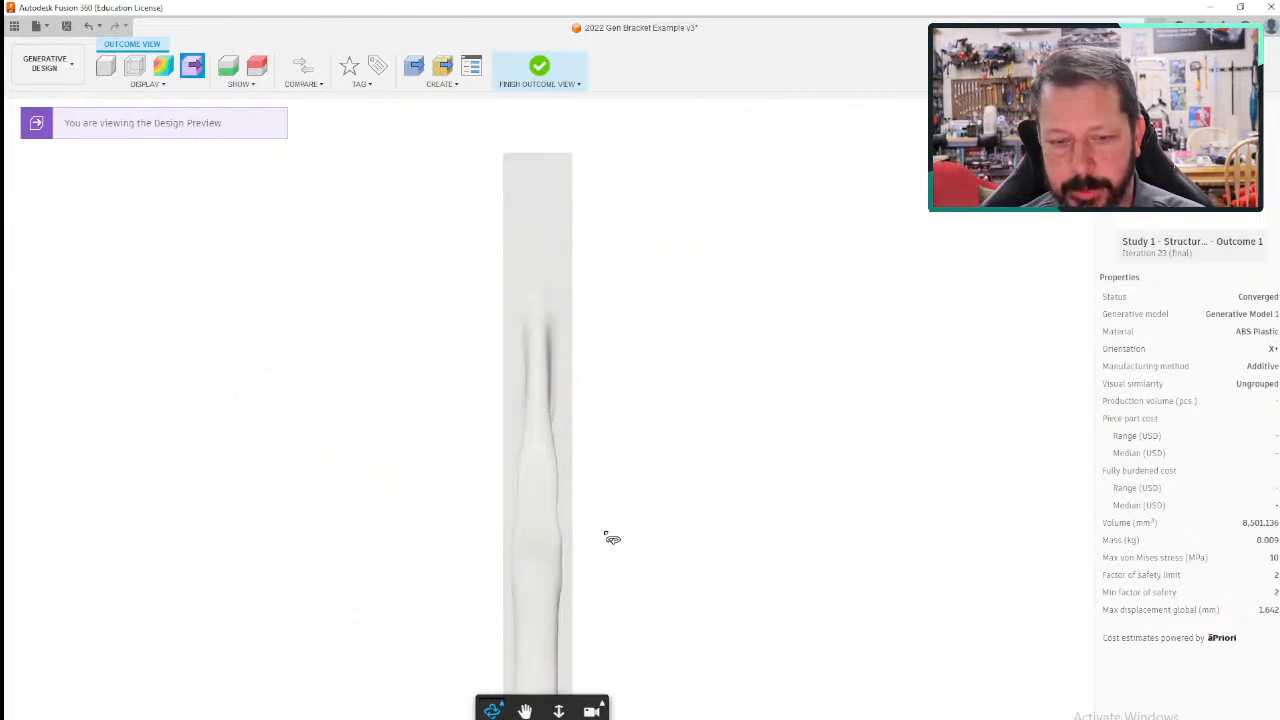
- Examine the design preview of Outcome 1 from the side, underneath and end, including its struts and mounting block
mouse_move(655, 514)
shift+middle_down()
mouse_move(720, 506)
mouse_move(663, 517)
shift+middle_up()
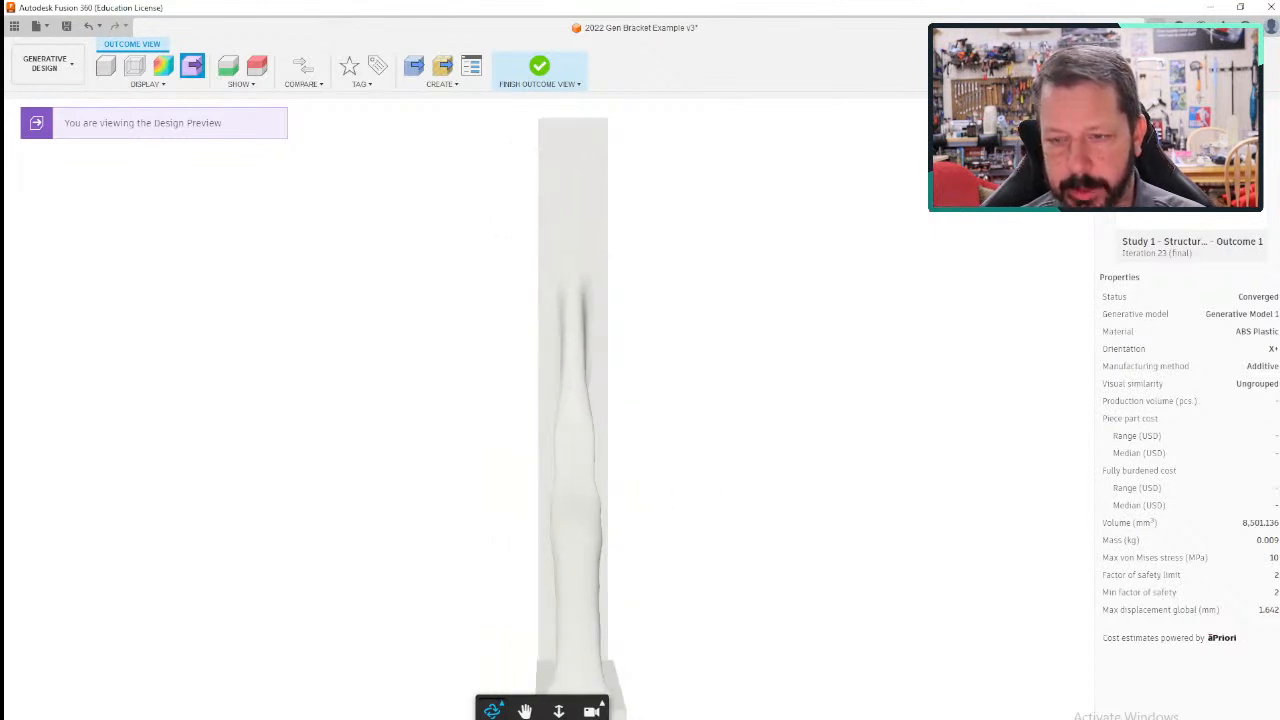
shift+middle_drag(560, 430, 725, 490)
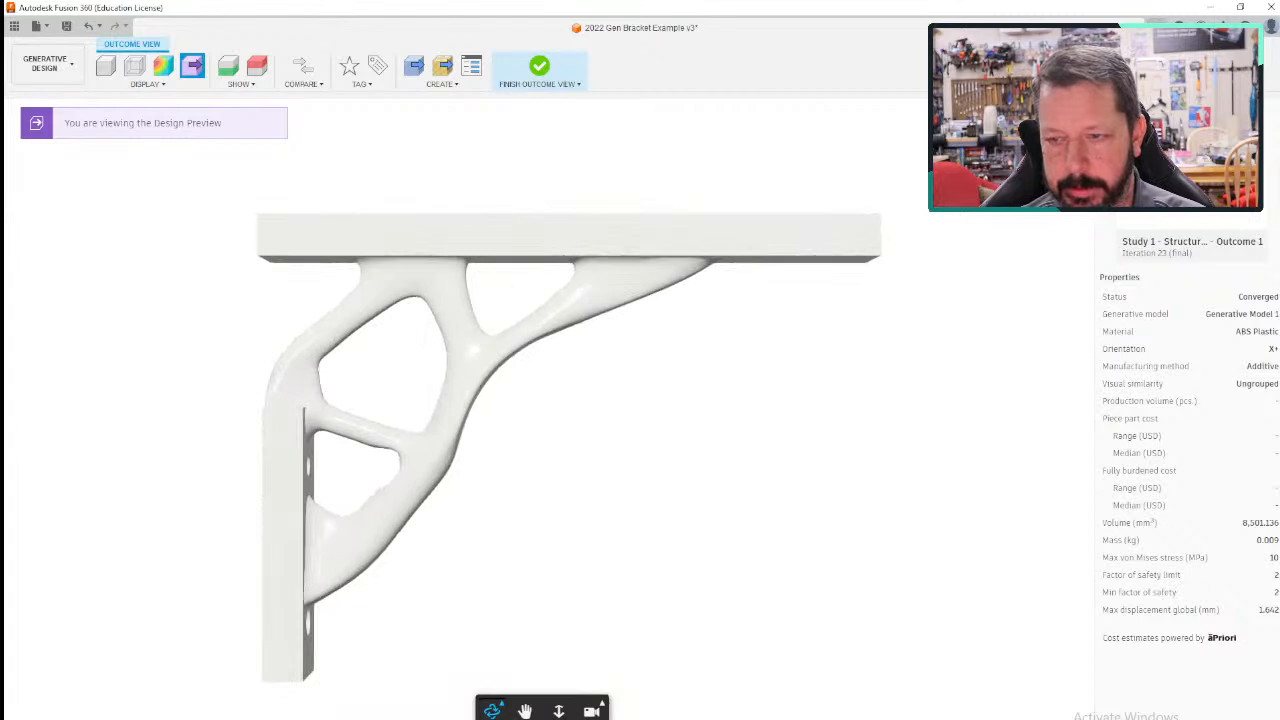
mouse_move(530, 410)
shift+middle_down()
mouse_move(549, 417)
mouse_move(516, 425)
shift+middle_up()
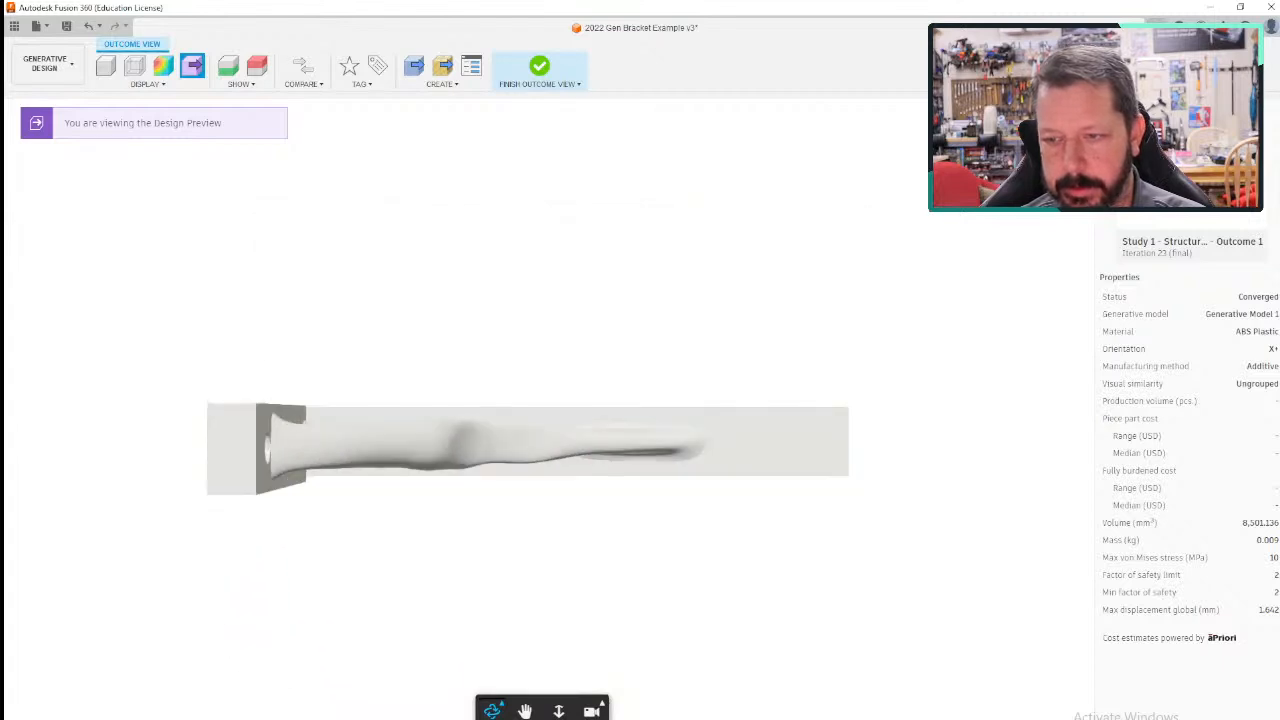
shift+middle_drag(570, 412, 566, 258)
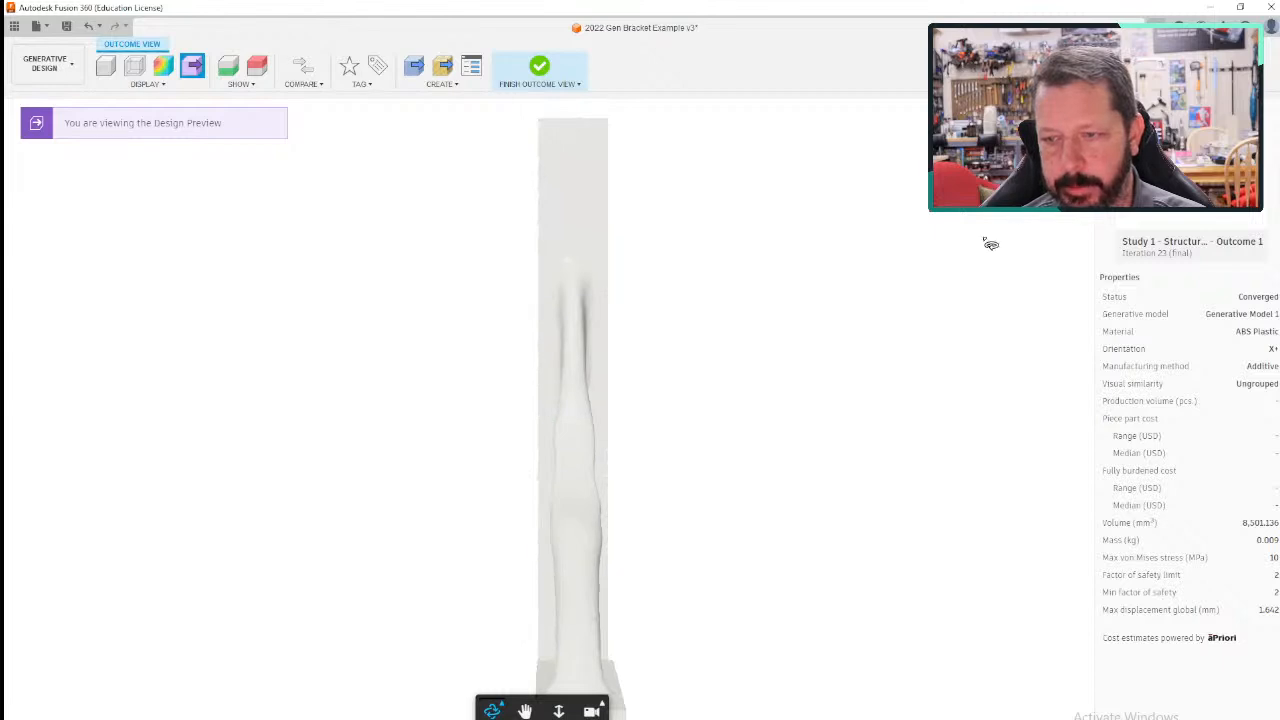
shift+middle_drag(743, 429, 1019, 489)
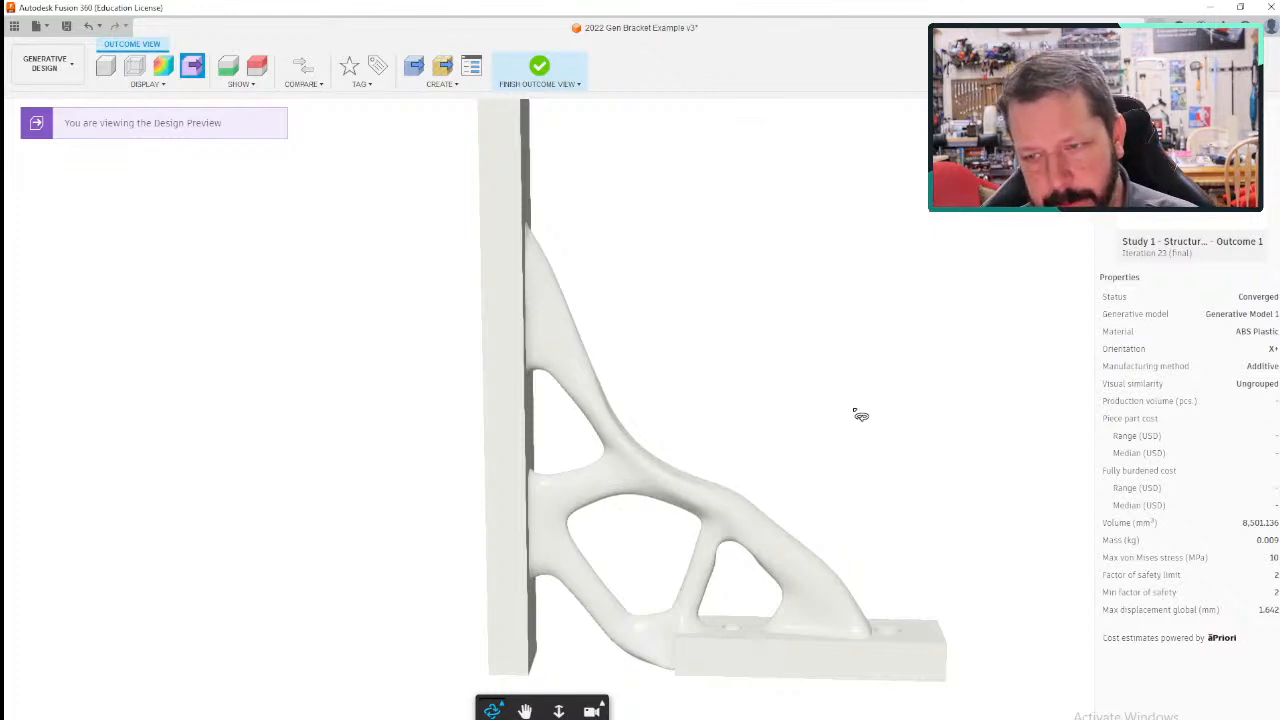
drag(860, 415, 889, 363)
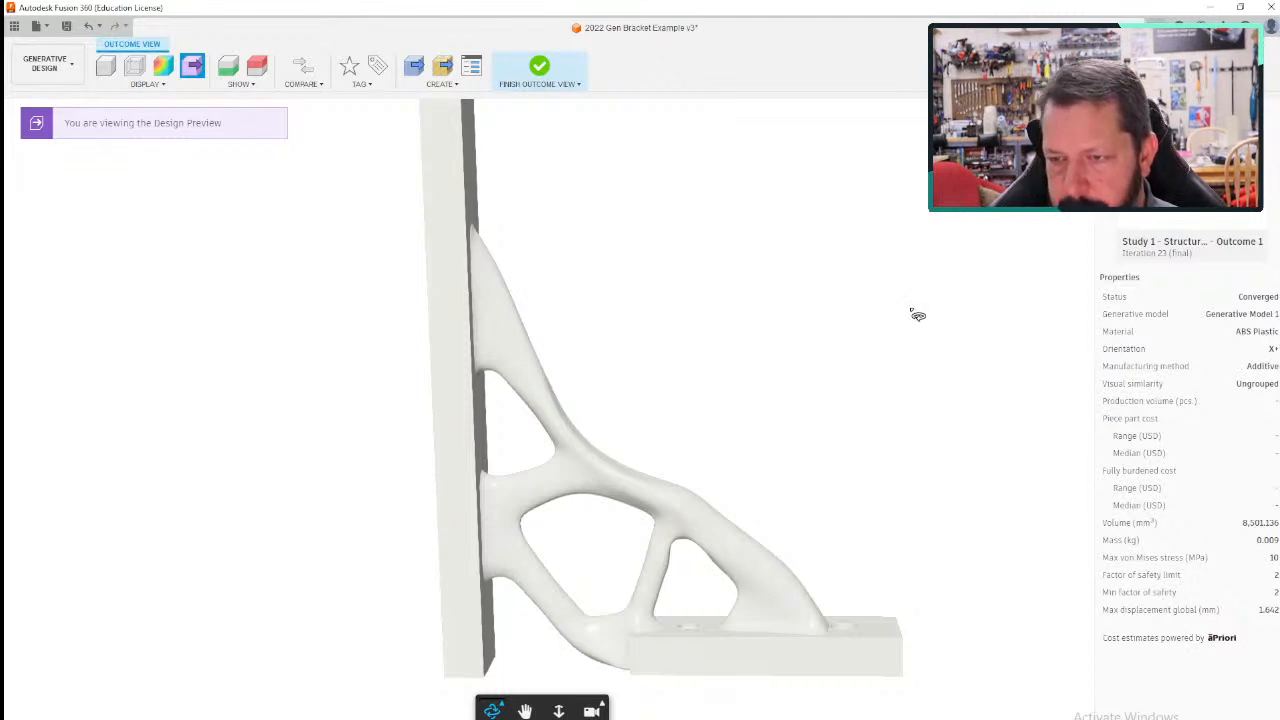
mouse_move(874, 343)
mouse_down()
mouse_move(843, 349)
mouse_move(871, 362)
mouse_up()
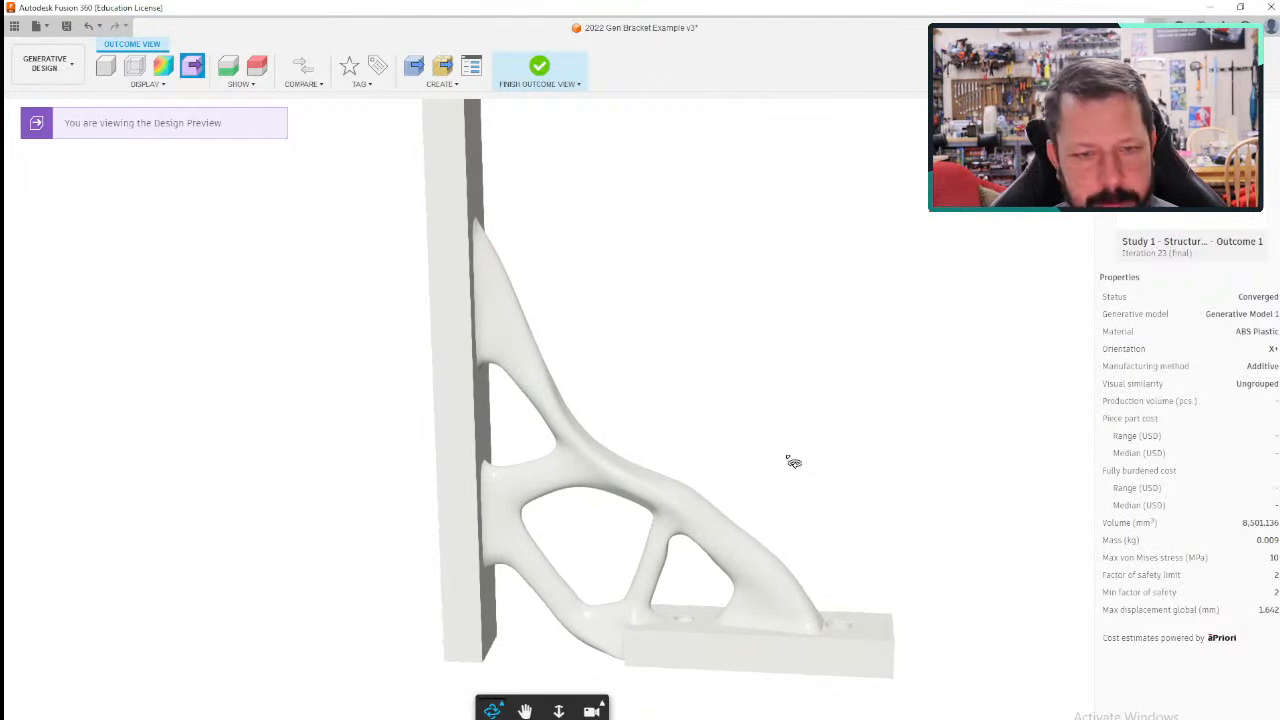
drag(776, 486, 678, 329)
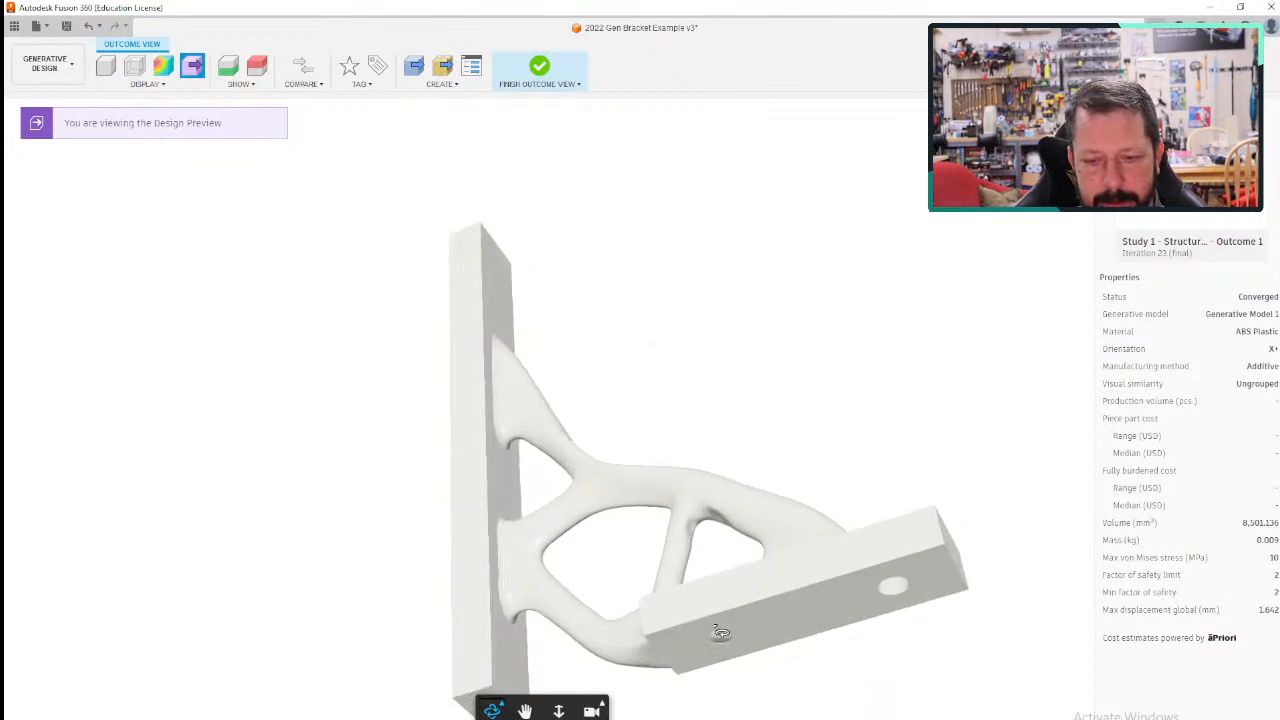
drag(716, 586, 610, 445)
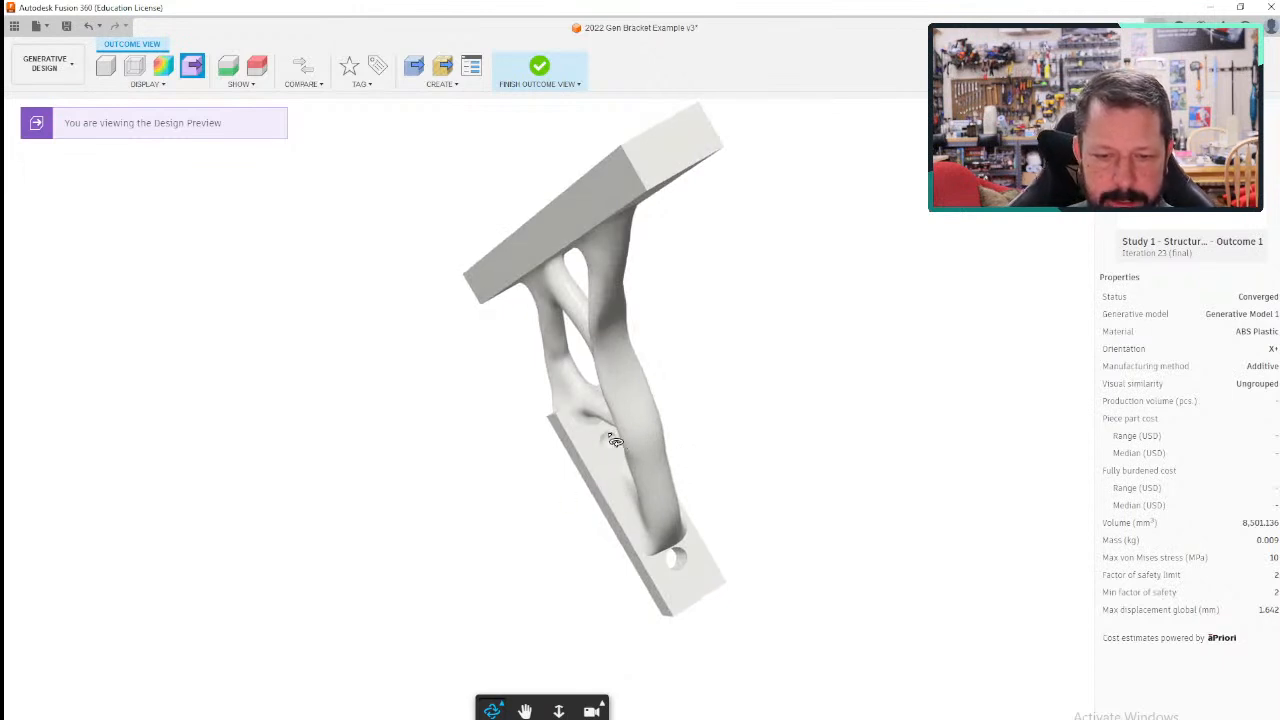
drag(610, 445, 590, 530)
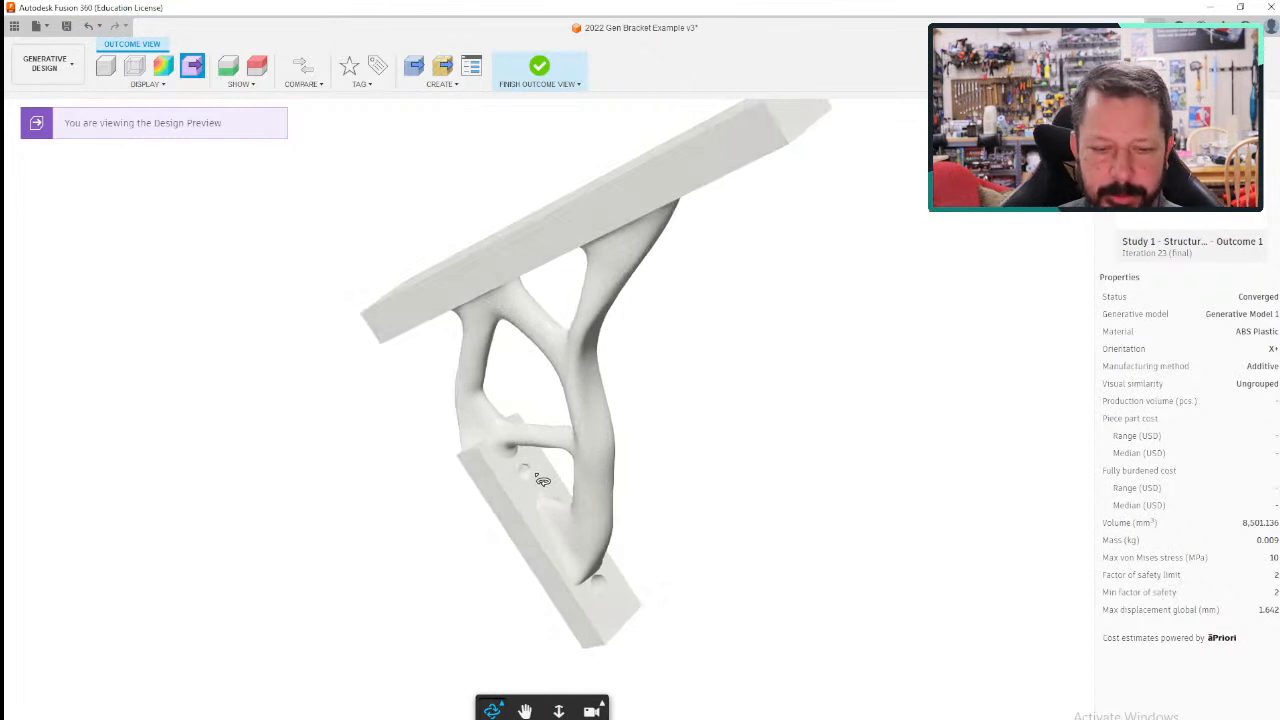
drag(373, 559, 320, 580)
drag(431, 532, 541, 438)
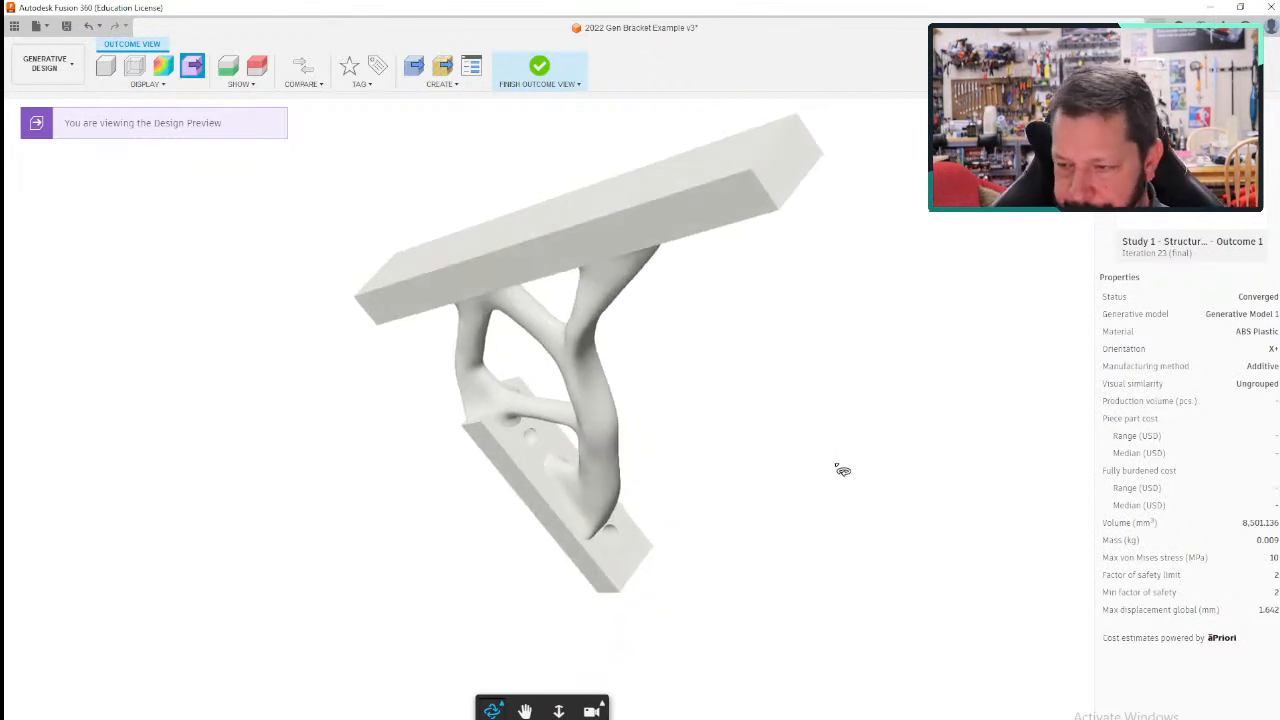
drag(806, 471, 558, 257)
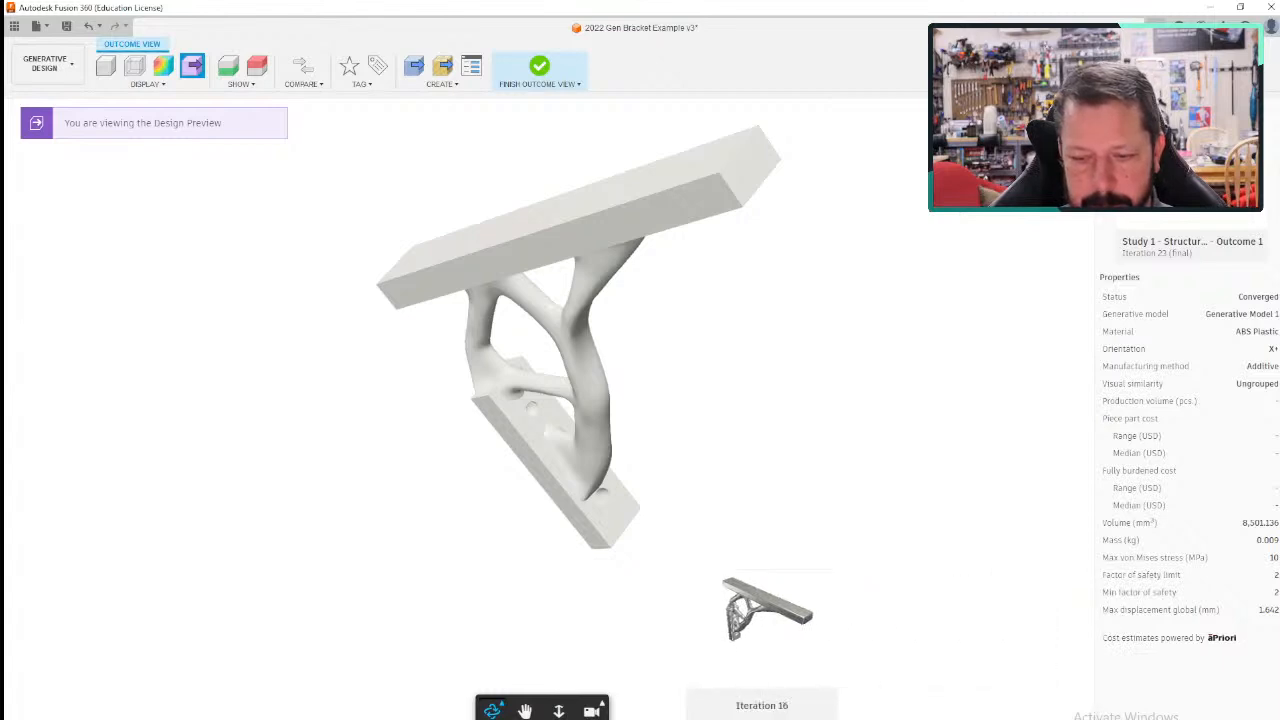
- Display Iteration 11 and Iteration 5 of Outcome 1 and inspect each bracket shape from different angles
click(652, 668)
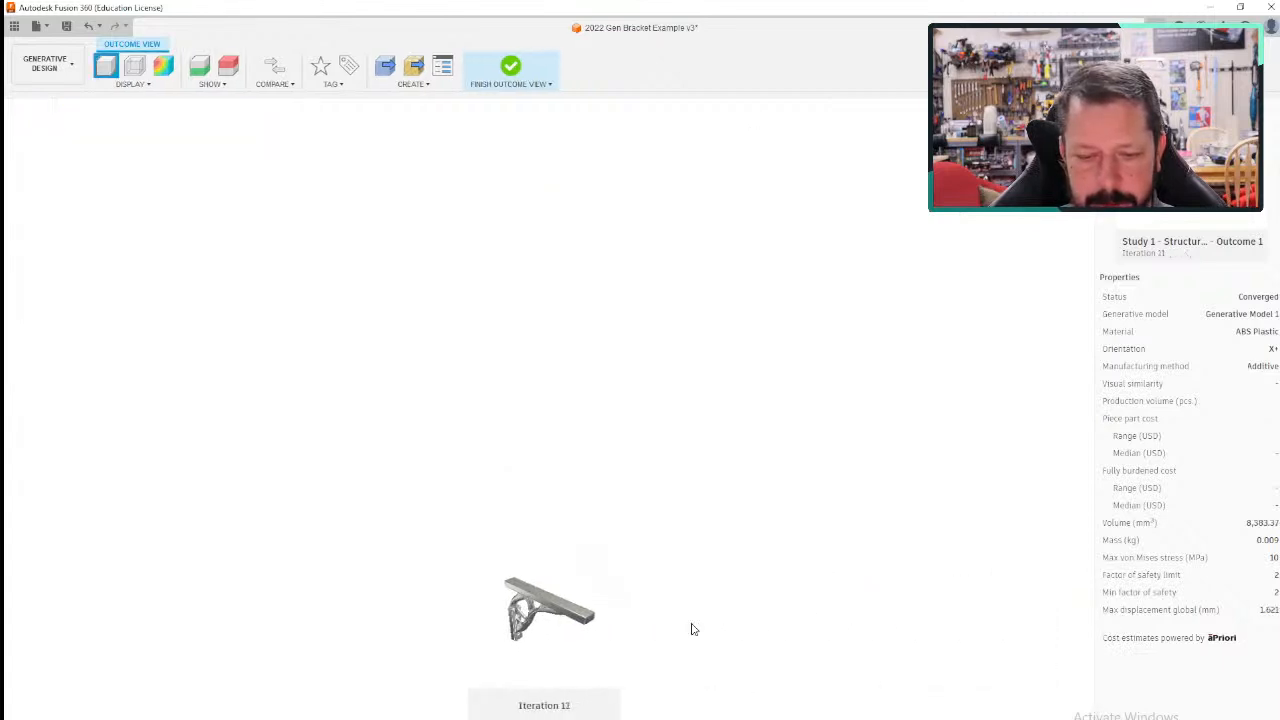
drag(730, 401, 931, 374)
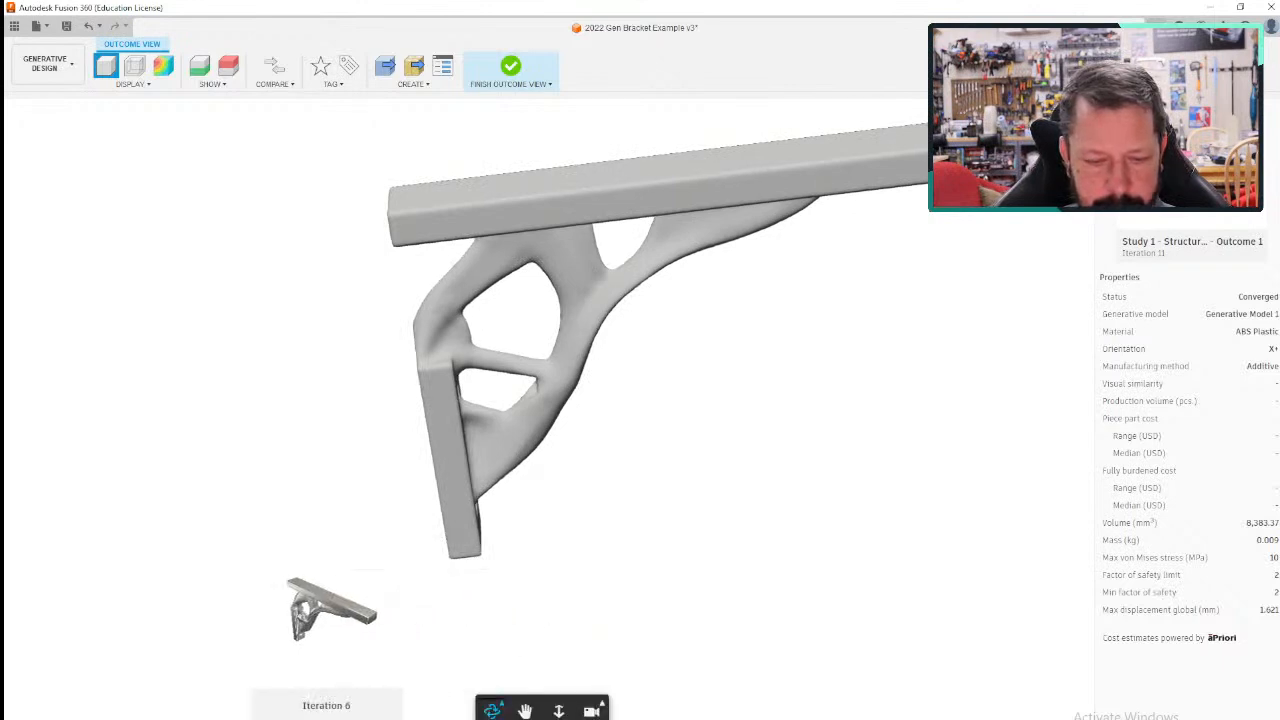
click(283, 718)
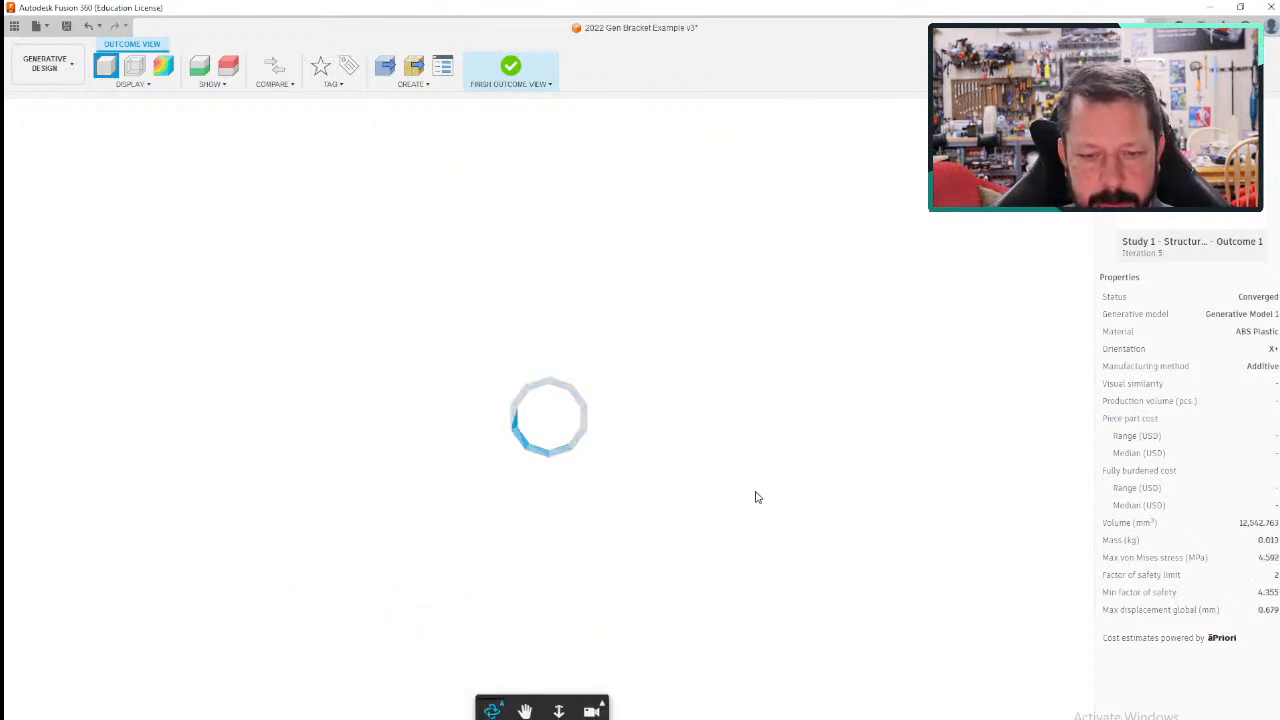
drag(701, 495, 958, 418)
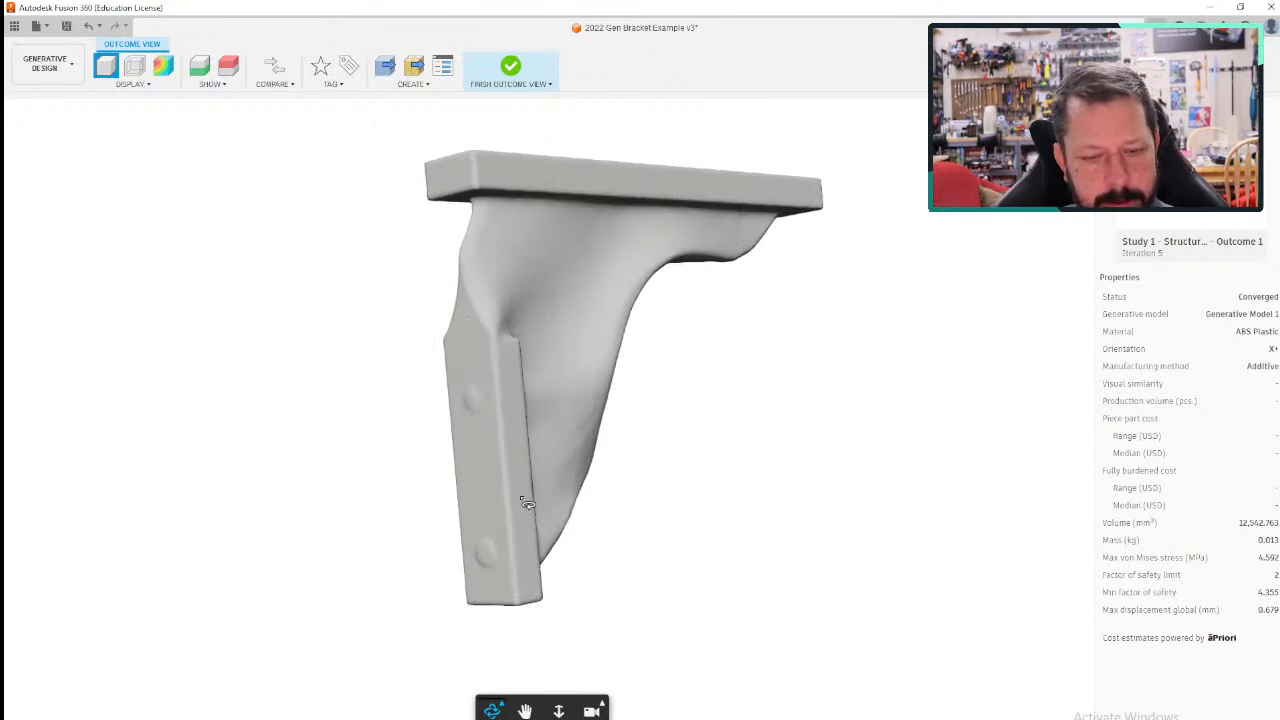
drag(696, 560, 589, 637)
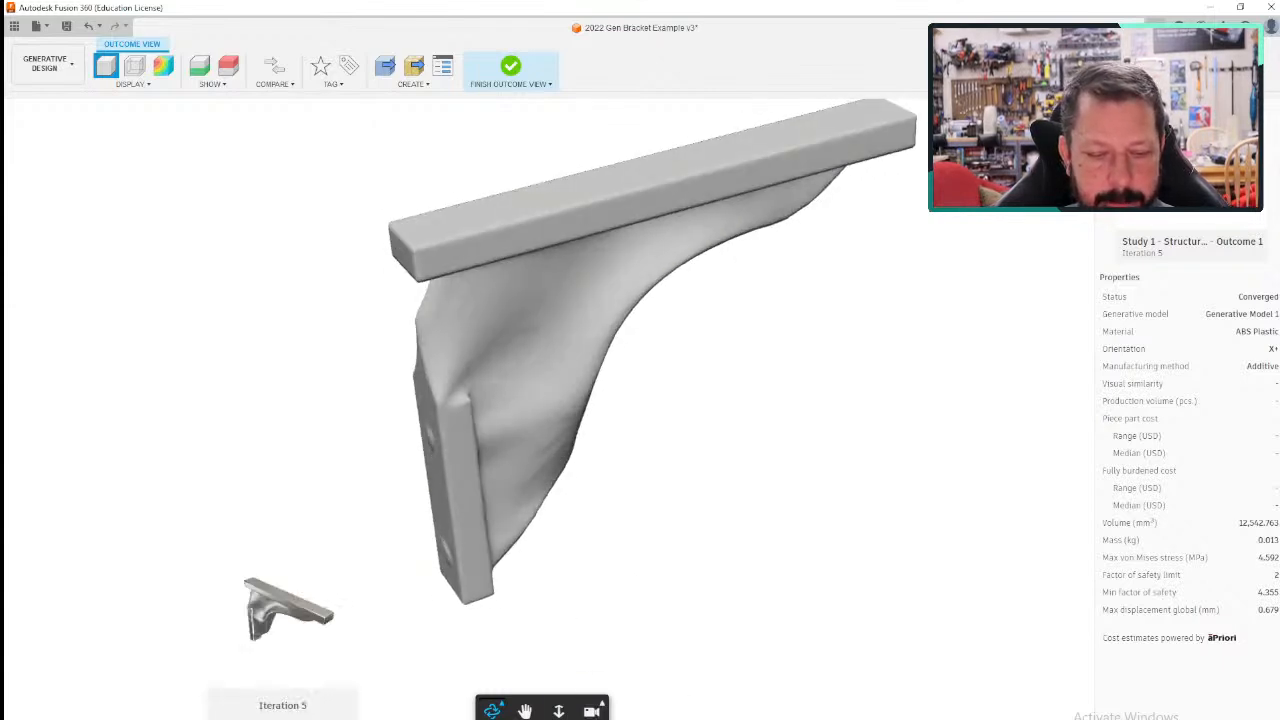
- Display Iteration 16 and the final Iteration 23 of Outcome 1, inspecting how the bracket struts develop
click(763, 719)
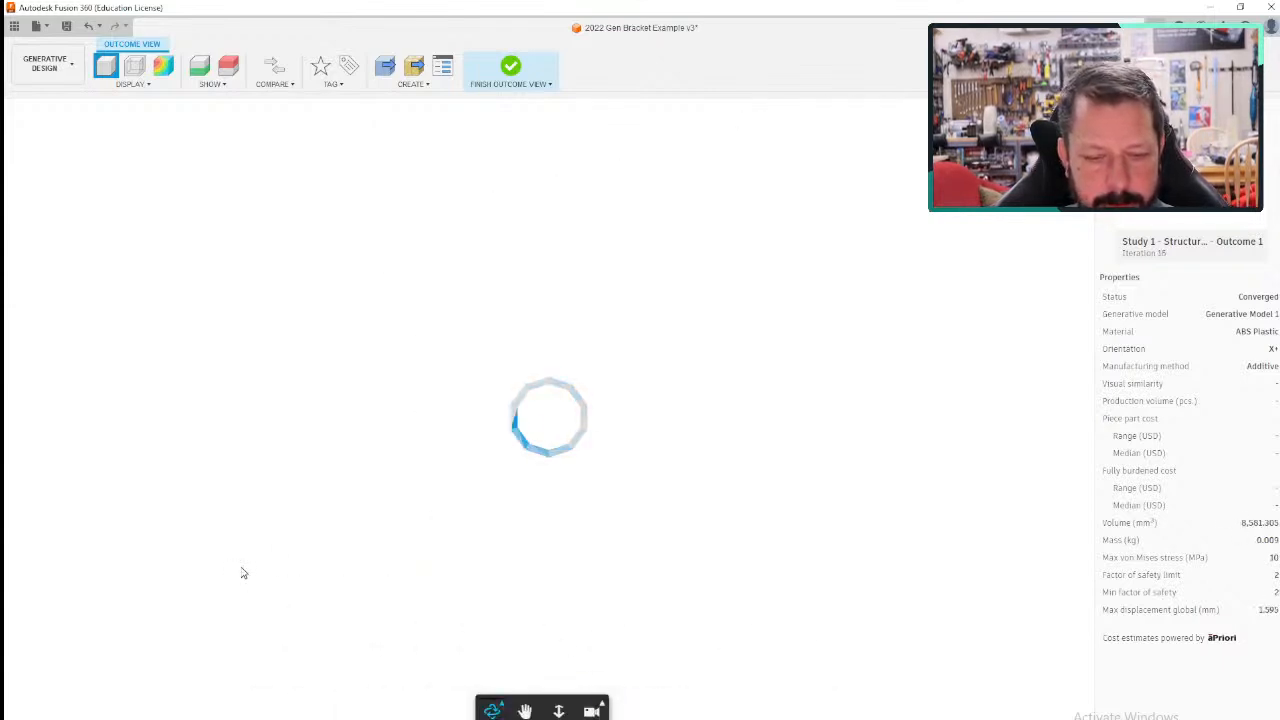
drag(240, 571, 317, 547)
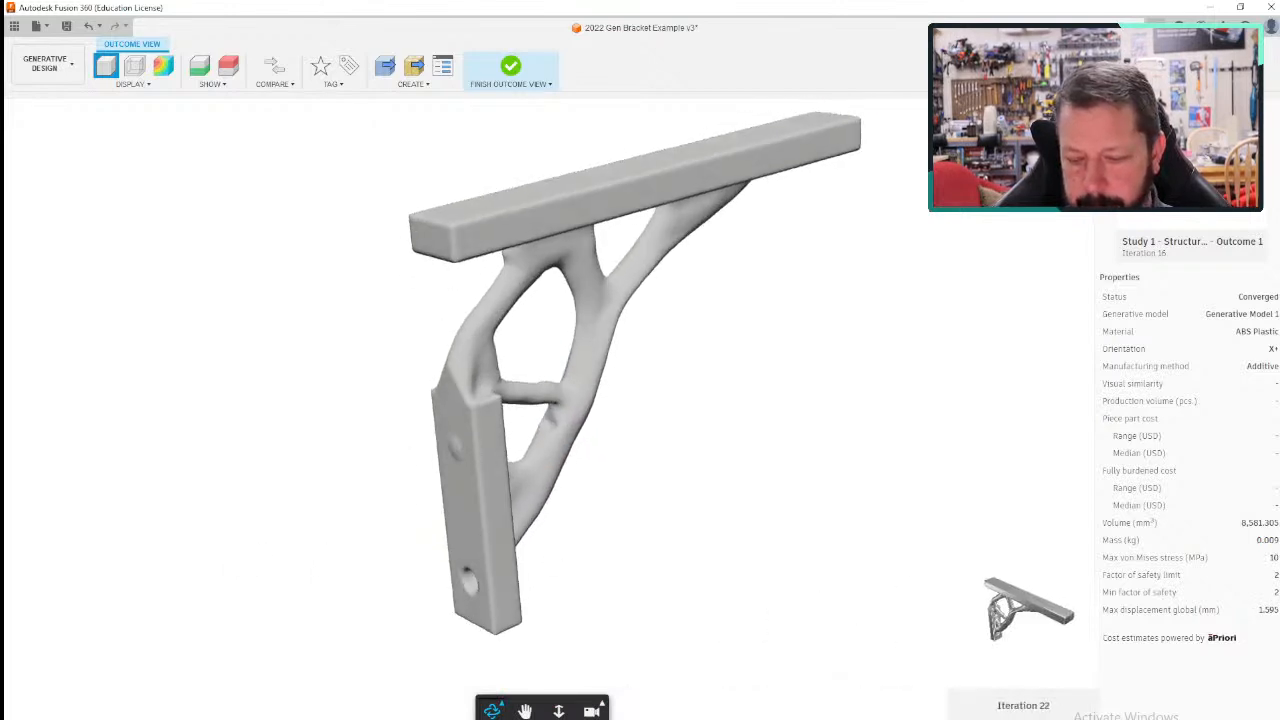
click(1090, 717)
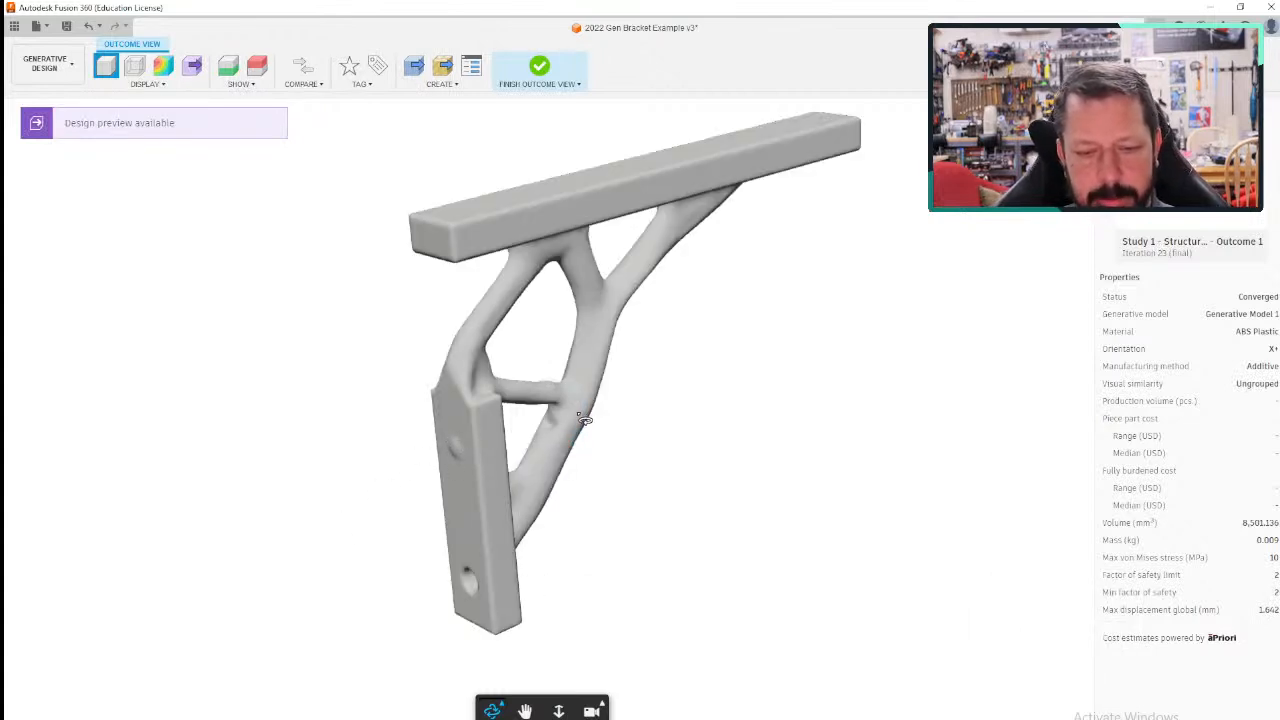
drag(729, 434, 465, 499)
scroll(749, 474, down, 3)
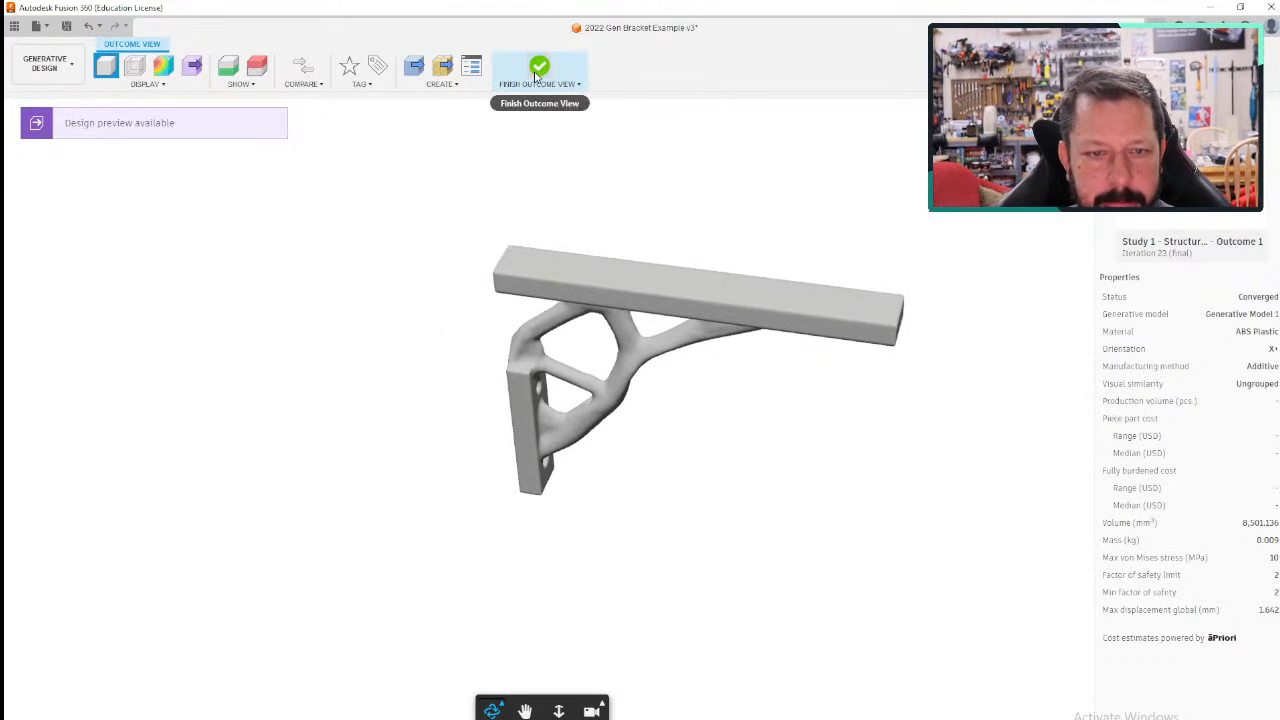
- Create a mesh design from the final iteration of Outcome 1 and check its processing details in the job status
click(443, 86)
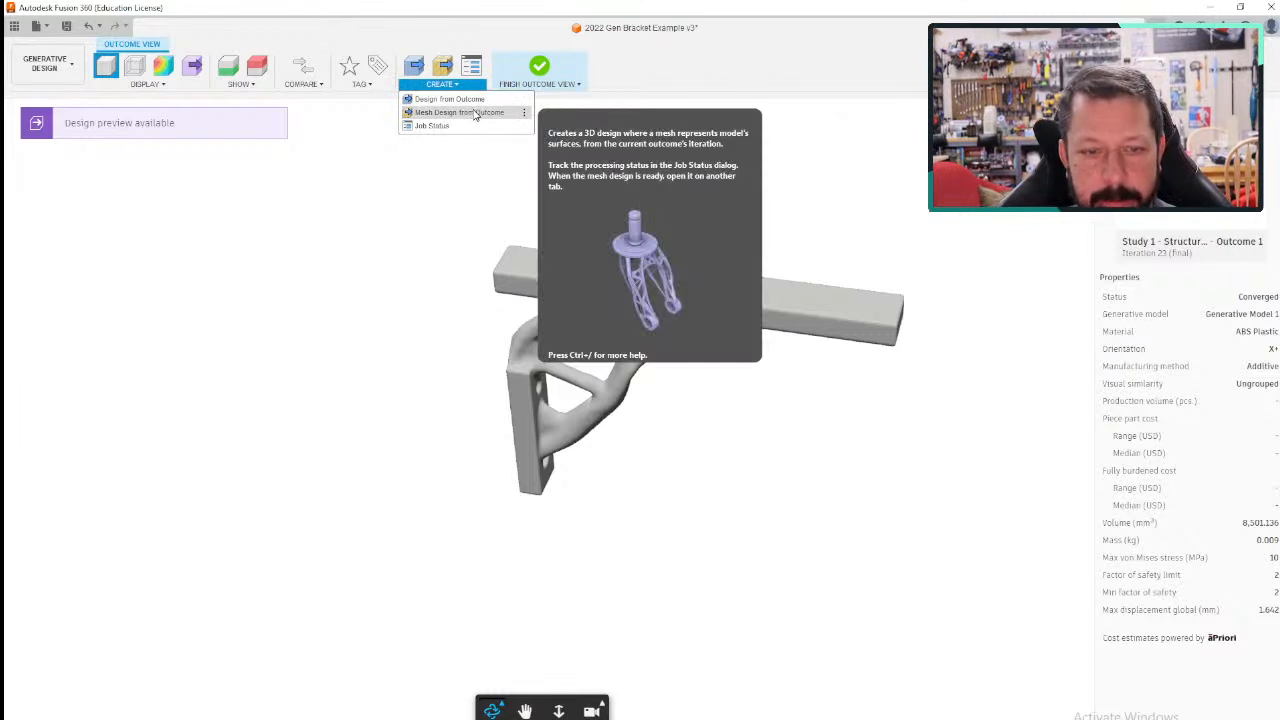
click(475, 113)
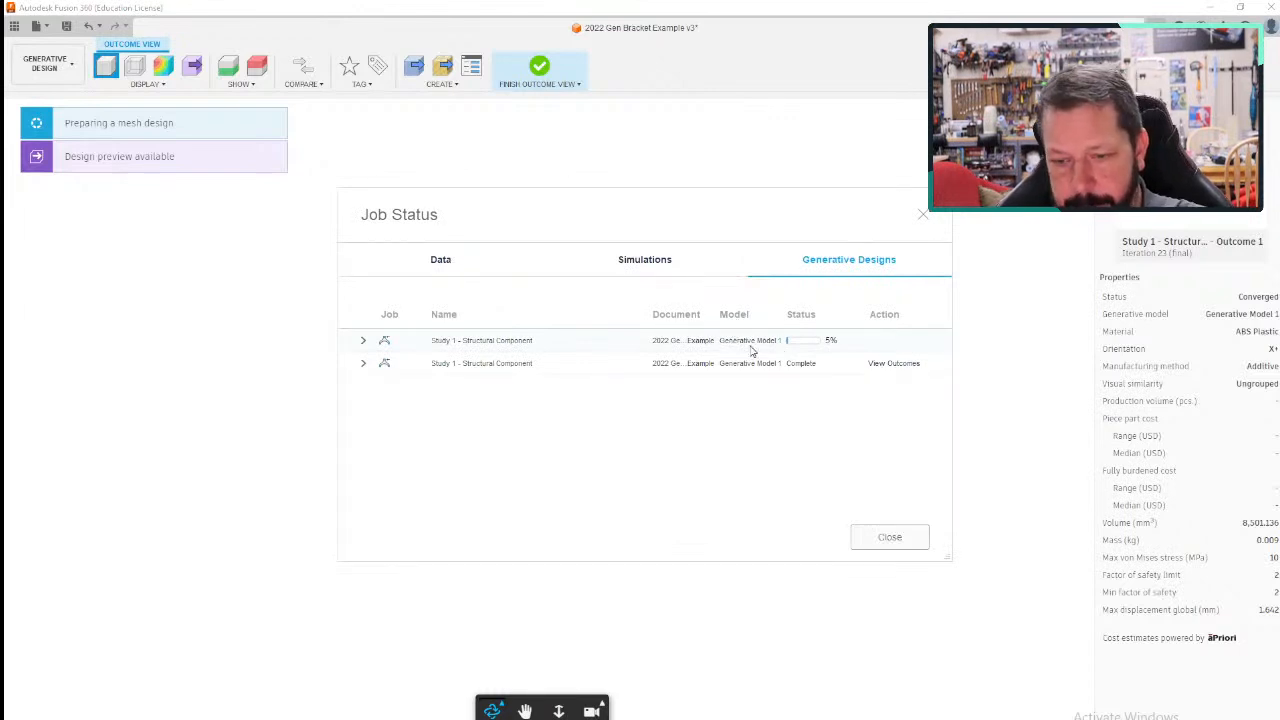
click(364, 342)
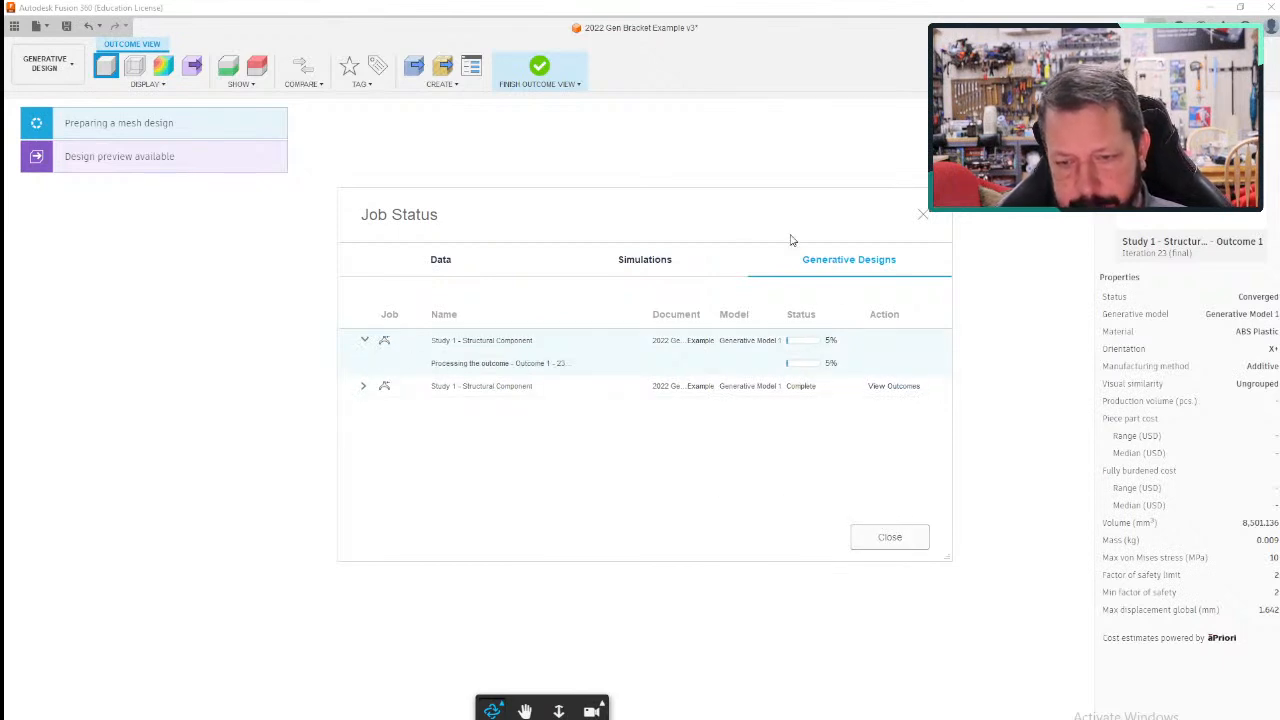
click(922, 214)
- Show Outcome 1 in Stress View and examine the stress colours on the bracket from both sides
shift+middle_drag(715, 414, 619, 438)
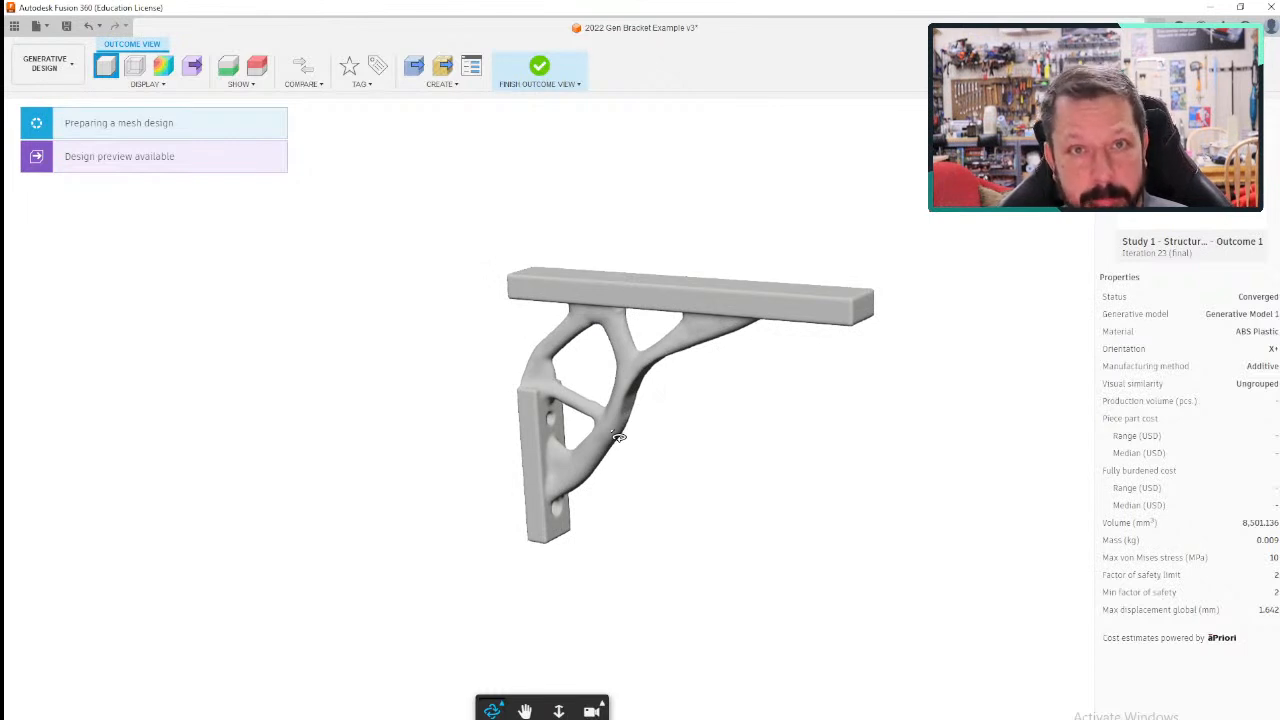
click(147, 84)
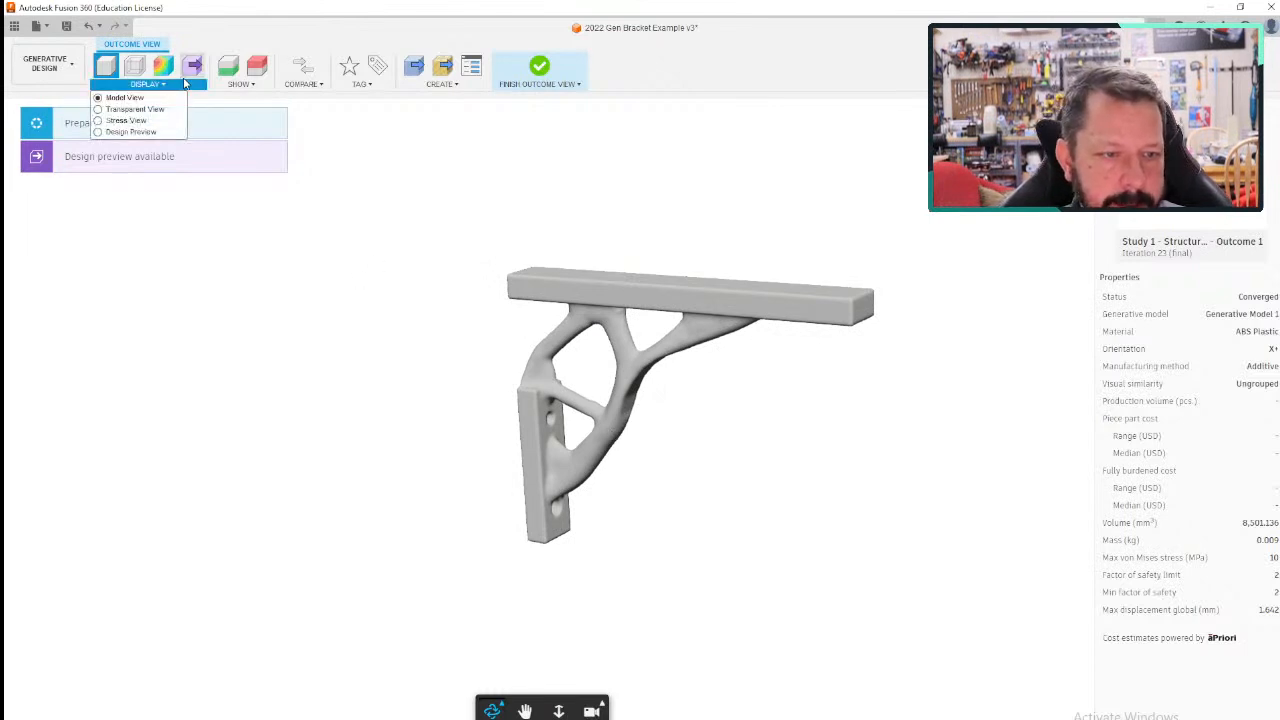
click(127, 120)
shift+middle_drag(357, 491, 495, 462)
mouse_move(1068, 332)
shift+middle_drag(709, 397, 760, 482)
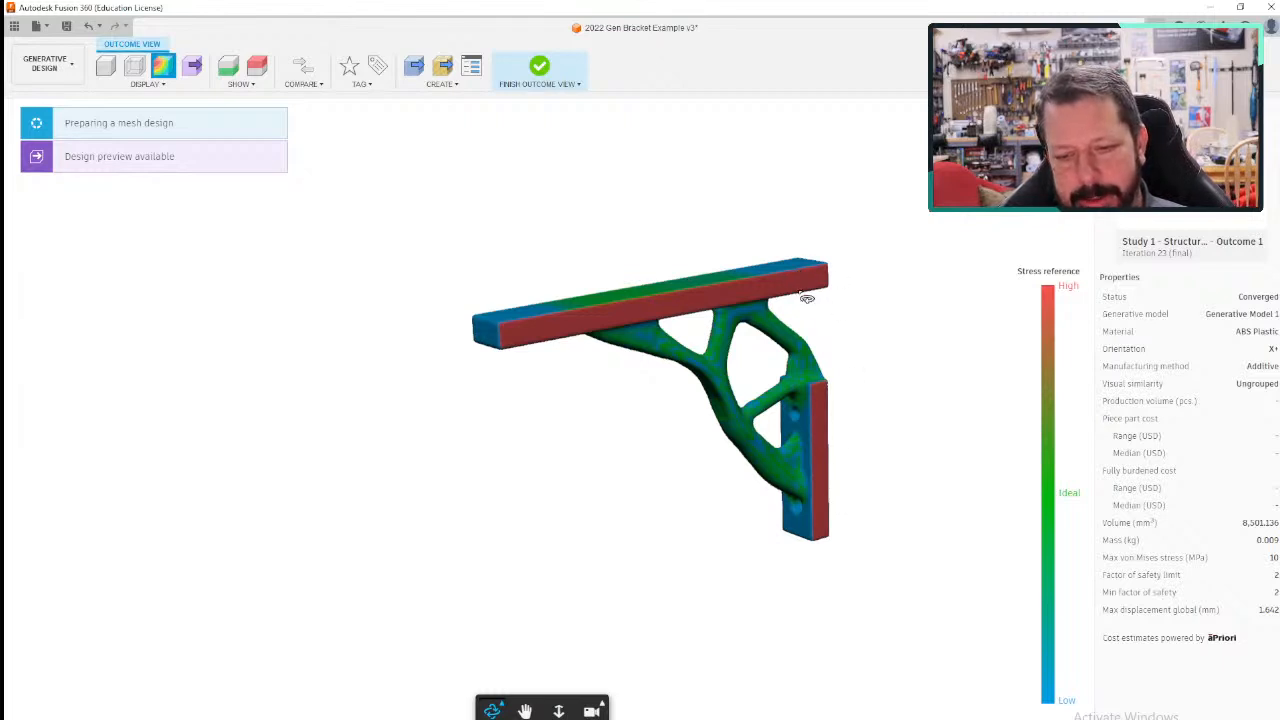
drag(537, 523, 957, 531)
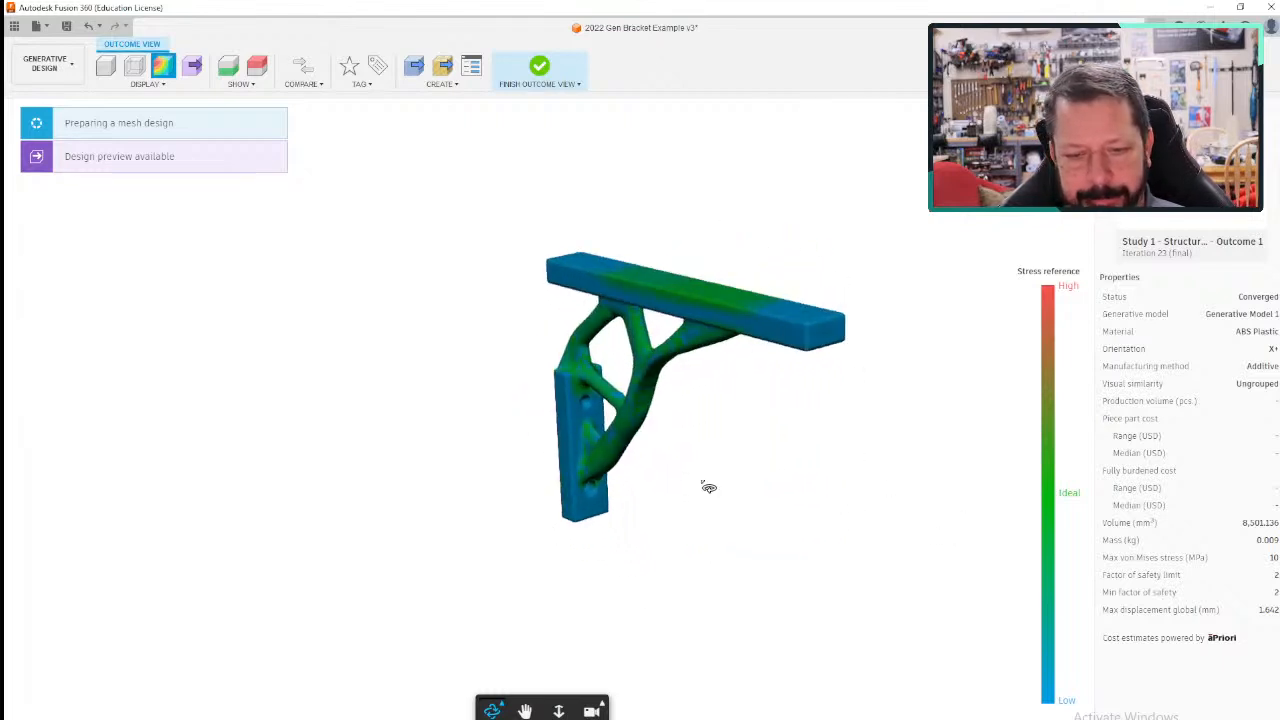
- Finish the outcome view and filter the outcomes by material, excluding ABS Plastic and keeping the aluminum alloy
click(540, 65)
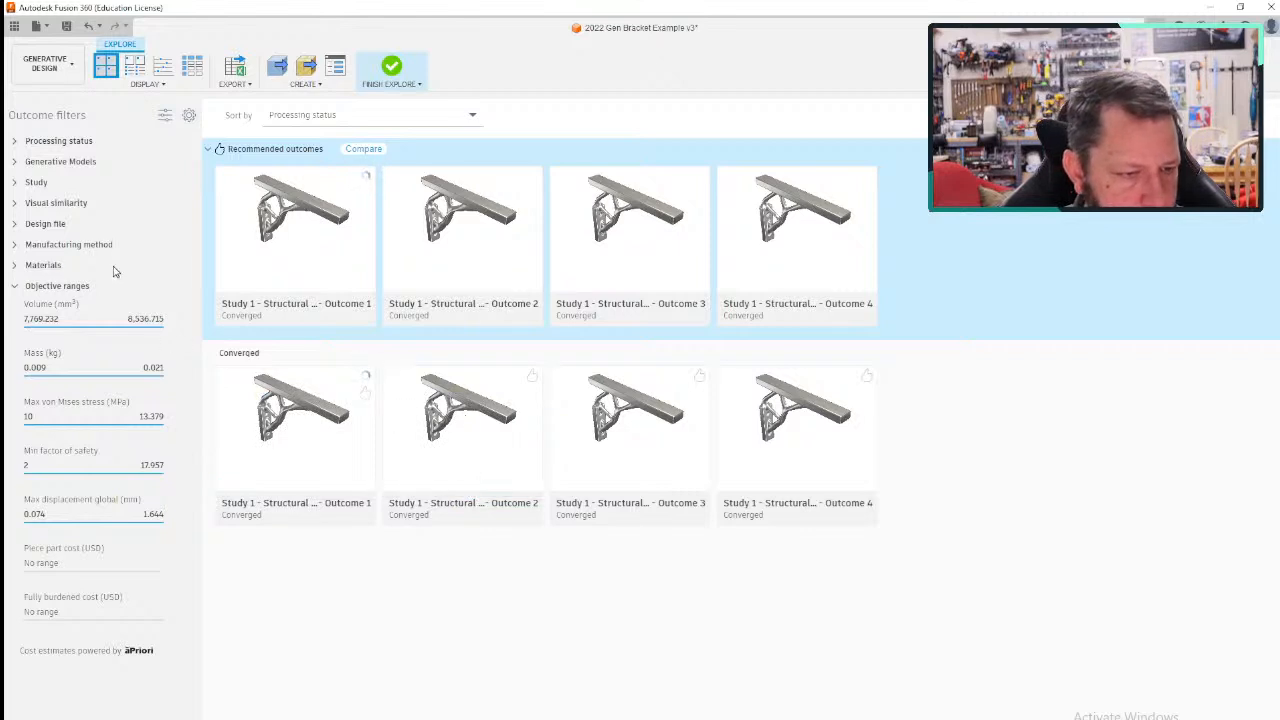
click(15, 266)
click(25, 287)
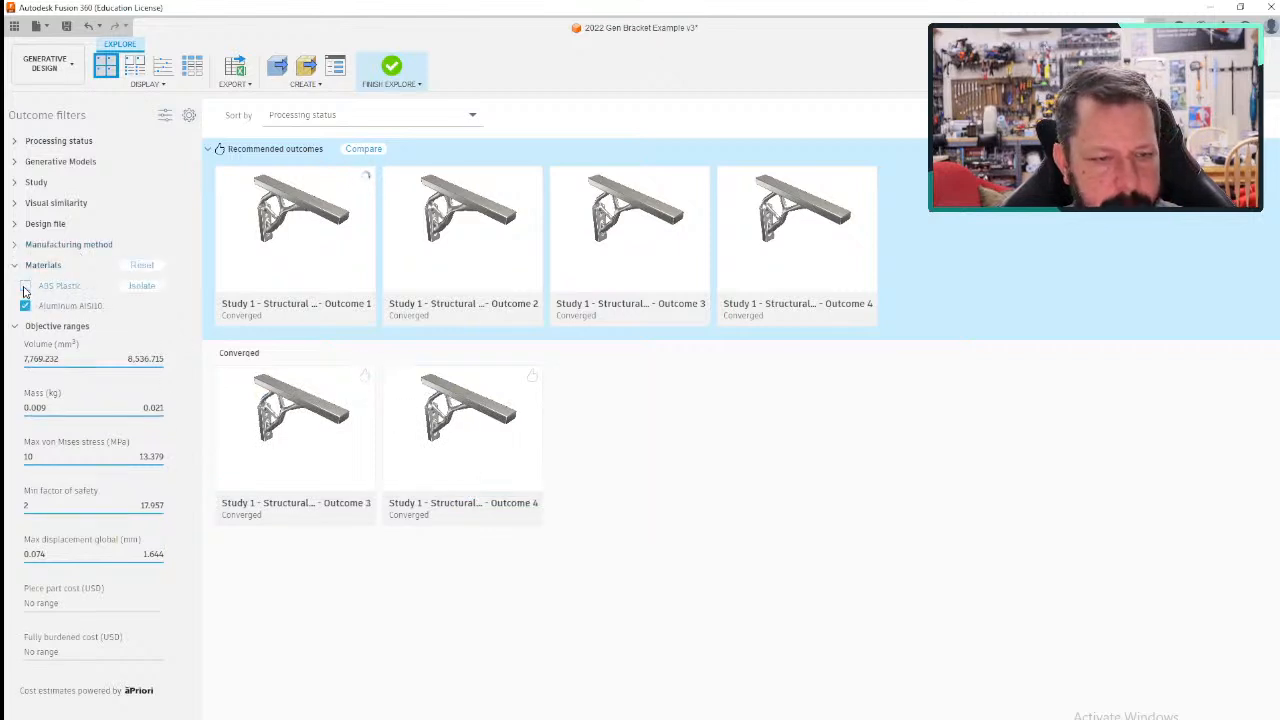
click(25, 287)
click(25, 287)
click(25, 287)
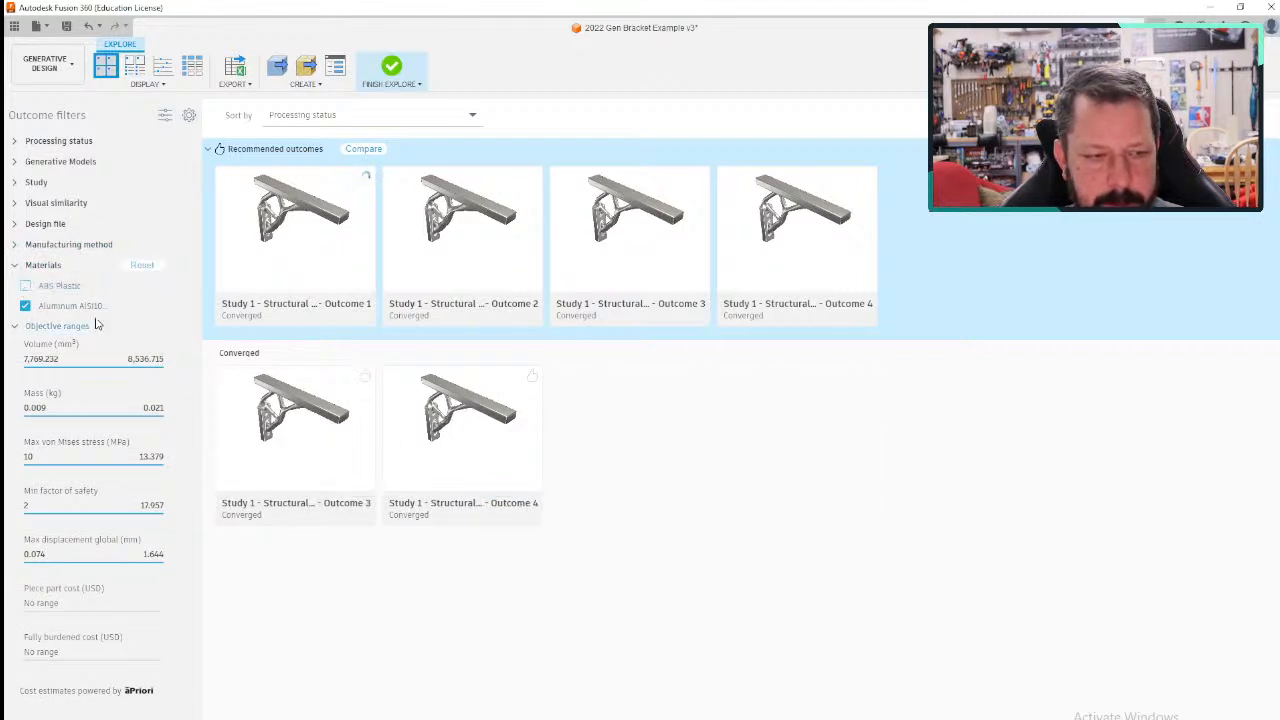
- Open recommended Outcome 3 of Study 1 and inspect its aluminum bracket preview from several angles
click(609, 249)
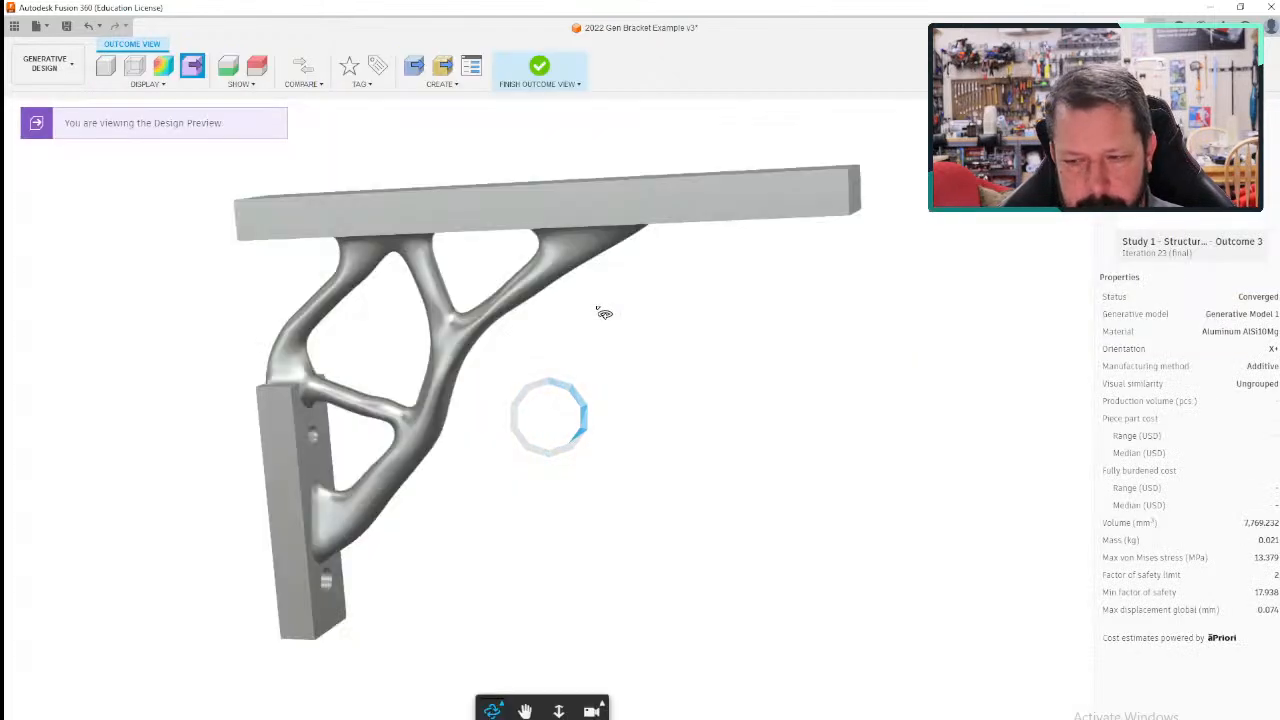
shift+middle_drag(640, 371, 508, 302)
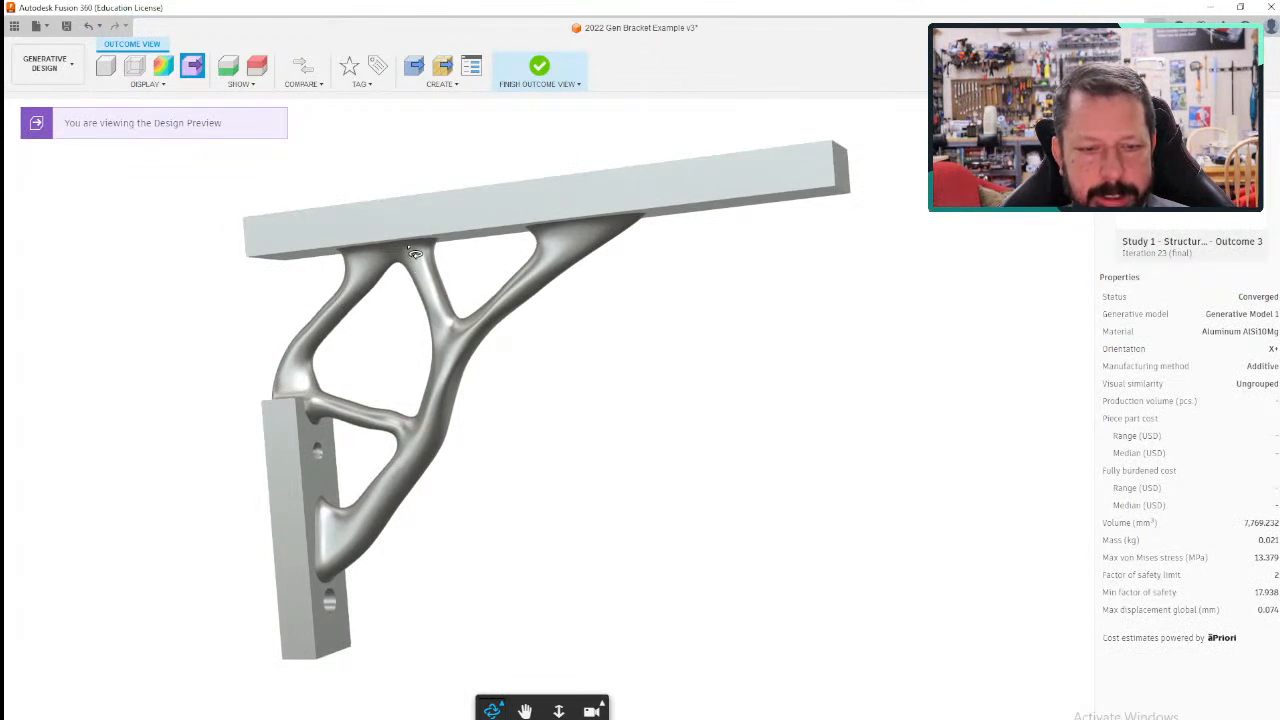
shift+middle_drag(466, 268, 1025, 382)
shift+middle_drag(669, 496, 651, 409)
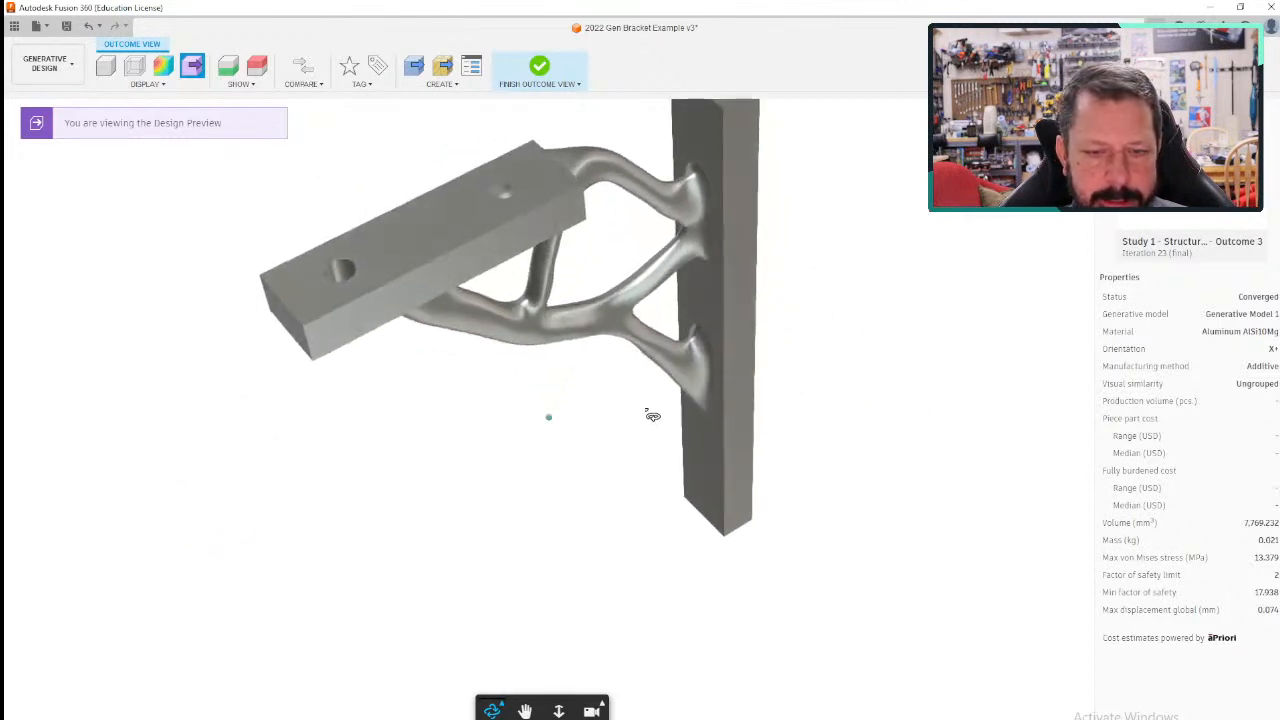
shift+middle_drag(540, 453, 381, 216)
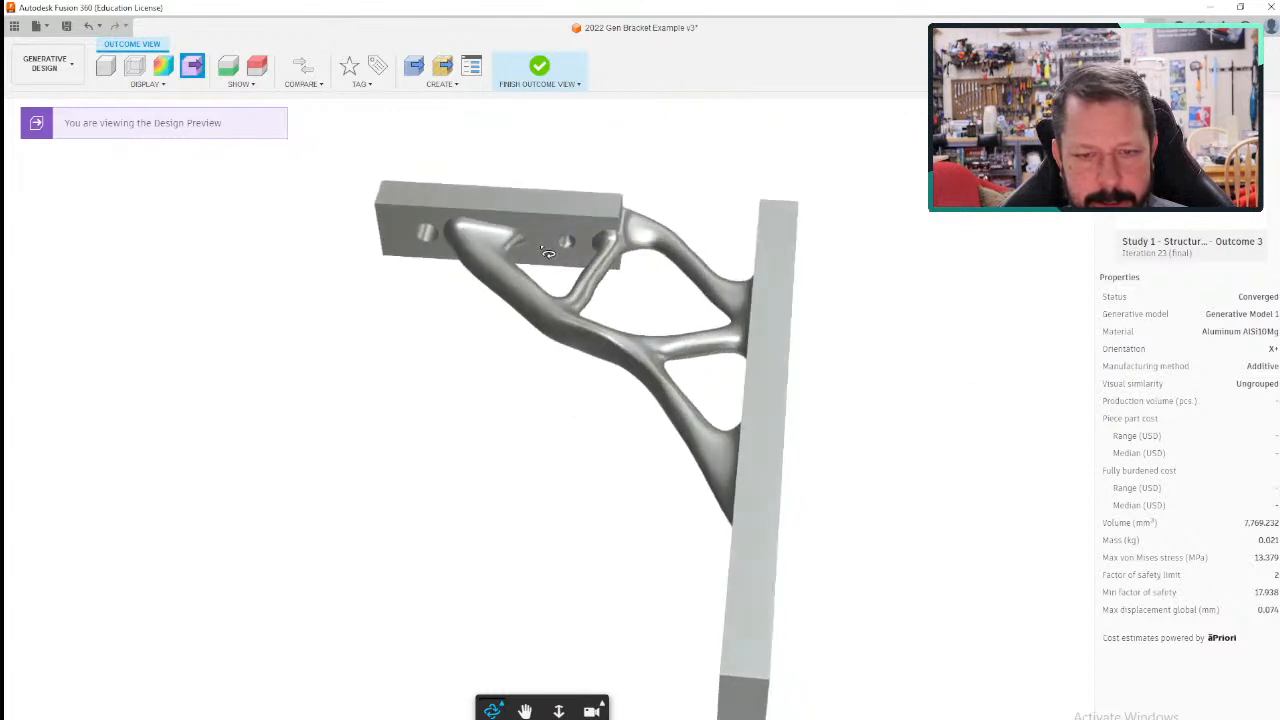
- Show Outcome 3 in Stress View, examine its stress colours and properties from several angles, and finish the outcome view
shift+middle_drag(528, 463, 323, 391)
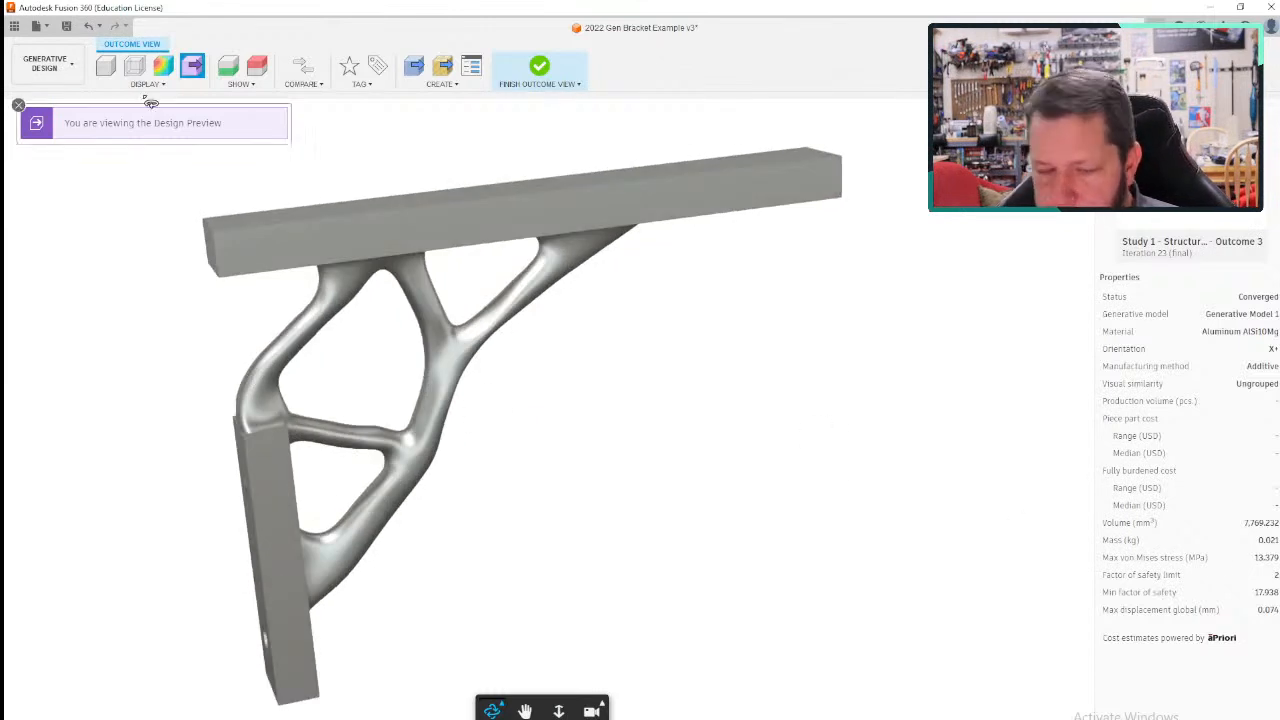
click(163, 66)
shift+middle_drag(646, 411, 544, 372)
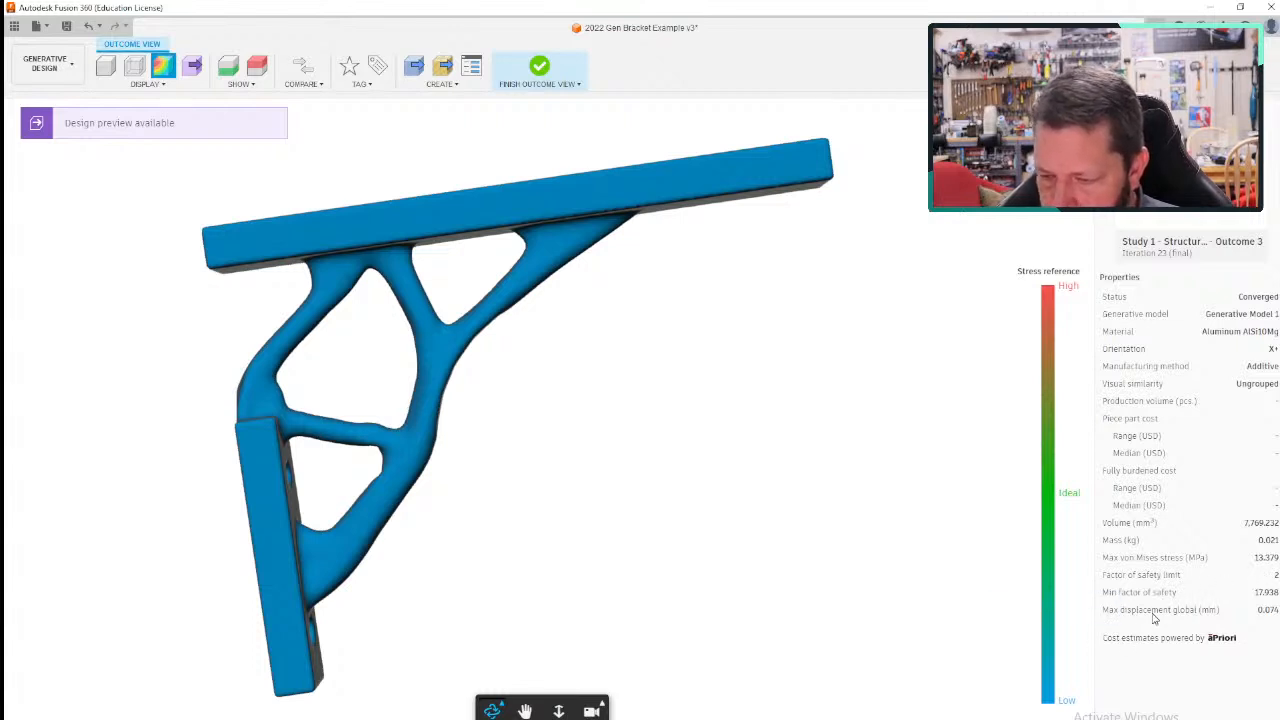
drag(711, 436, 847, 491)
drag(443, 457, 643, 489)
drag(451, 423, 477, 543)
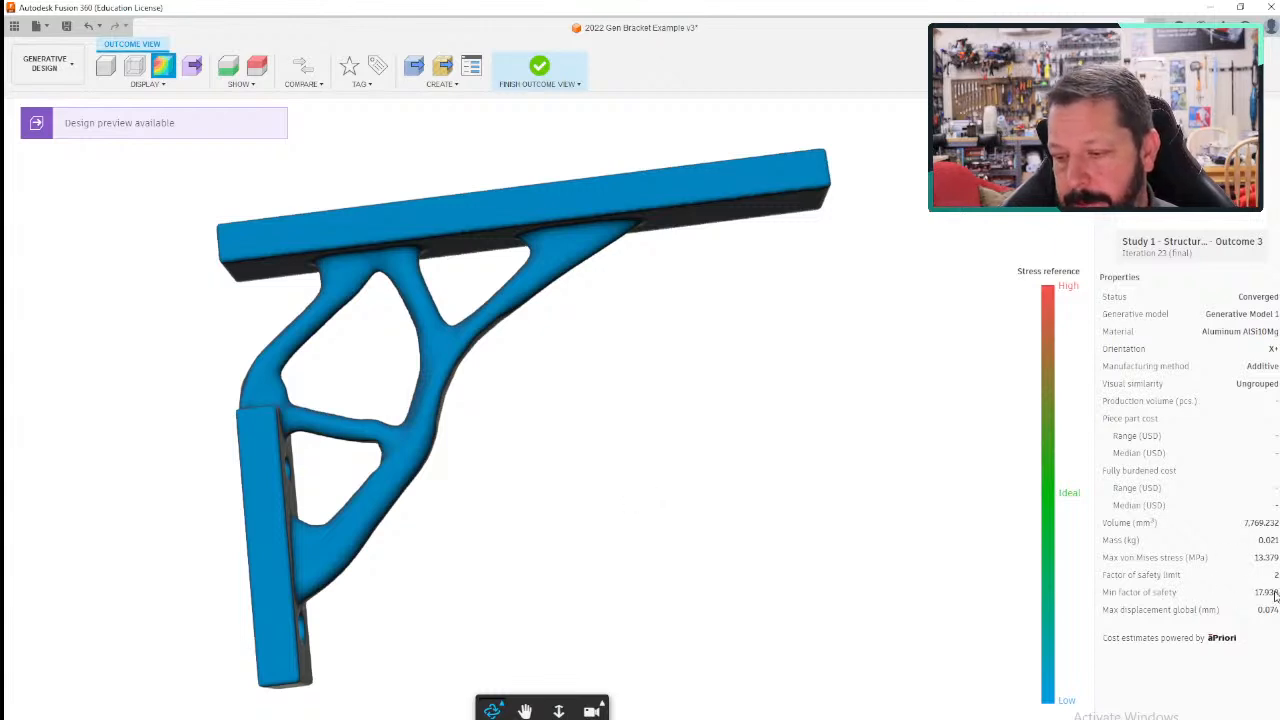
shift+middle_drag(605, 446, 439, 323)
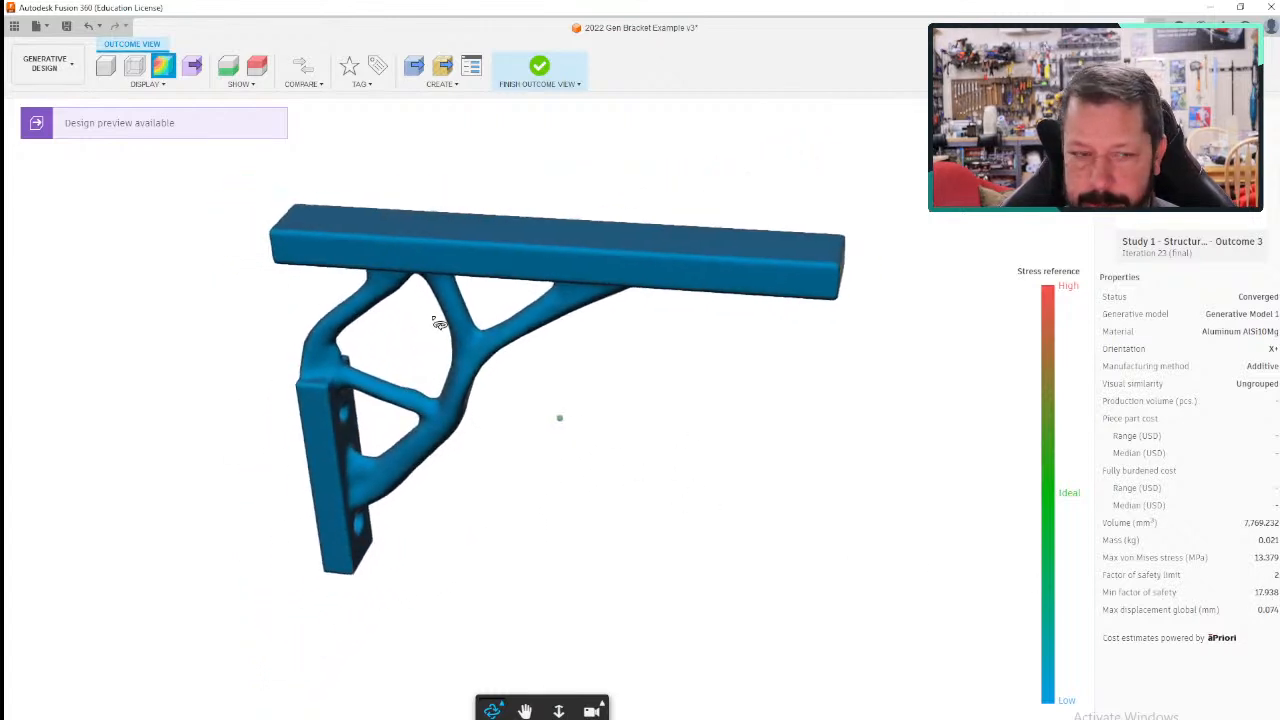
click(146, 84)
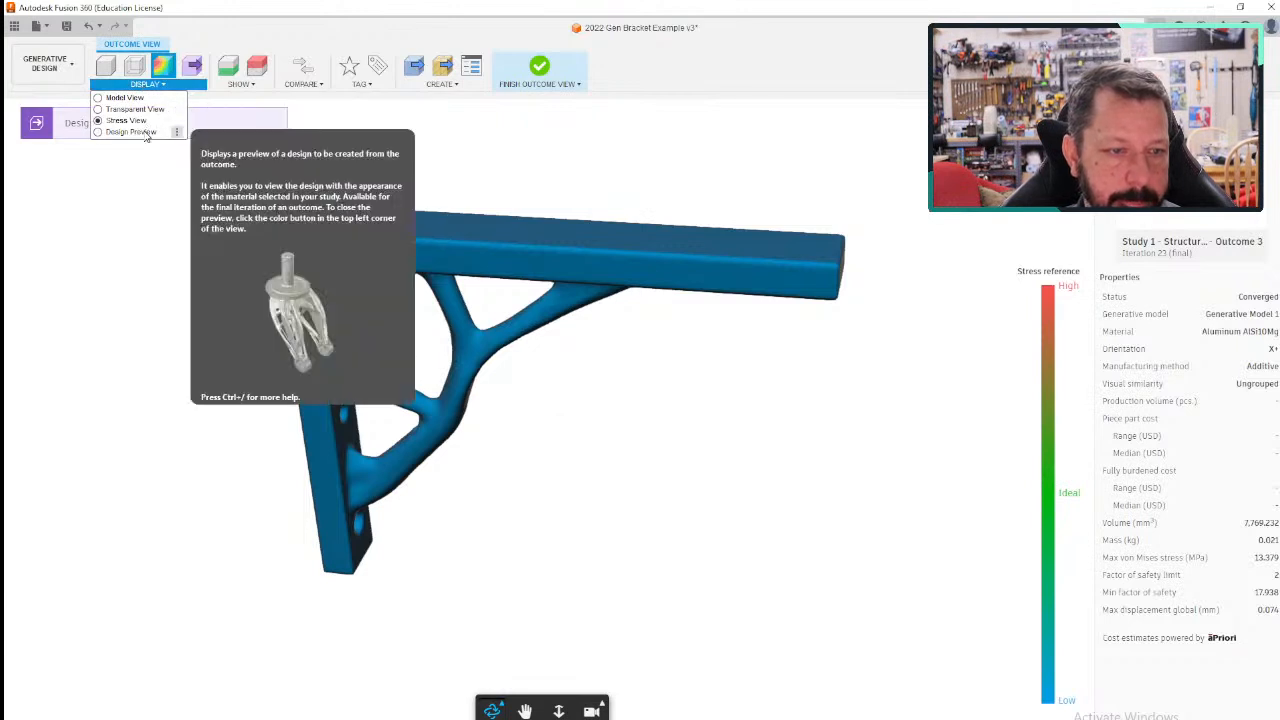
click(245, 86)
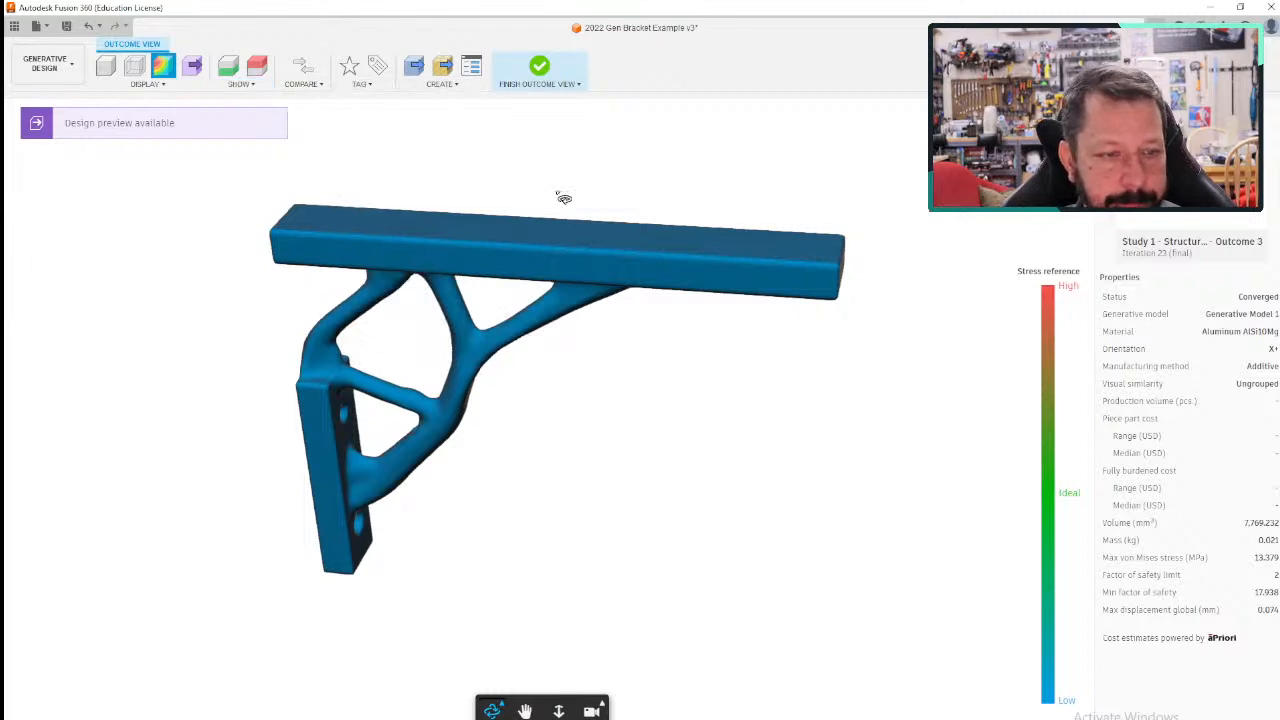
middle_drag(614, 384, 557, 371)
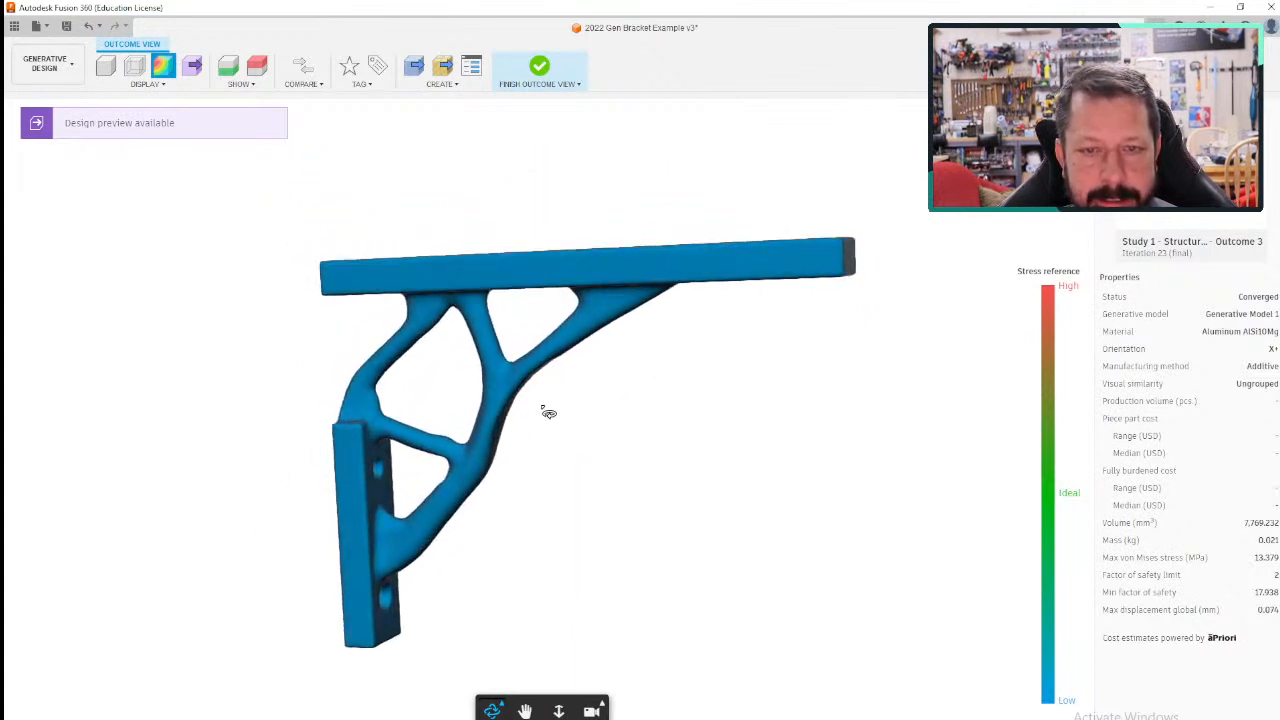
click(547, 68)
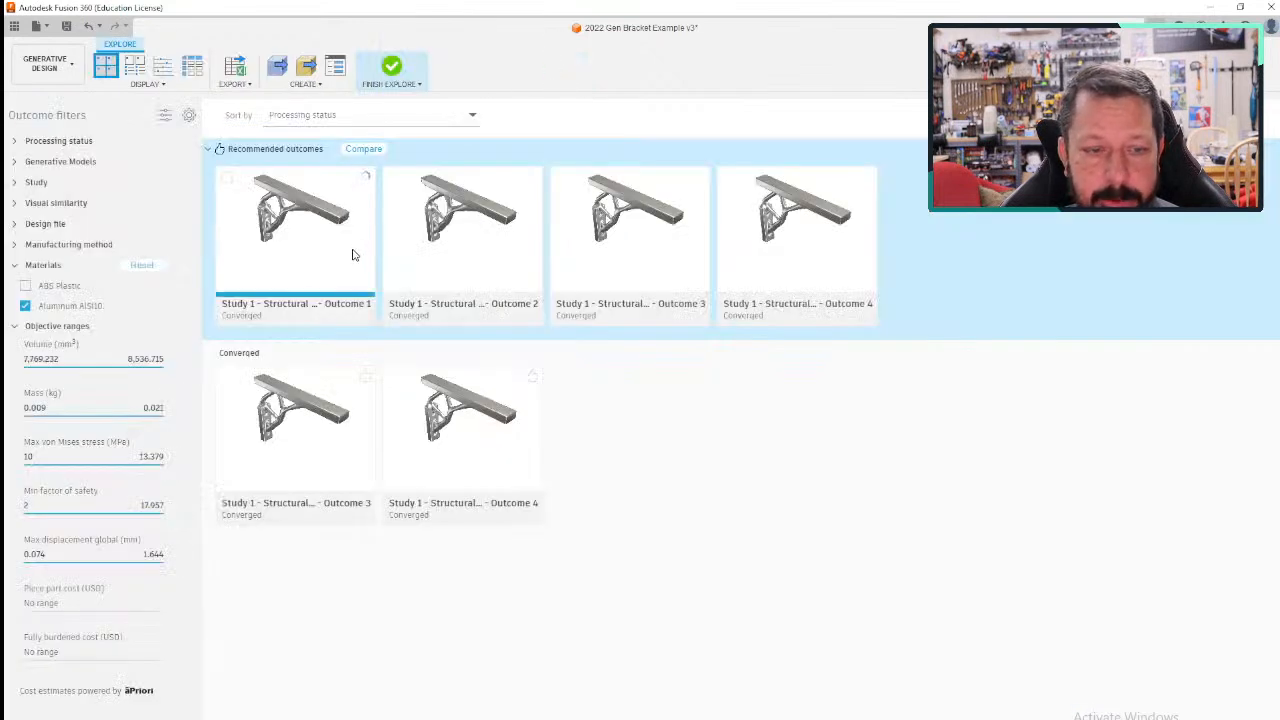
- Open recommended Outcome 1, check the status message of its mesh design preparation, and return to the outcome list
double_click(349, 208)
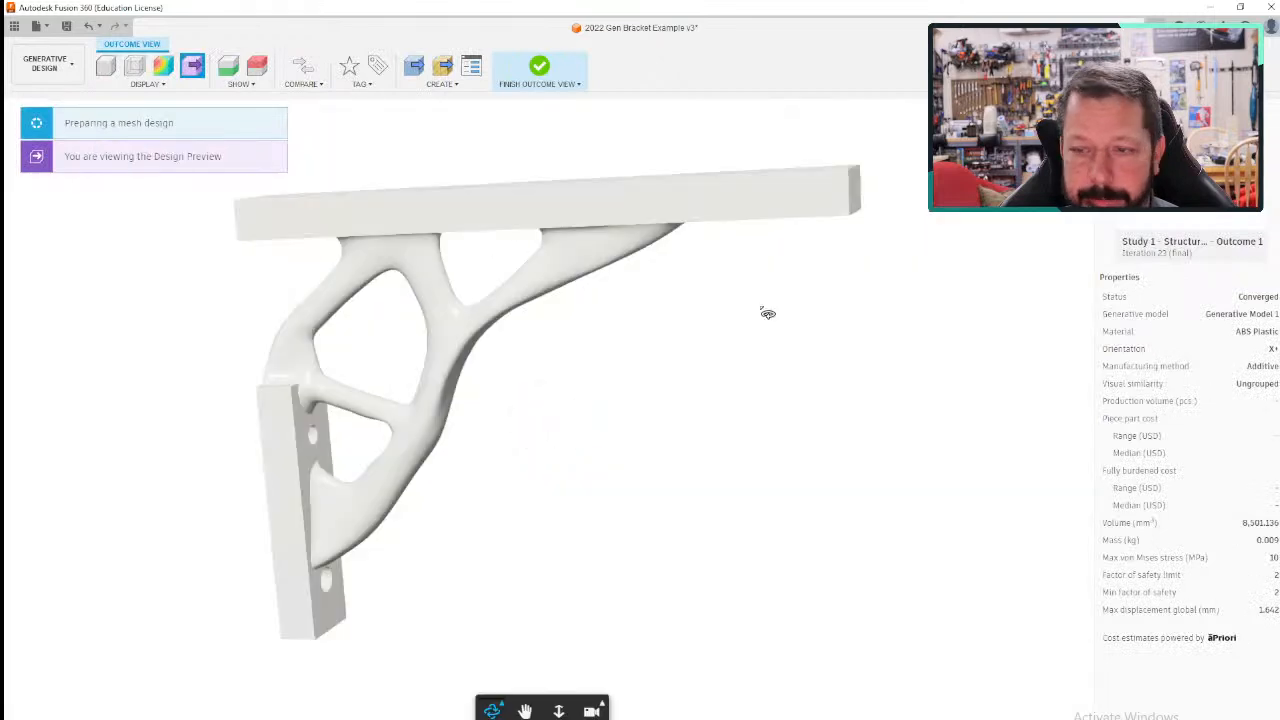
click(122, 124)
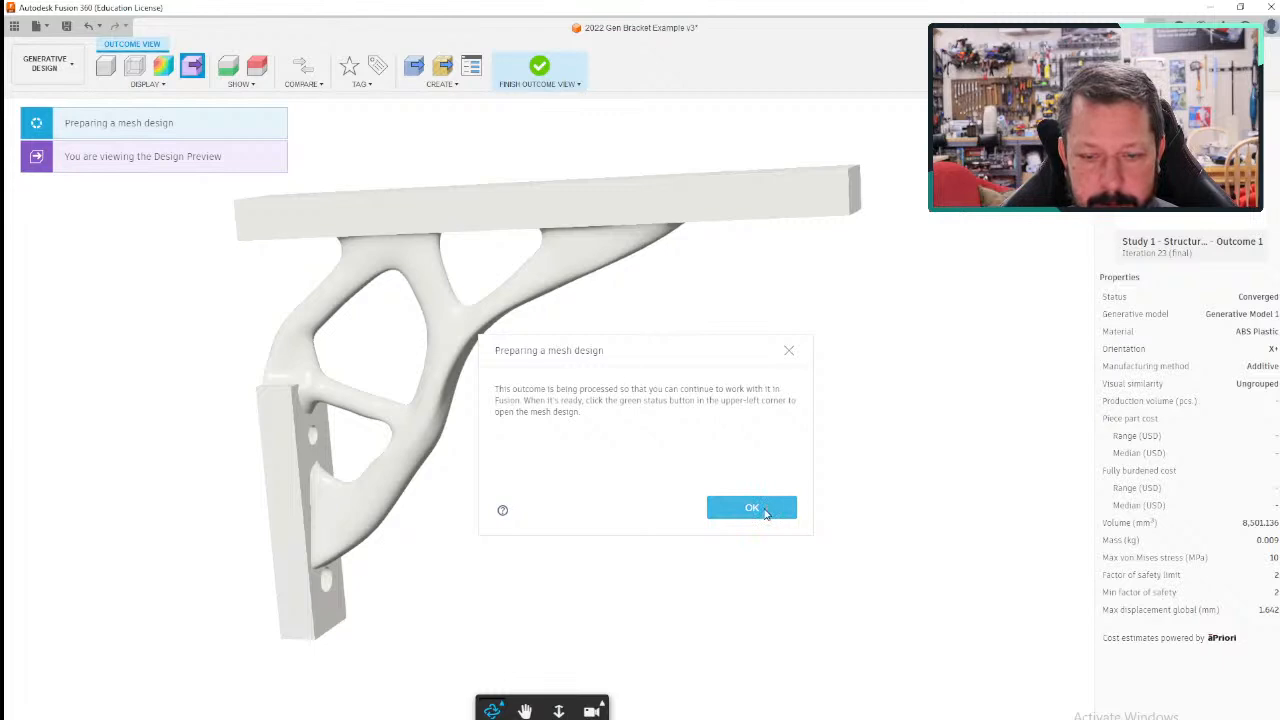
click(752, 508)
click(539, 68)
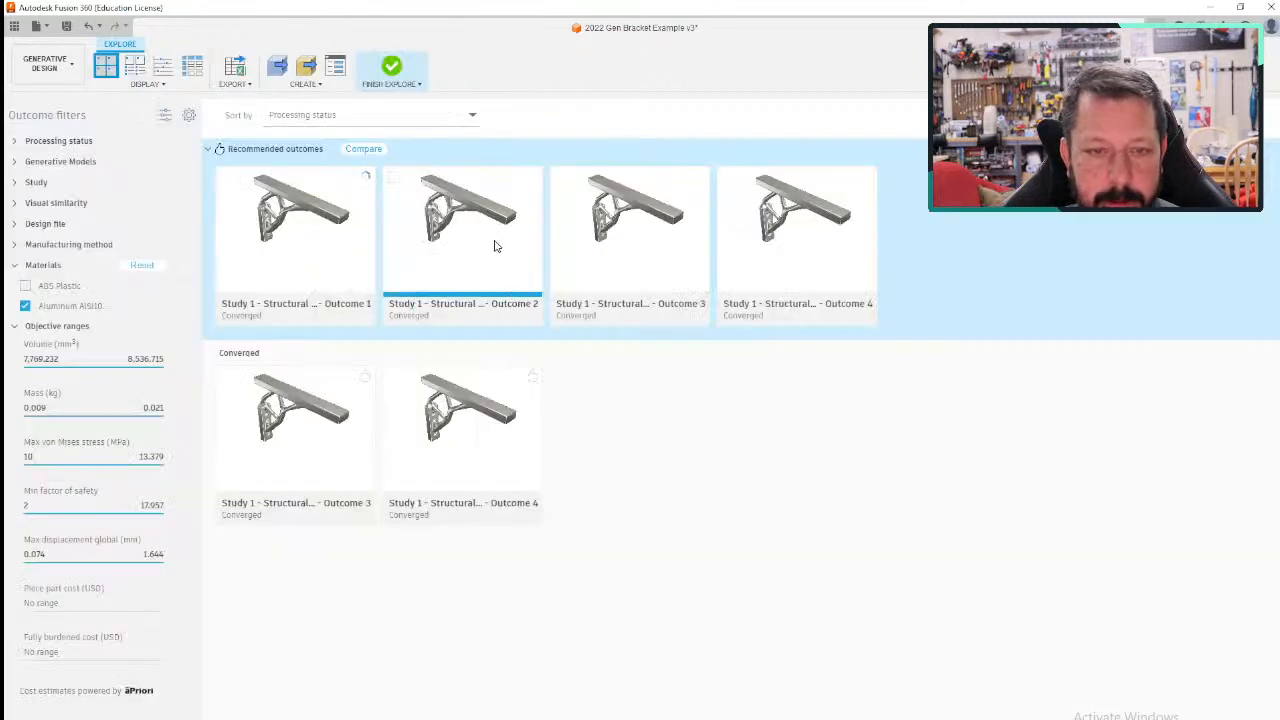
- Recheck the recommended outcomes from the study setup, and finish exploring to return to the bracket's generative model
click(391, 66)
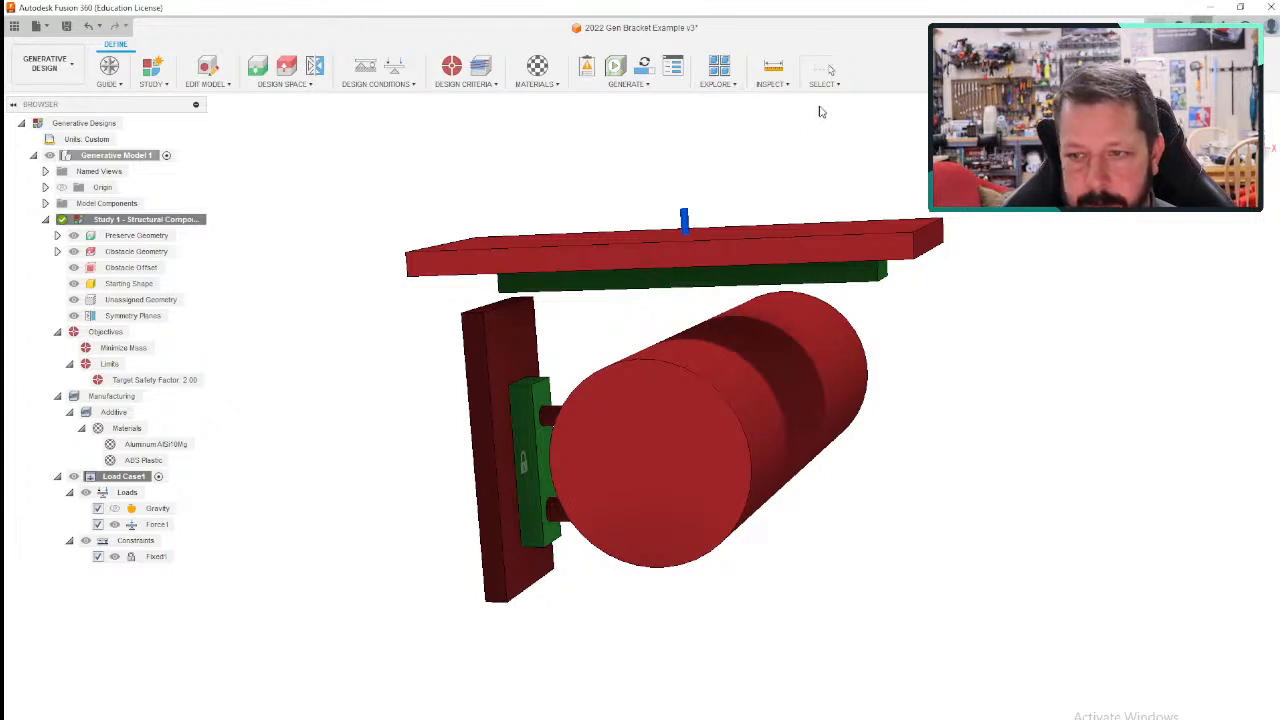
click(630, 84)
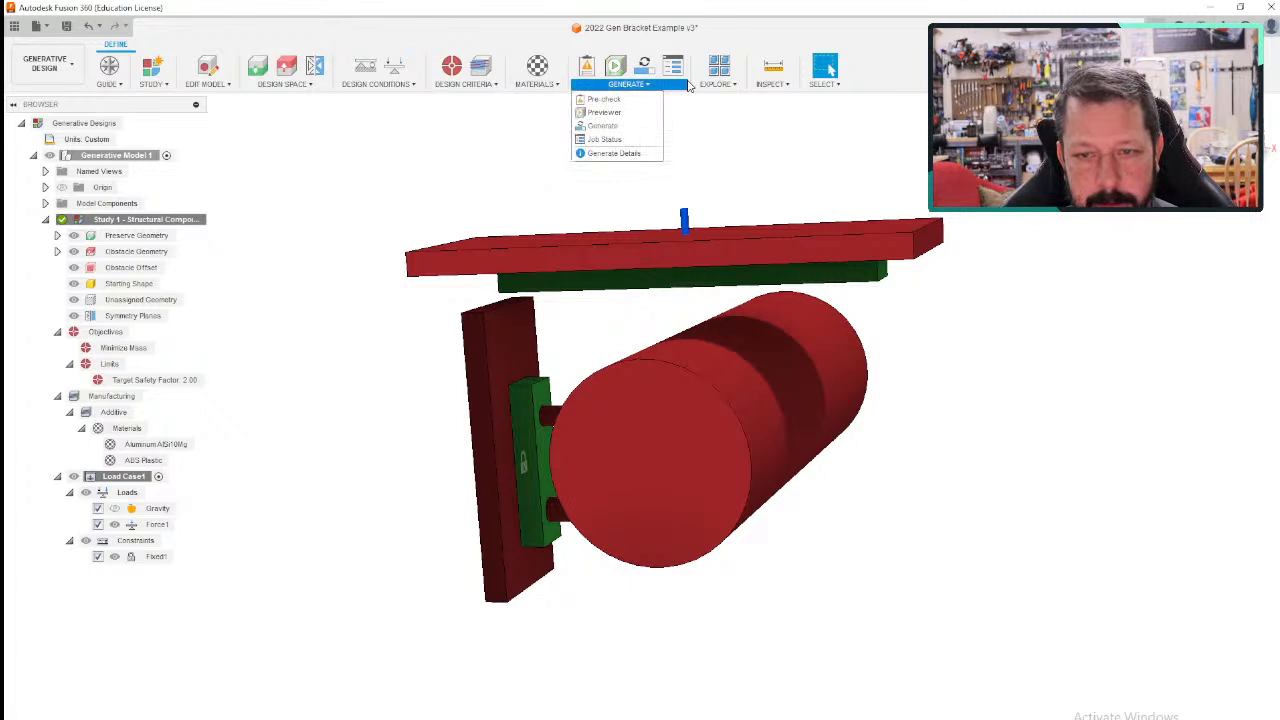
click(724, 66)
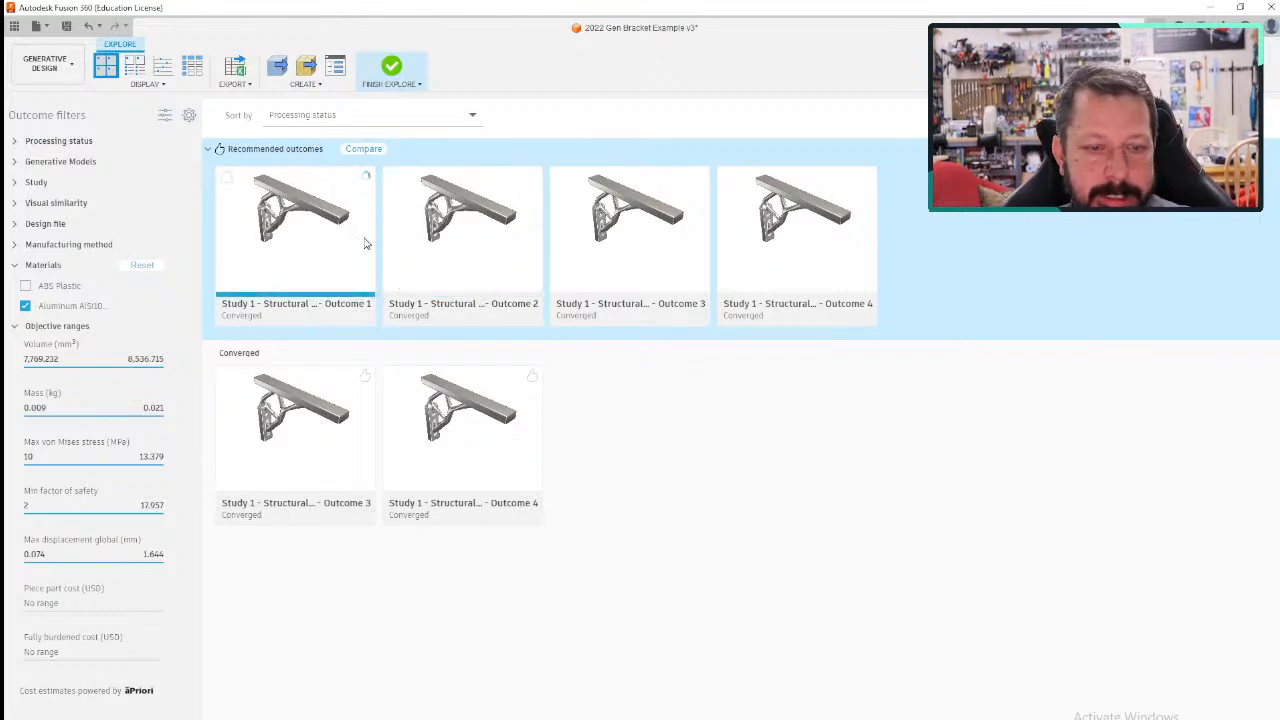
click(392, 72)
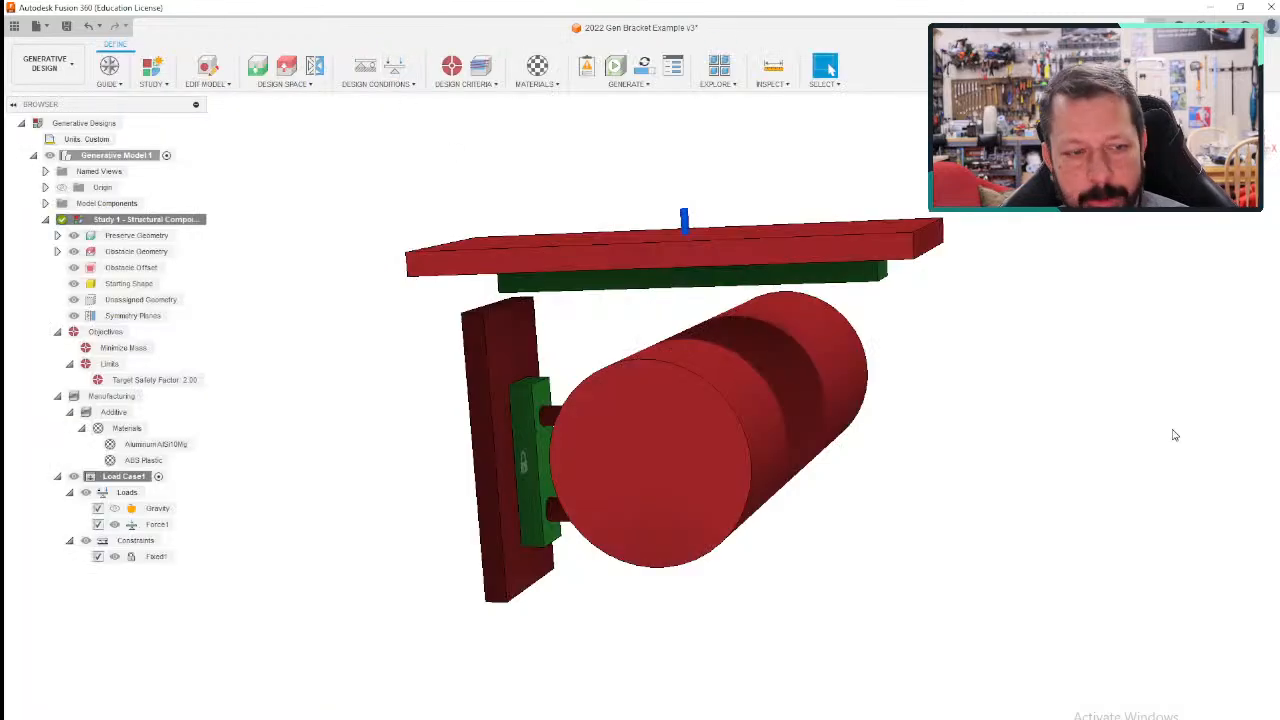
shift+middle_drag(1175, 435, 1150, 450)
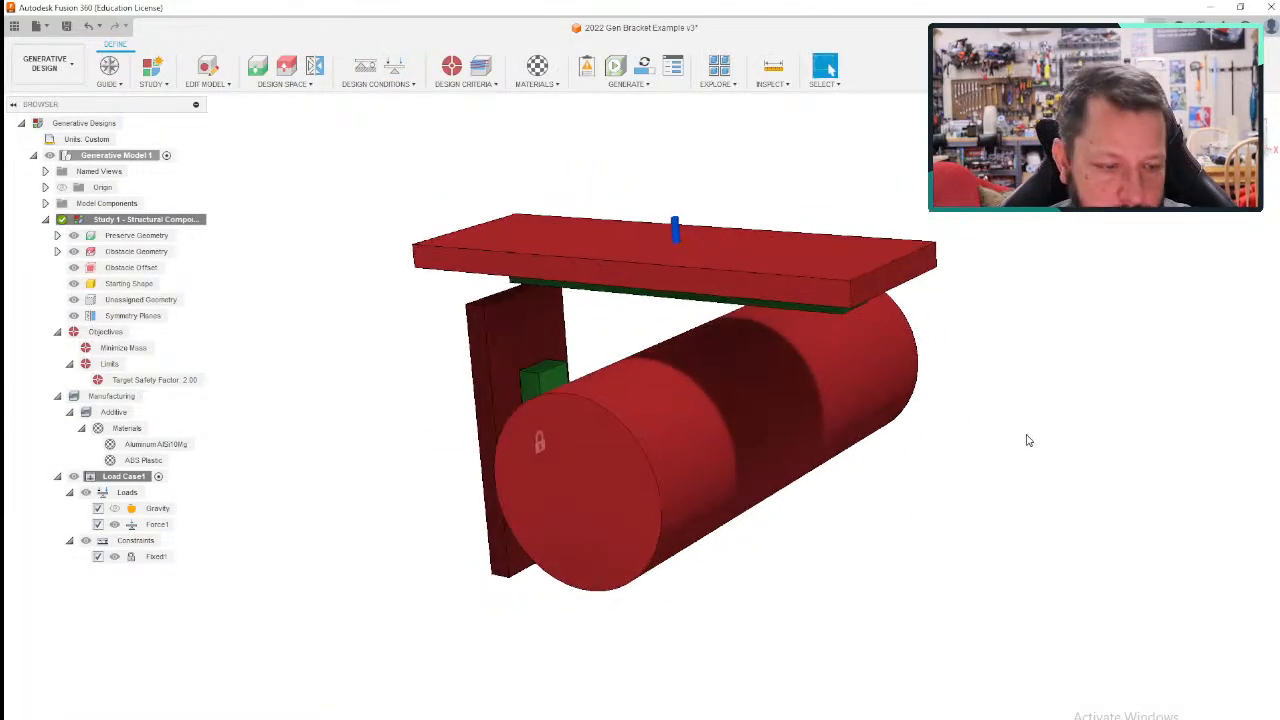